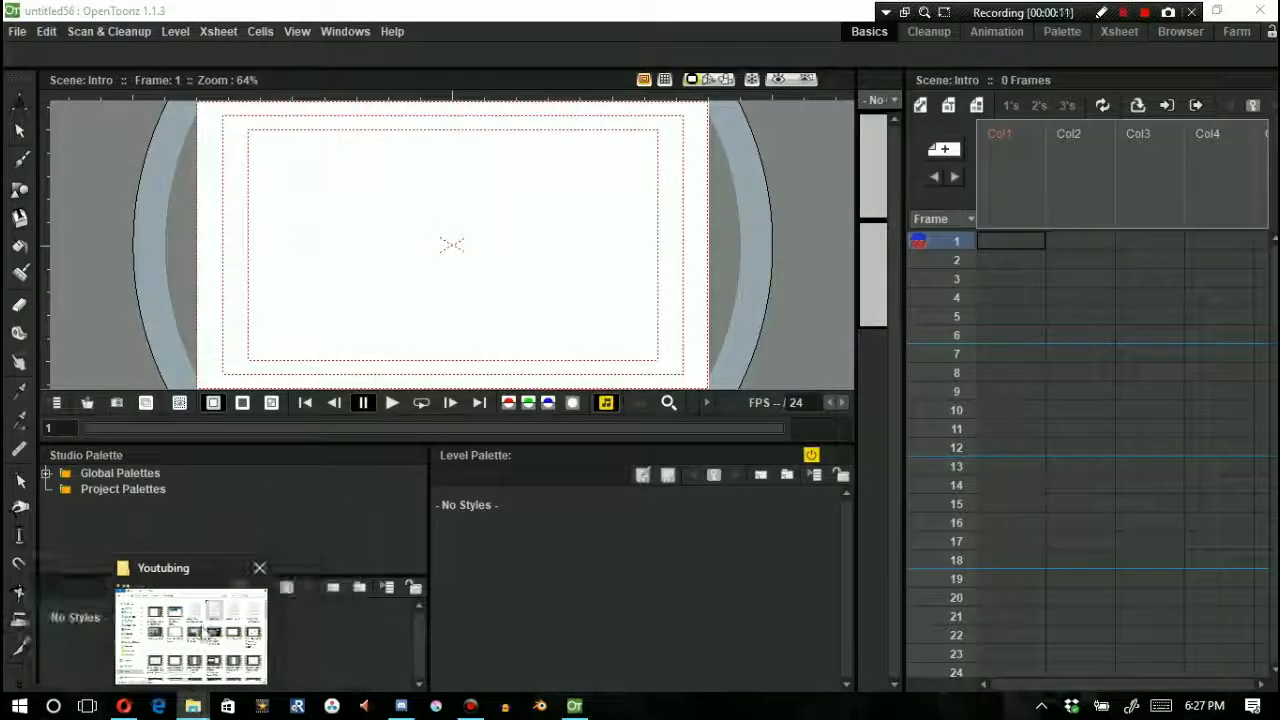
Step: Switch to File Explorer and browse through the Pictures folder to the Opentoonz Assets folder
{"action": "left_click", "coordinate": [201, 363]}
{"action": "double_click", "coordinate": [757, 256]}
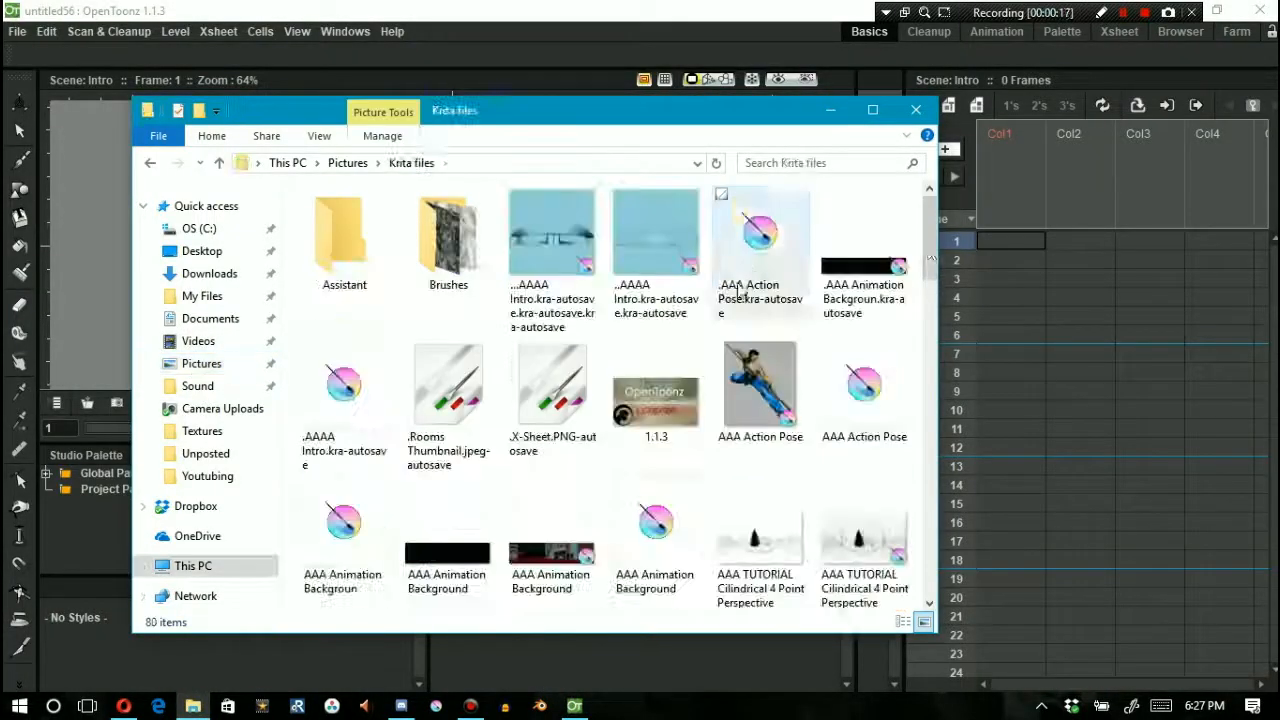
{"action": "scroll", "coordinate": [757, 256], "scroll_direction": "down", "scroll_amount": 10}
{"action": "scroll", "coordinate": [720, 330], "scroll_direction": "up", "scroll_amount": 10}
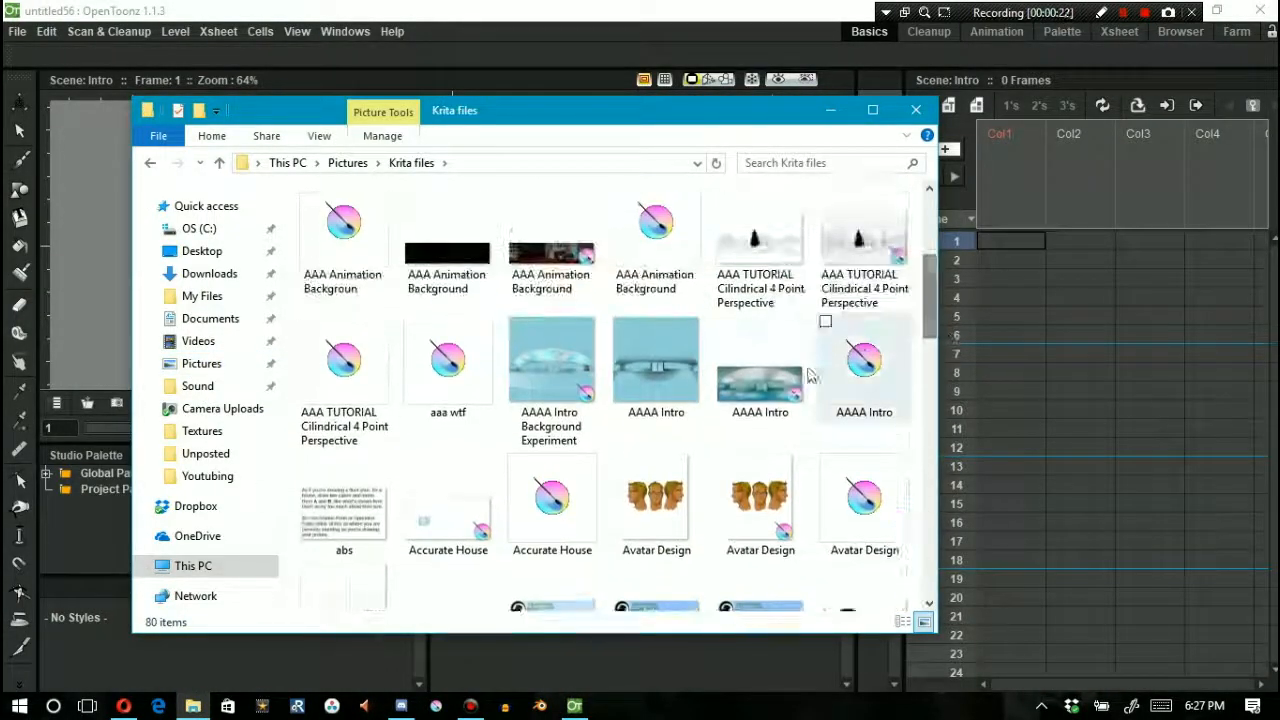
{"action": "left_click", "coordinate": [346, 163]}
{"action": "left_click", "coordinate": [447, 370]}
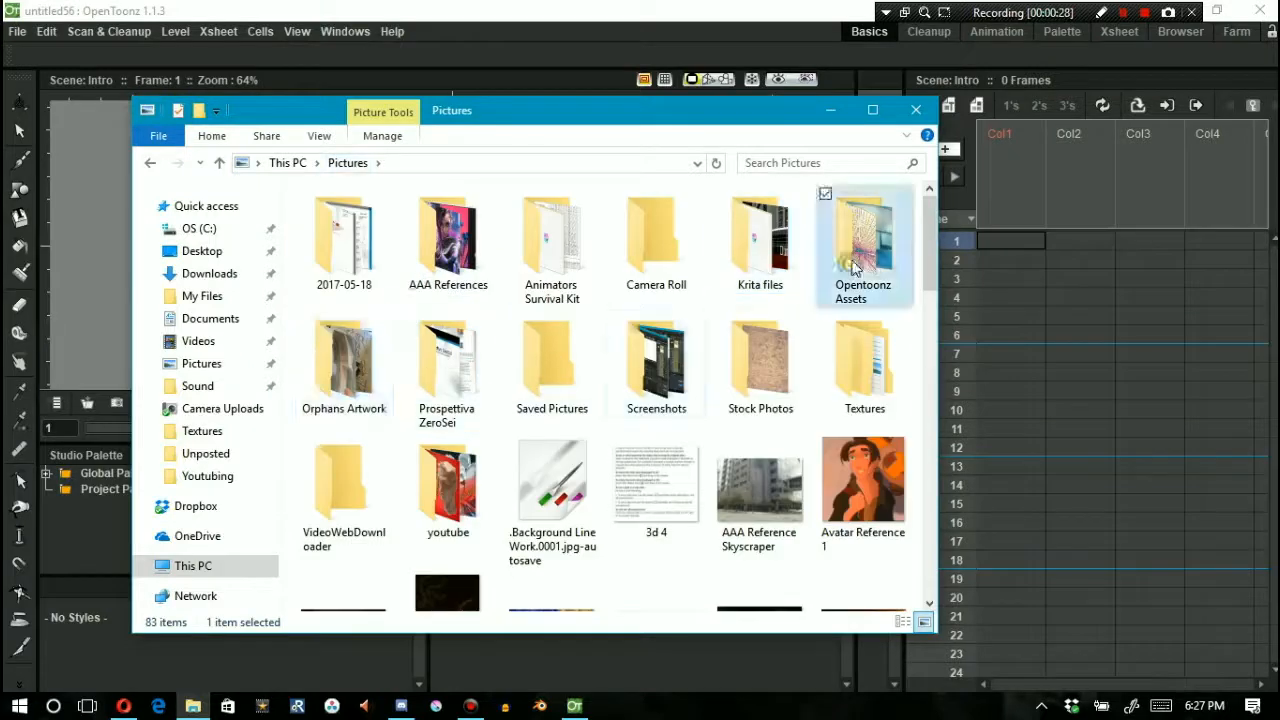
{"action": "double_click", "coordinate": [862, 240]}
{"action": "left_click", "coordinate": [640, 265]}
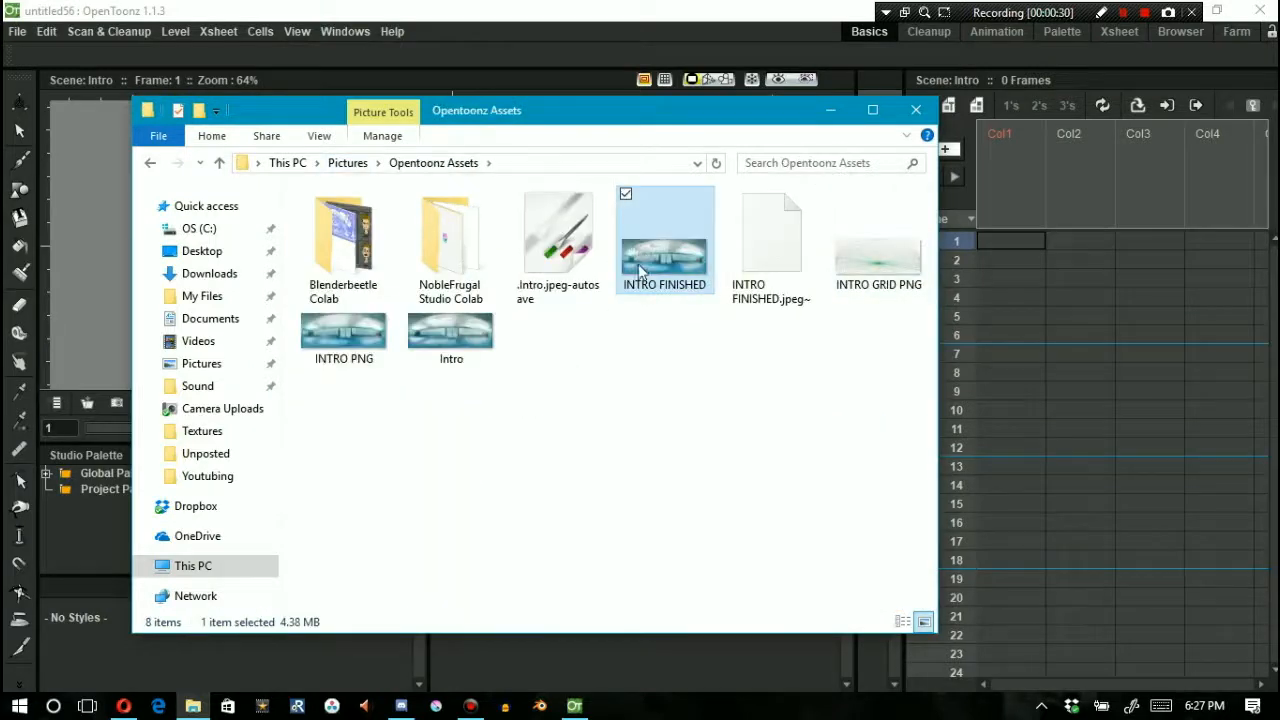
Step: Import the INTRO PNG image from the assets folder into the Intro scene in OpenToonz, keeping the existing file
{"action": "left_click", "coordinate": [350, 340]}
{"action": "right_click", "coordinate": [352, 341]}
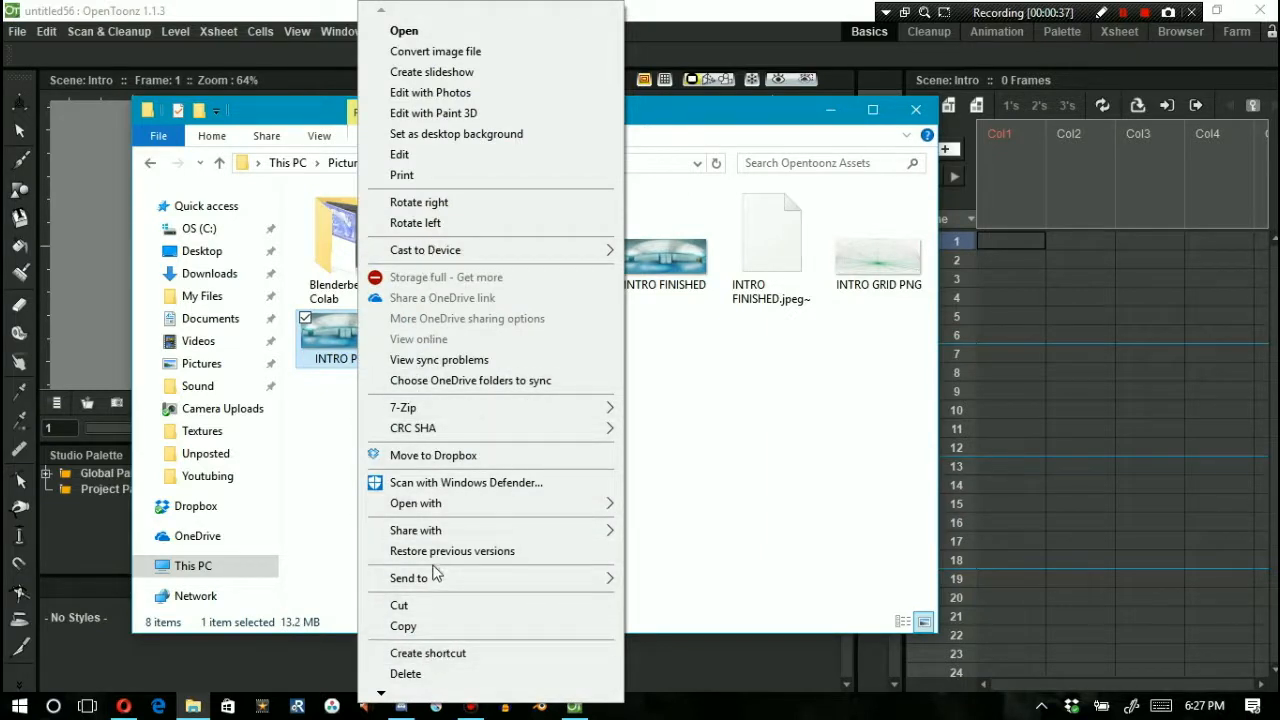
{"action": "left_click", "coordinate": [330, 343]}
{"action": "left_click_drag", "start_coordinate": [330, 343], "coordinate": [100, 318]}
{"action": "left_click", "coordinate": [561, 382]}
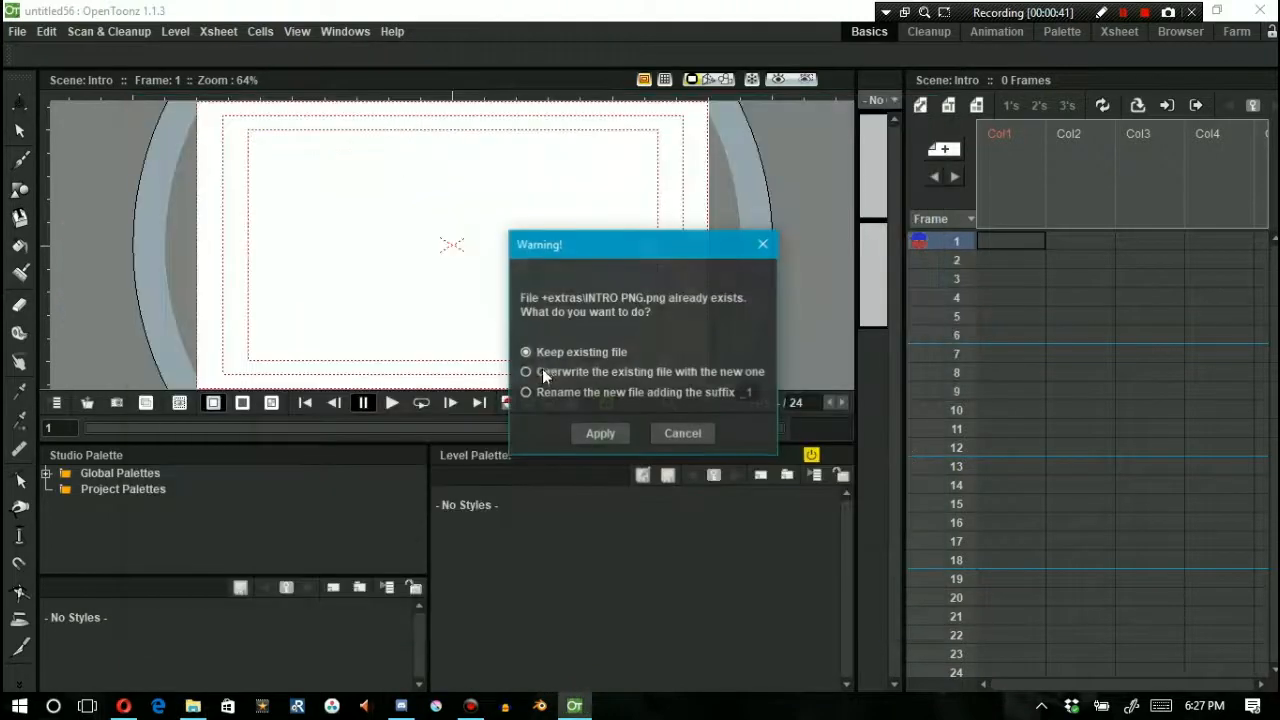
{"action": "left_click", "coordinate": [600, 435]}
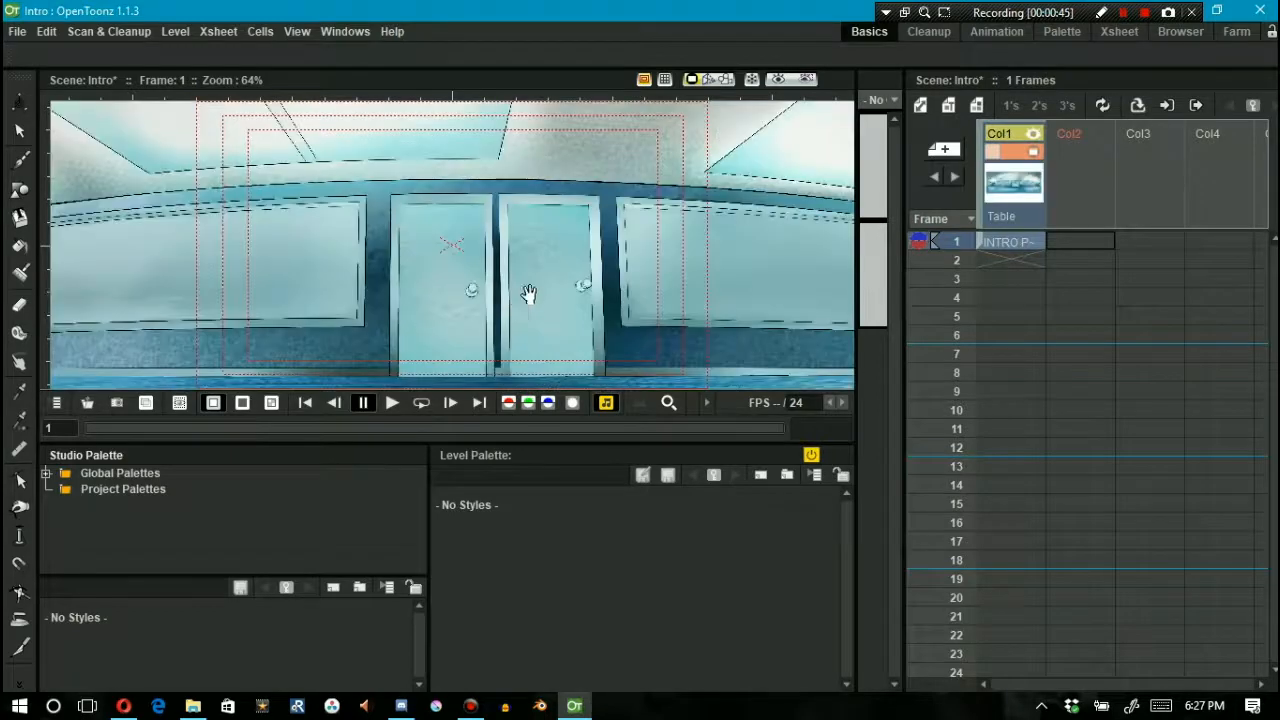
Step: Review the level settings of INTRO PNG and display the level in the level strip from the scene cast
{"action": "left_click", "coordinate": [1005, 242]}
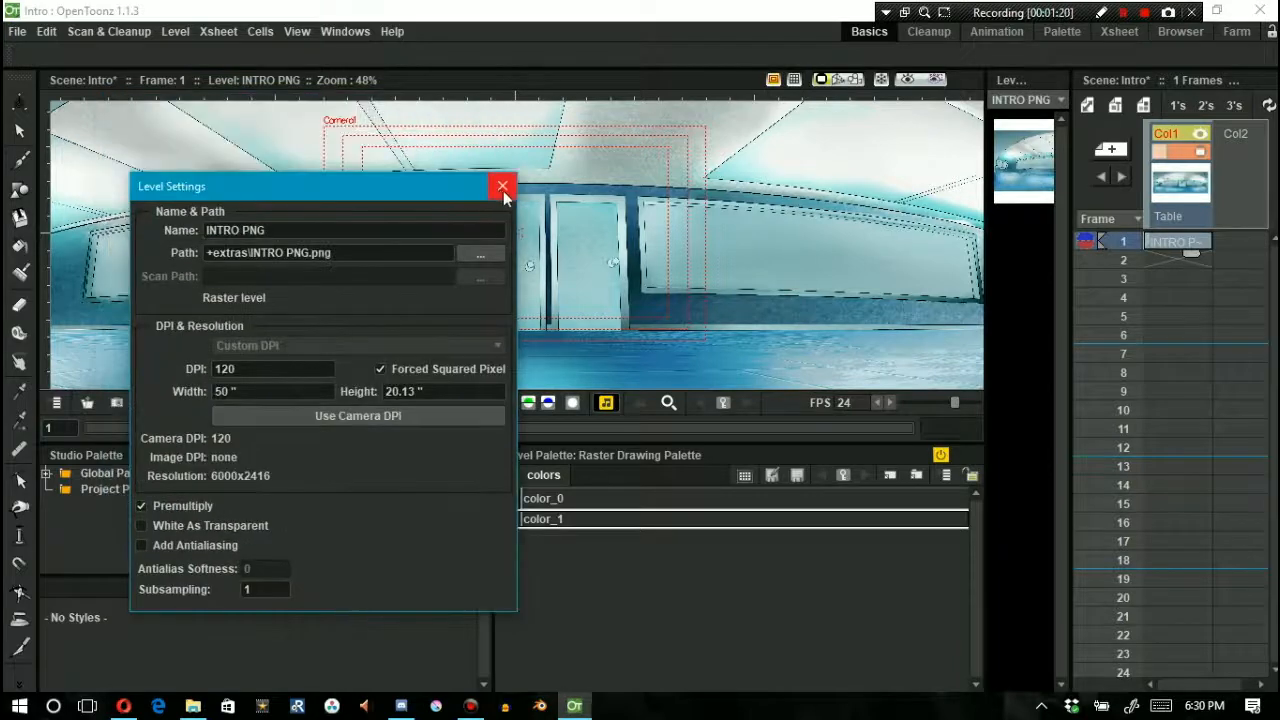
{"action": "left_click", "coordinate": [501, 187]}
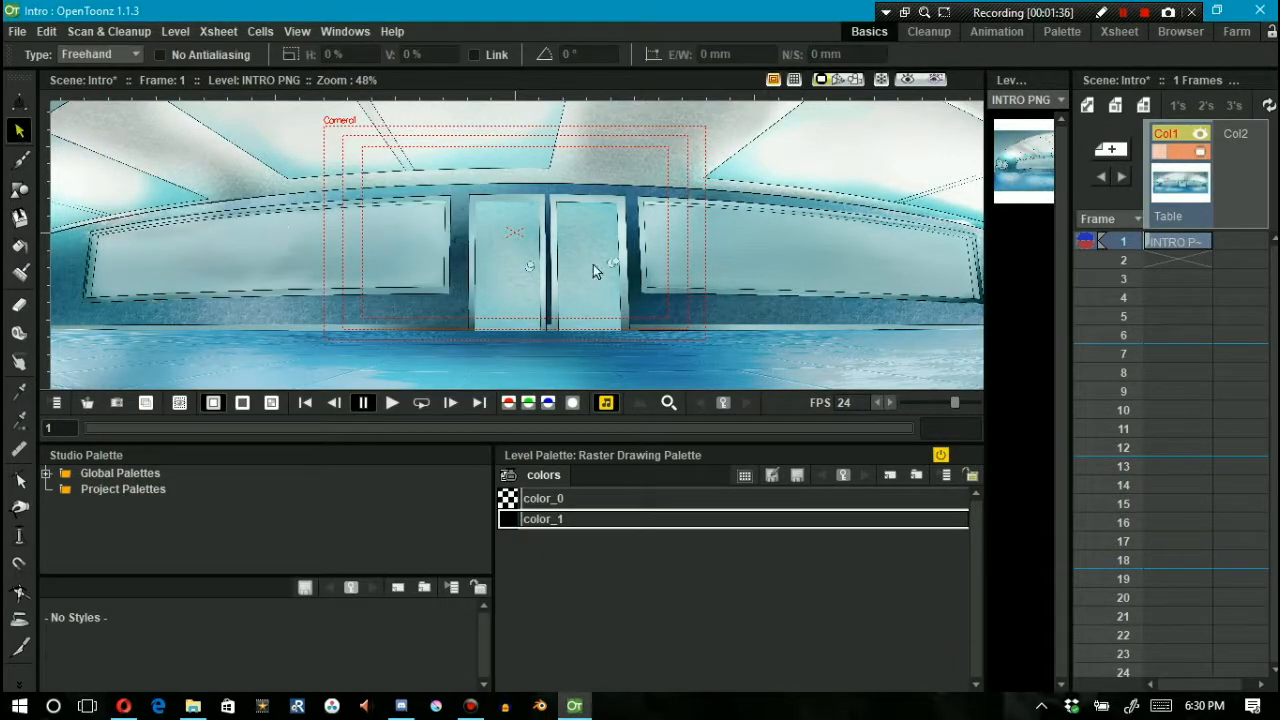
{"action": "left_click", "coordinate": [1158, 31]}
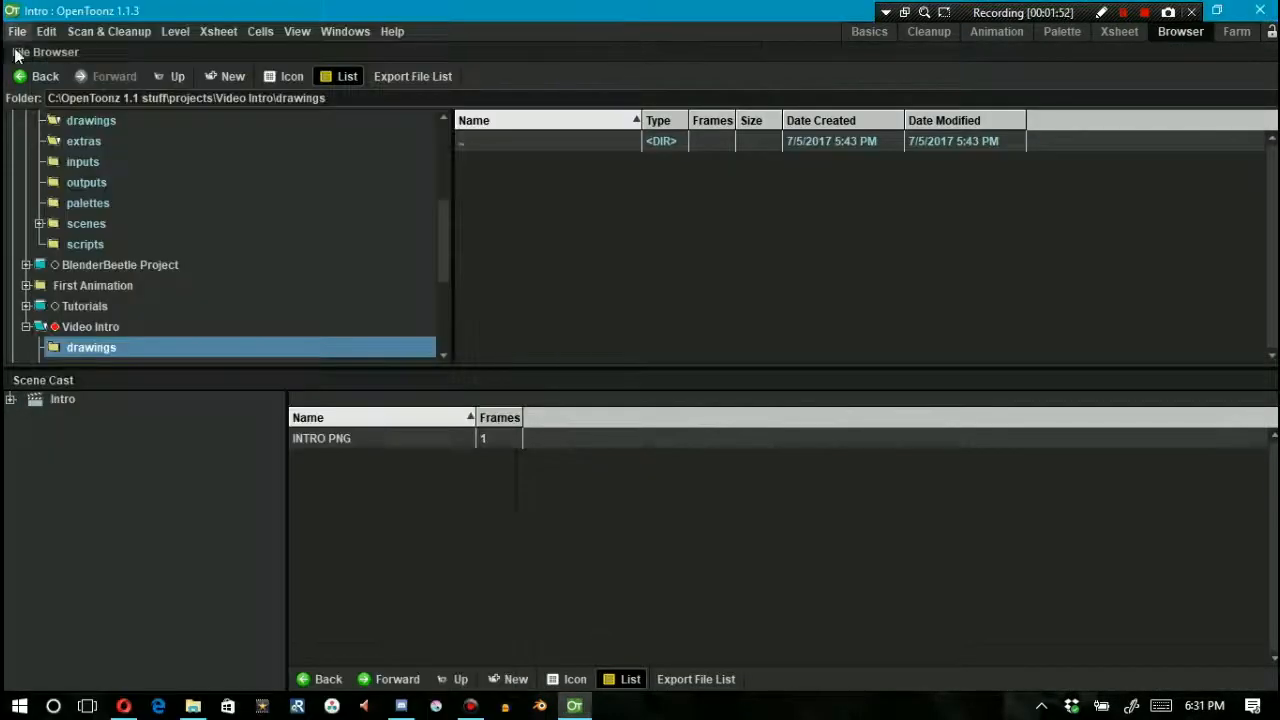
{"action": "right_click", "coordinate": [445, 440]}
{"action": "left_click", "coordinate": [519, 549]}
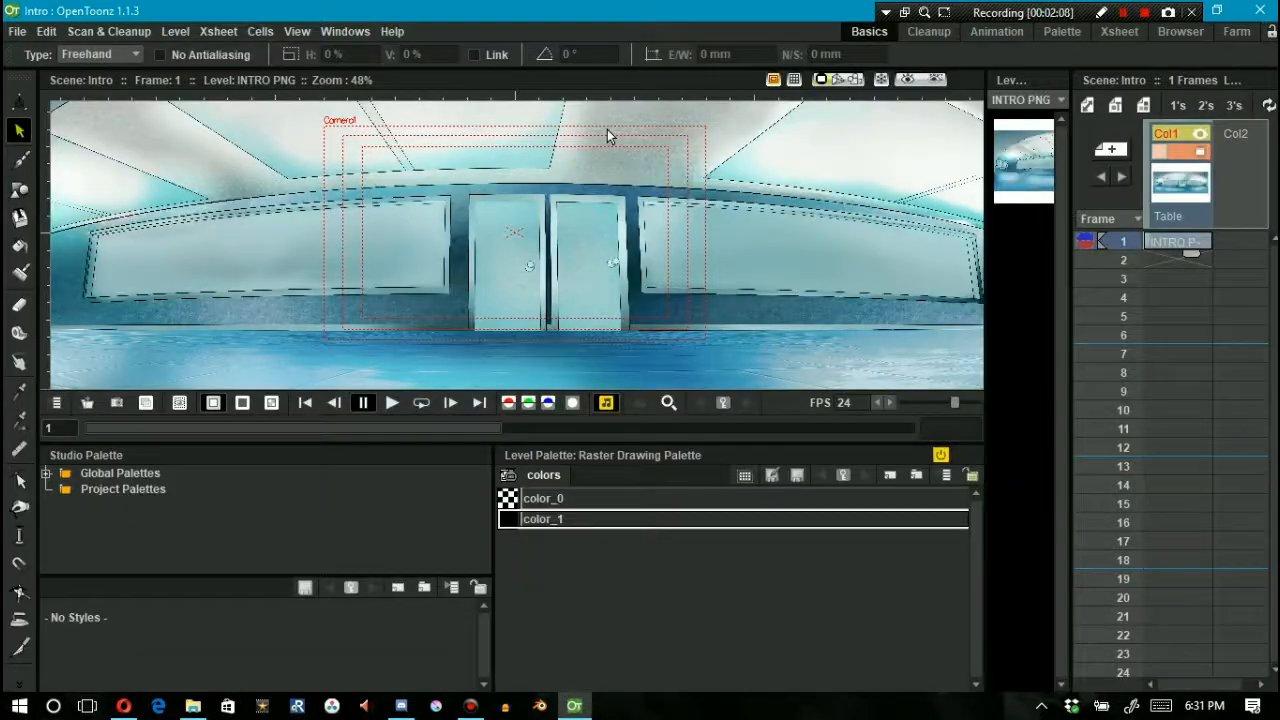
{"action": "left_click", "coordinate": [697, 79]}
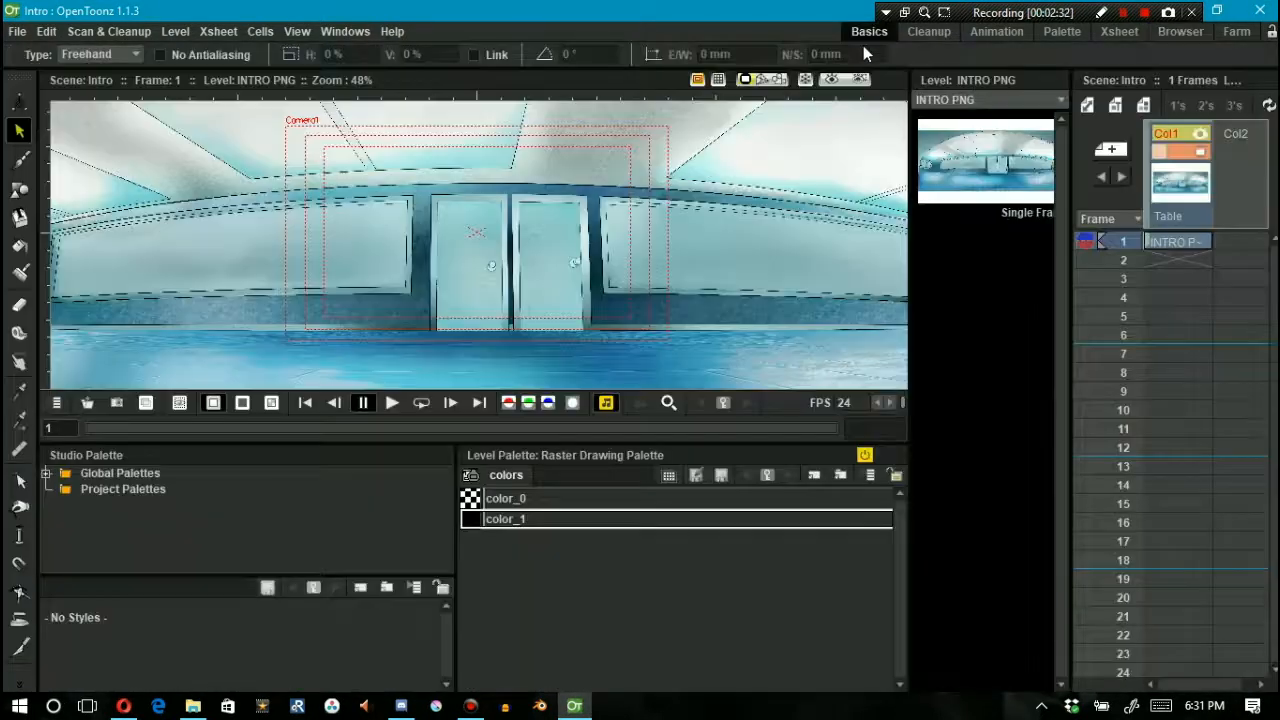
Step: Delete INTRO PNG from frame 1 of the xsheet and remove its level from the scene cast
{"action": "left_click", "coordinate": [1178, 242]}
{"action": "key", "text": "Delete"}
{"action": "left_click", "coordinate": [1181, 32]}
{"action": "right_click", "coordinate": [451, 441]}
{"action": "left_click", "coordinate": [520, 618]}
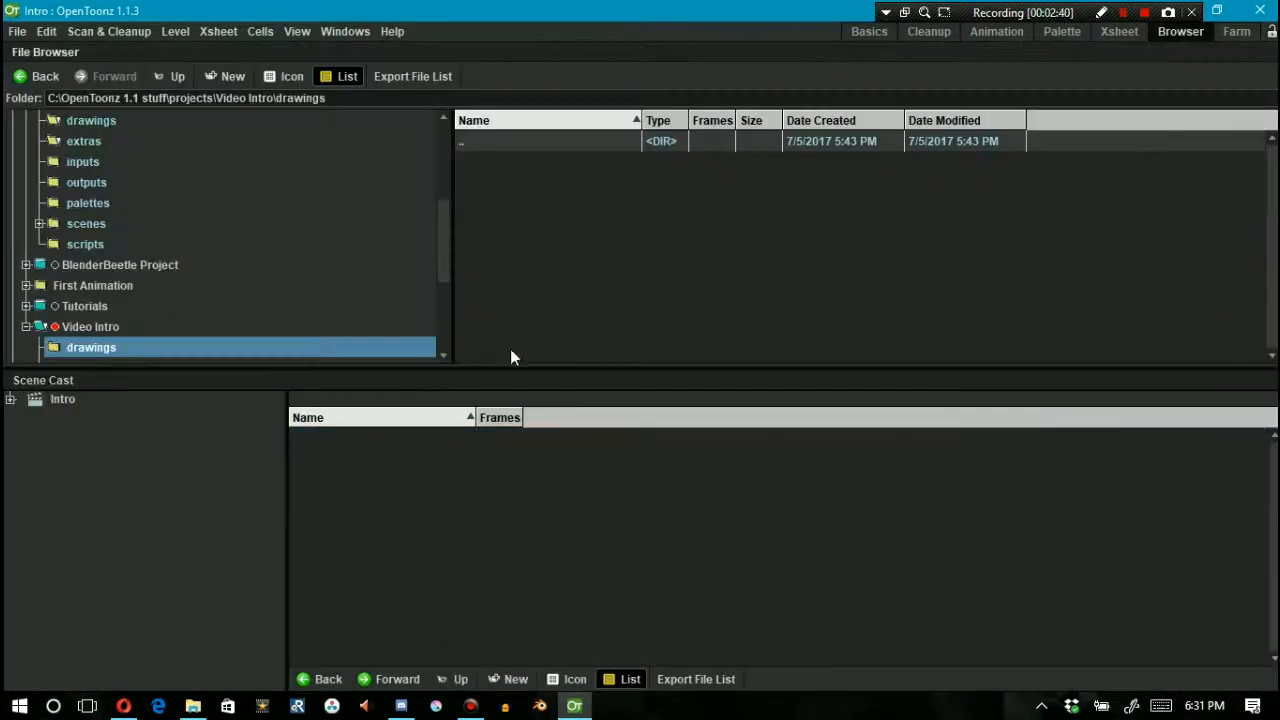
Step: Try to import the INTRO PNG image again from File Explorer into the scene in the Basics room
{"action": "left_click", "coordinate": [869, 32]}
{"action": "left_click", "coordinate": [193, 706]}
{"action": "left_click_drag", "start_coordinate": [386, 498], "coordinate": [455, 238]}
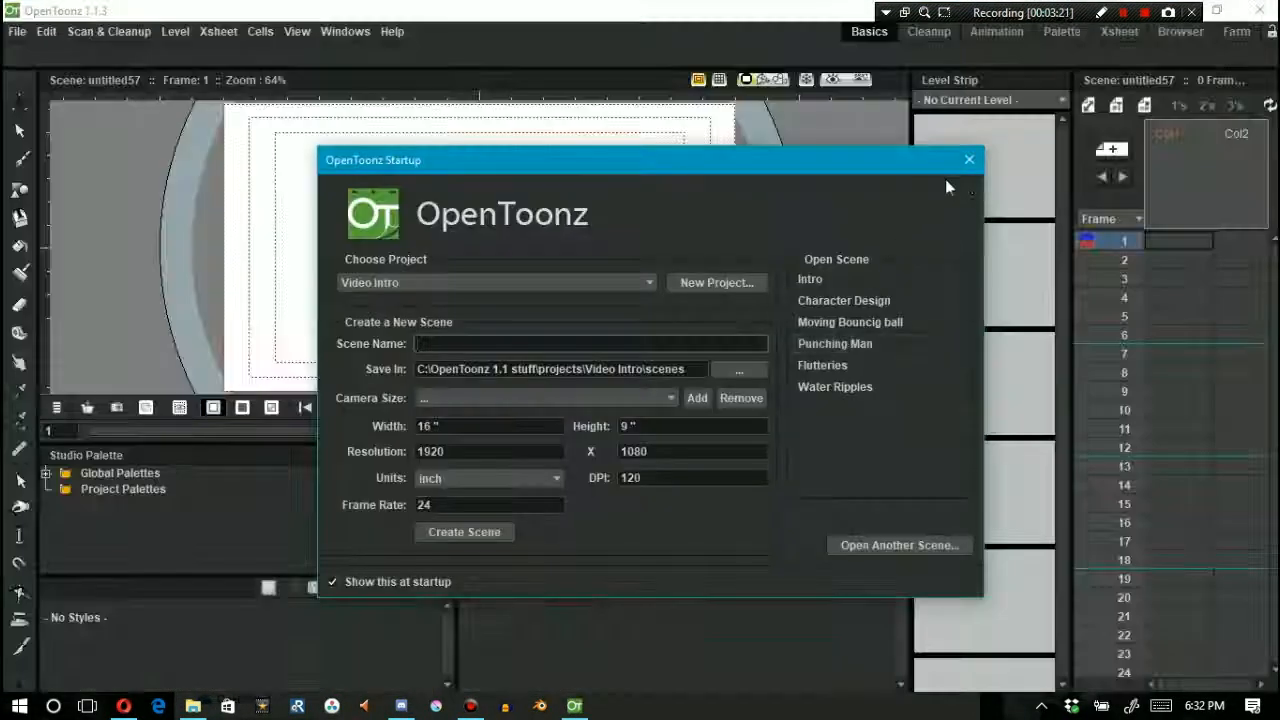
Step: Dismiss the startup window and load the Intro scene from the Video Intro project's scenes folder
{"action": "left_click", "coordinate": [969, 160]}
{"action": "left_click_drag", "start_coordinate": [466, 260], "coordinate": [594, 337]}
{"action": "left_click", "coordinate": [17, 31]}
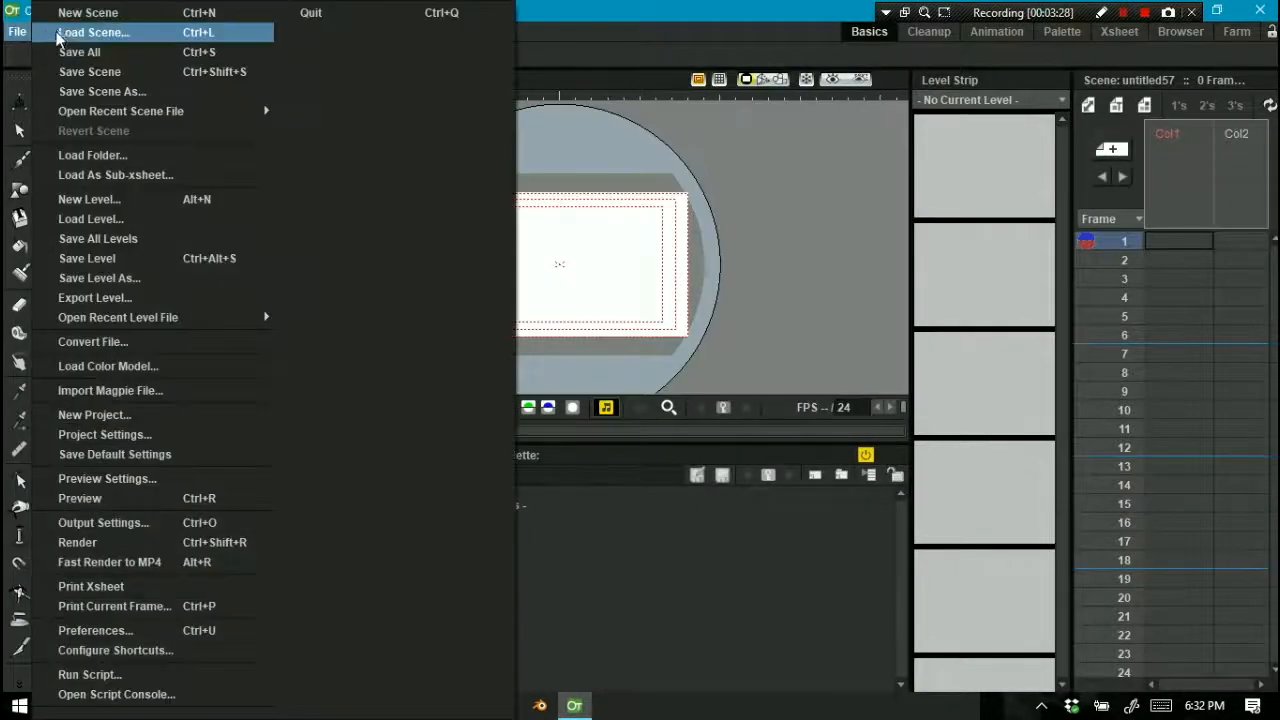
{"action": "left_click", "coordinate": [100, 36]}
{"action": "left_click", "coordinate": [360, 473]}
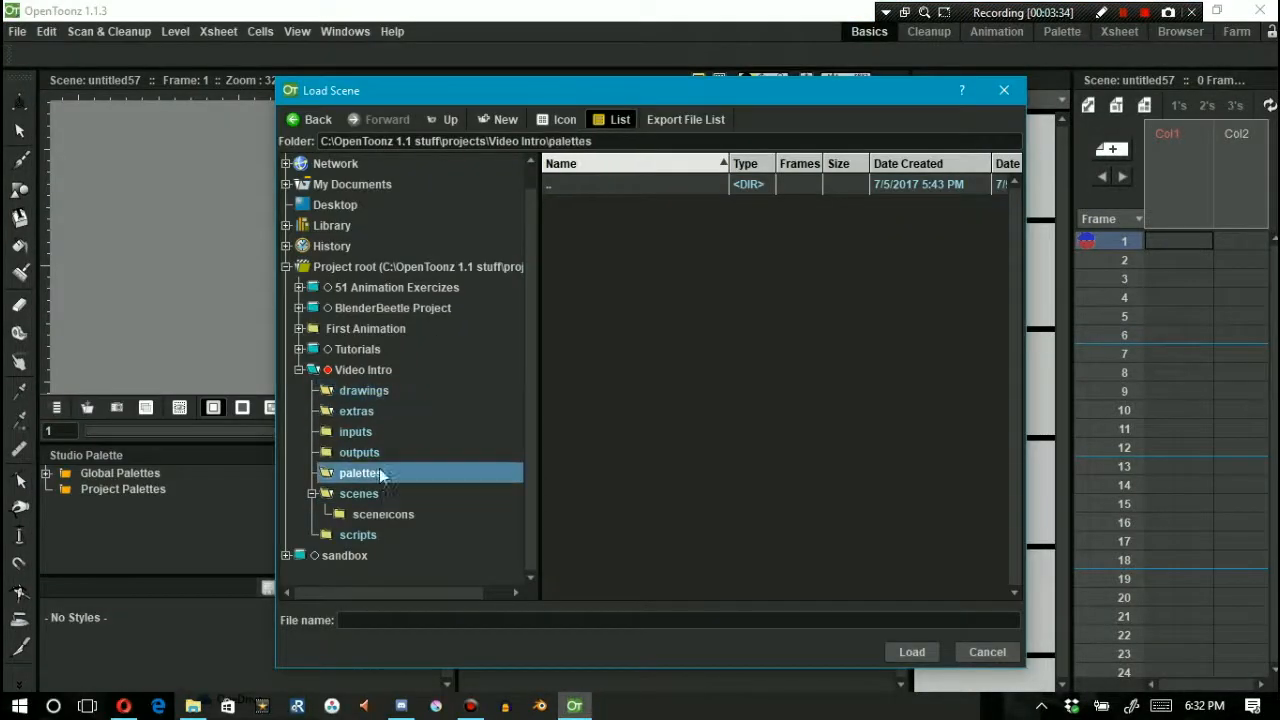
{"action": "left_click", "coordinate": [359, 494]}
{"action": "left_click", "coordinate": [567, 225]}
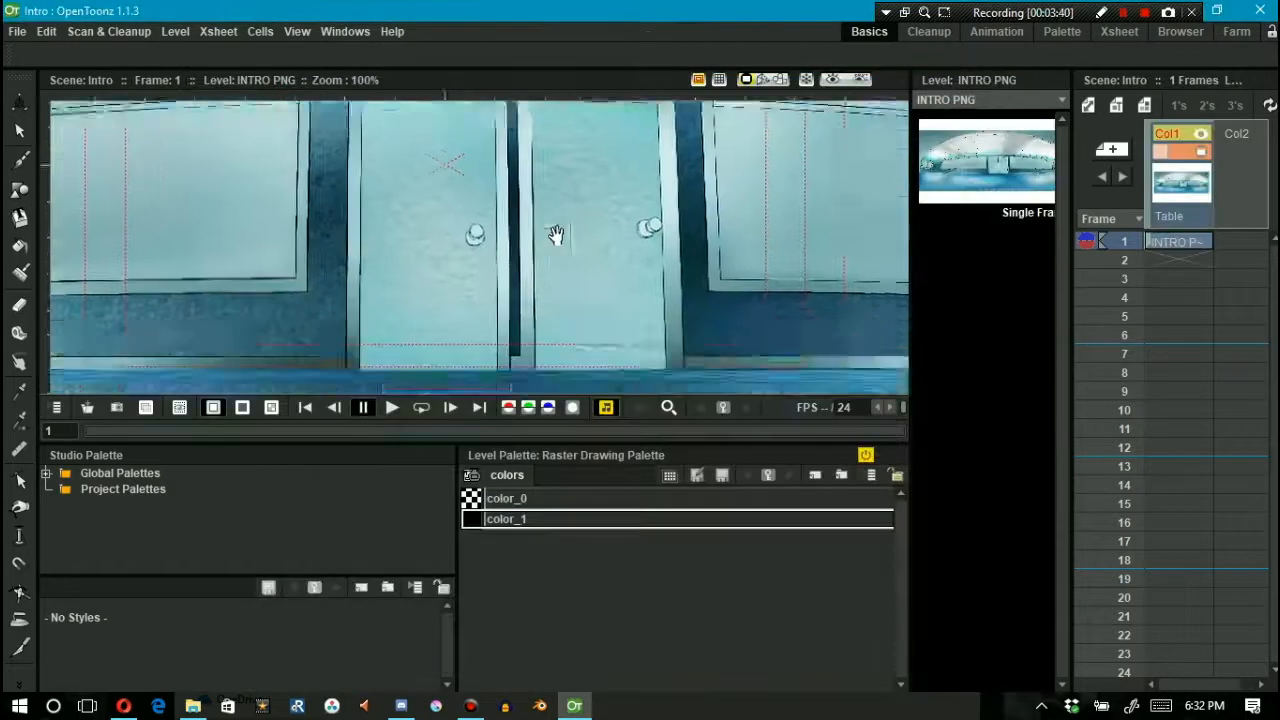
{"action": "scroll", "coordinate": [620, 257], "scroll_direction": "down", "scroll_amount": 5}
{"action": "left_click_drag", "start_coordinate": [585, 275], "coordinate": [530, 218]}
Step: Open the Video Intro project's drawings folder in the Browser room and save the INTRO PNG level from the scene cast
{"action": "left_click", "coordinate": [1225, 33]}
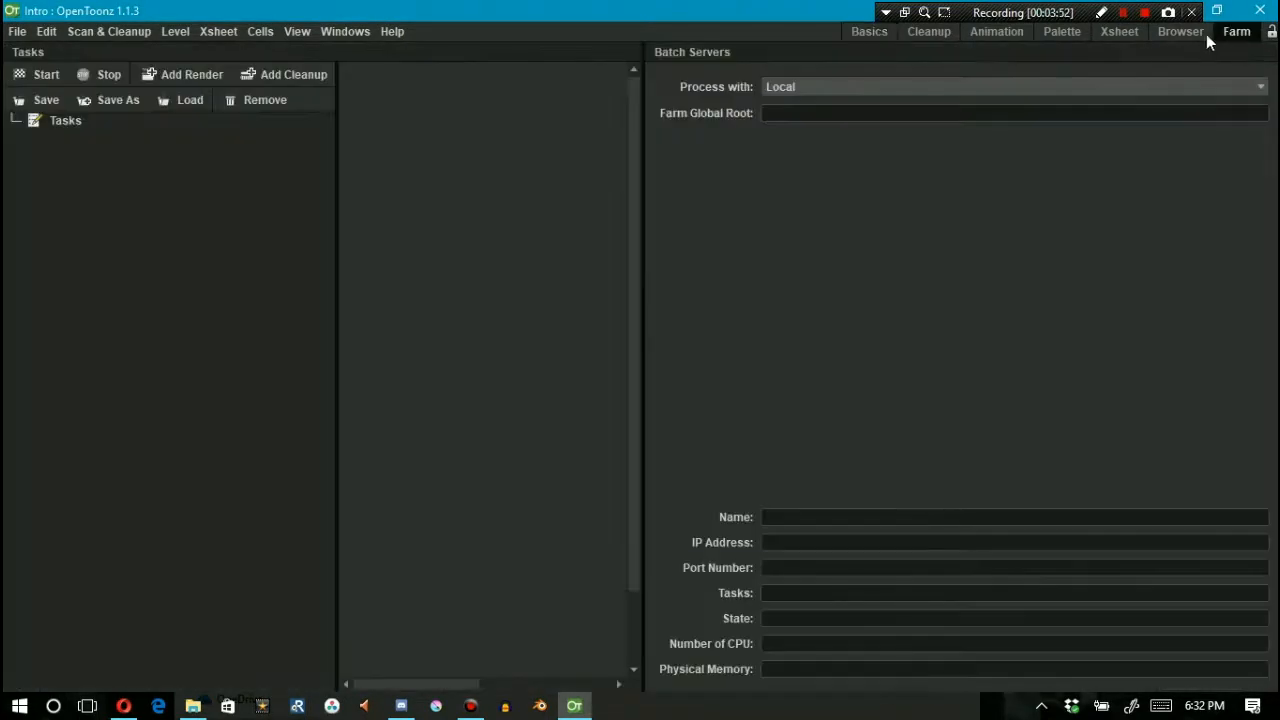
{"action": "left_click", "coordinate": [1180, 33]}
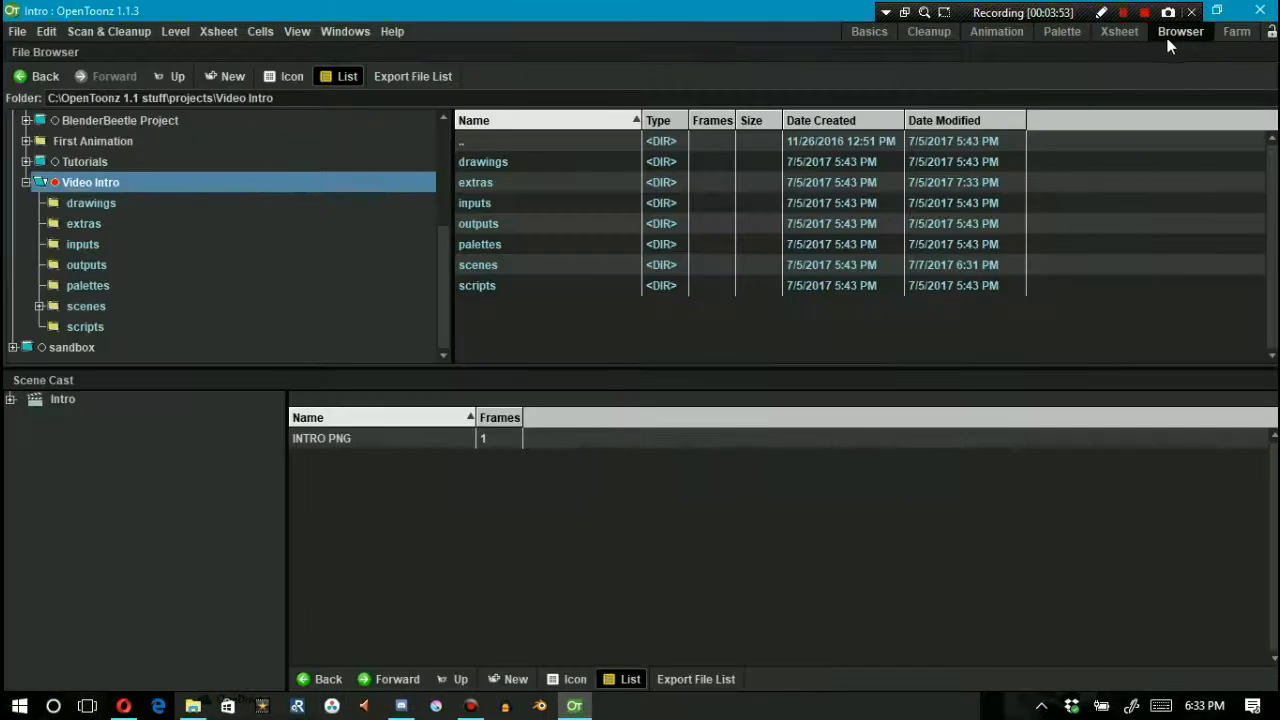
{"action": "double_click", "coordinate": [530, 163]}
{"action": "right_click", "coordinate": [412, 435]}
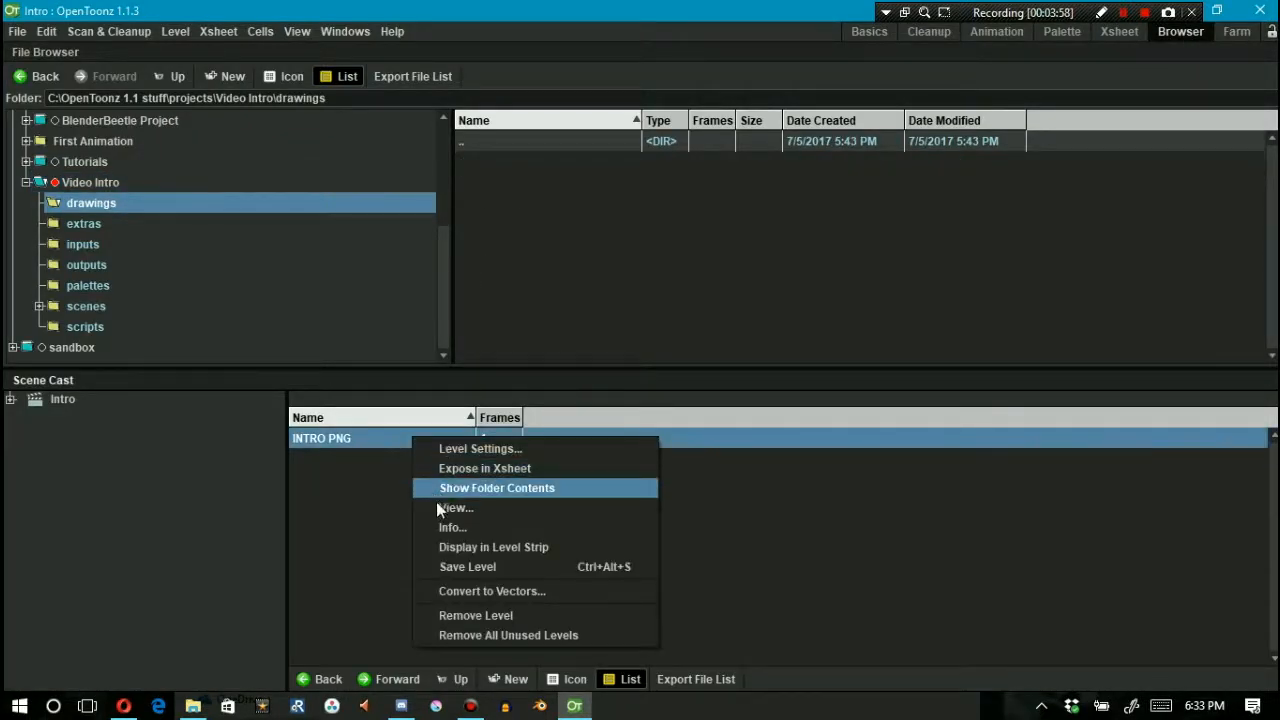
{"action": "left_click", "coordinate": [440, 566]}
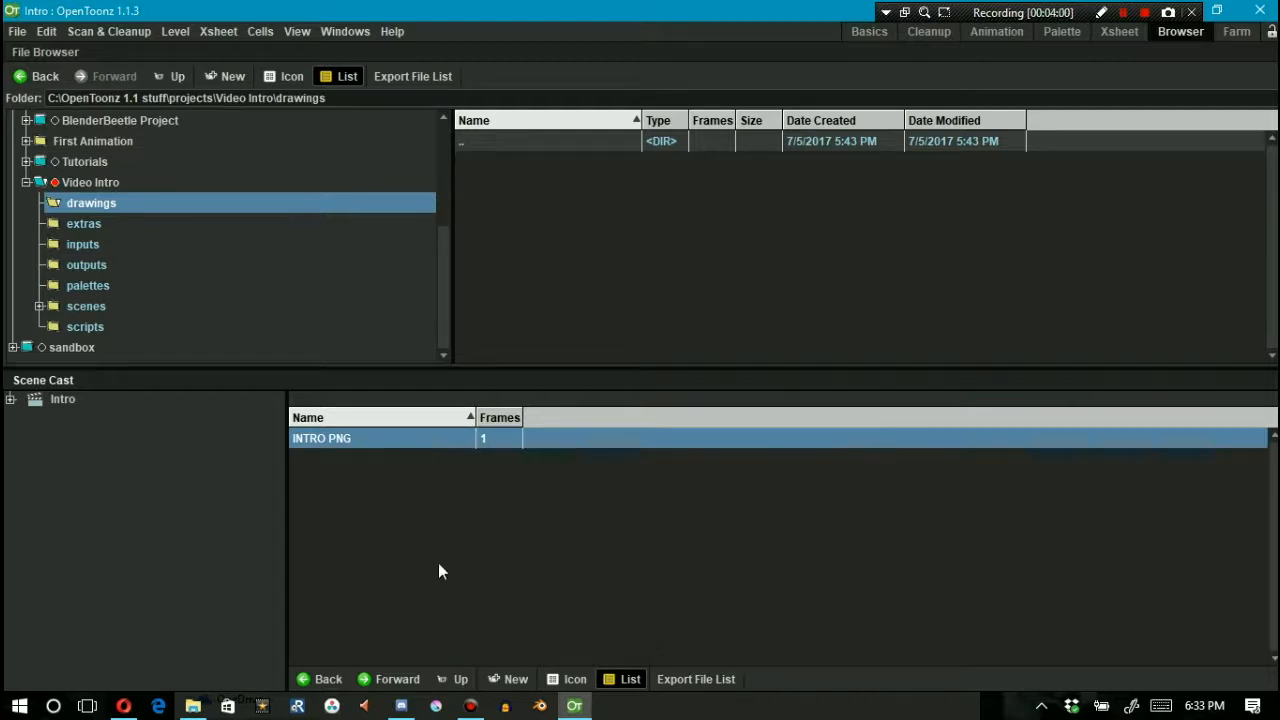
{"action": "right_click", "coordinate": [405, 443]}
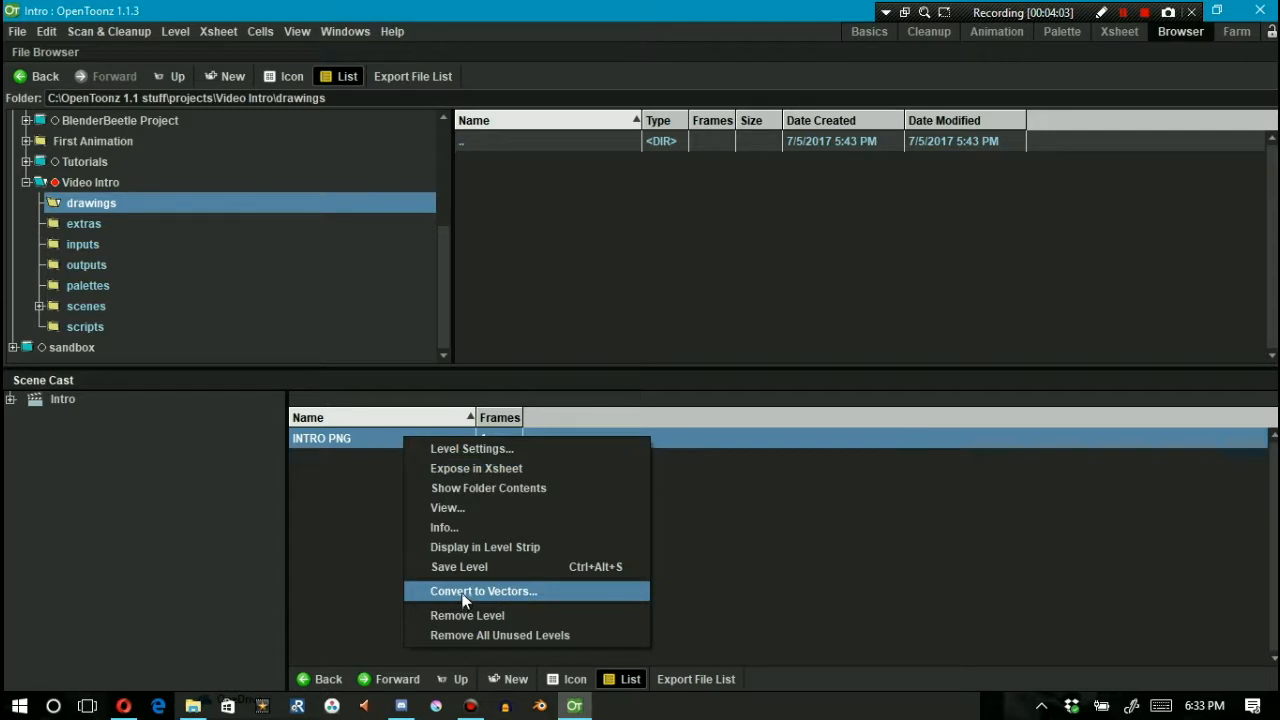
{"action": "left_click", "coordinate": [353, 443]}
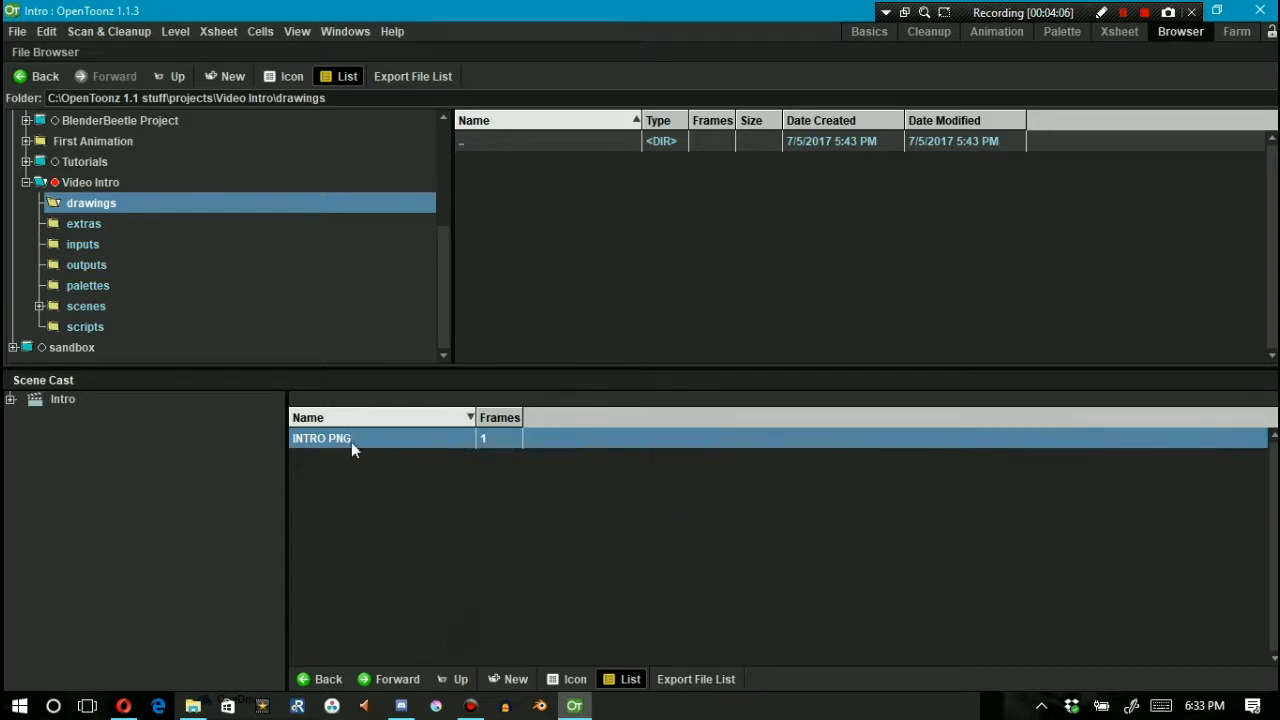
Step: Copy the INTRO PNG image from File Explorer's Opentoonz Assets folder into the project's drawings folder and select the copied file
{"action": "left_click", "coordinate": [210, 706]}
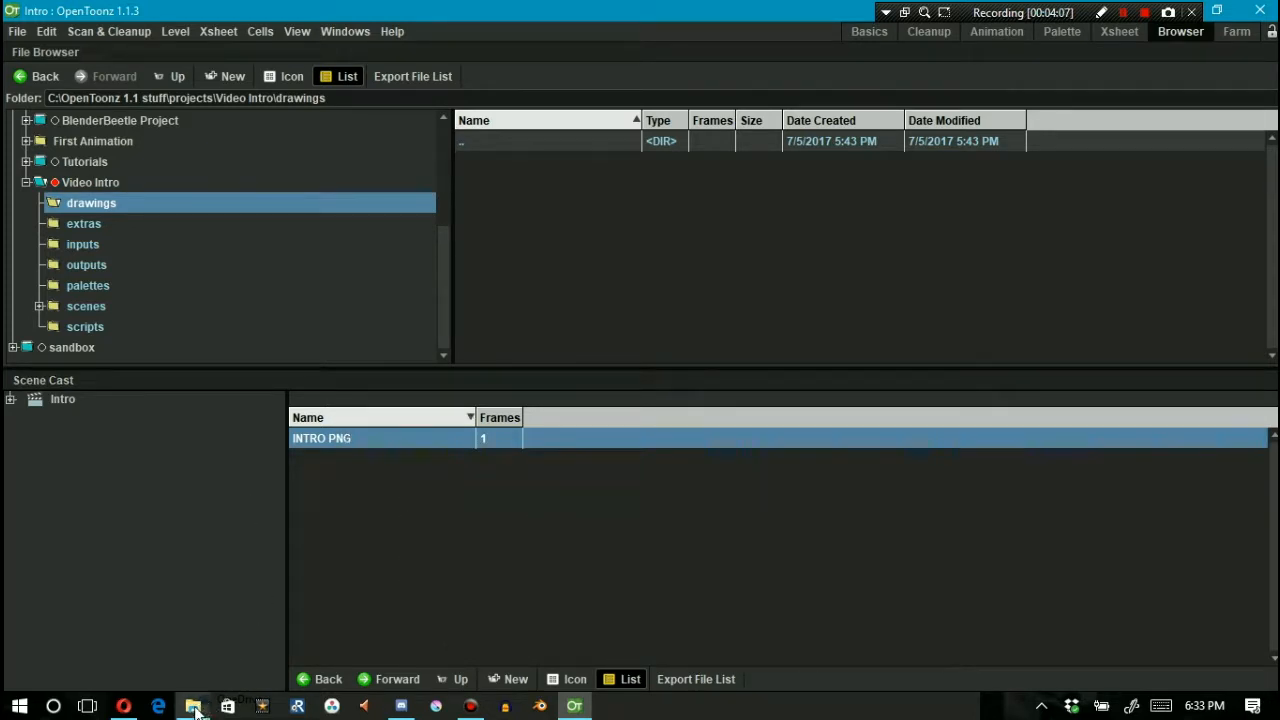
{"action": "left_click_drag", "start_coordinate": [390, 498], "coordinate": [591, 236]}
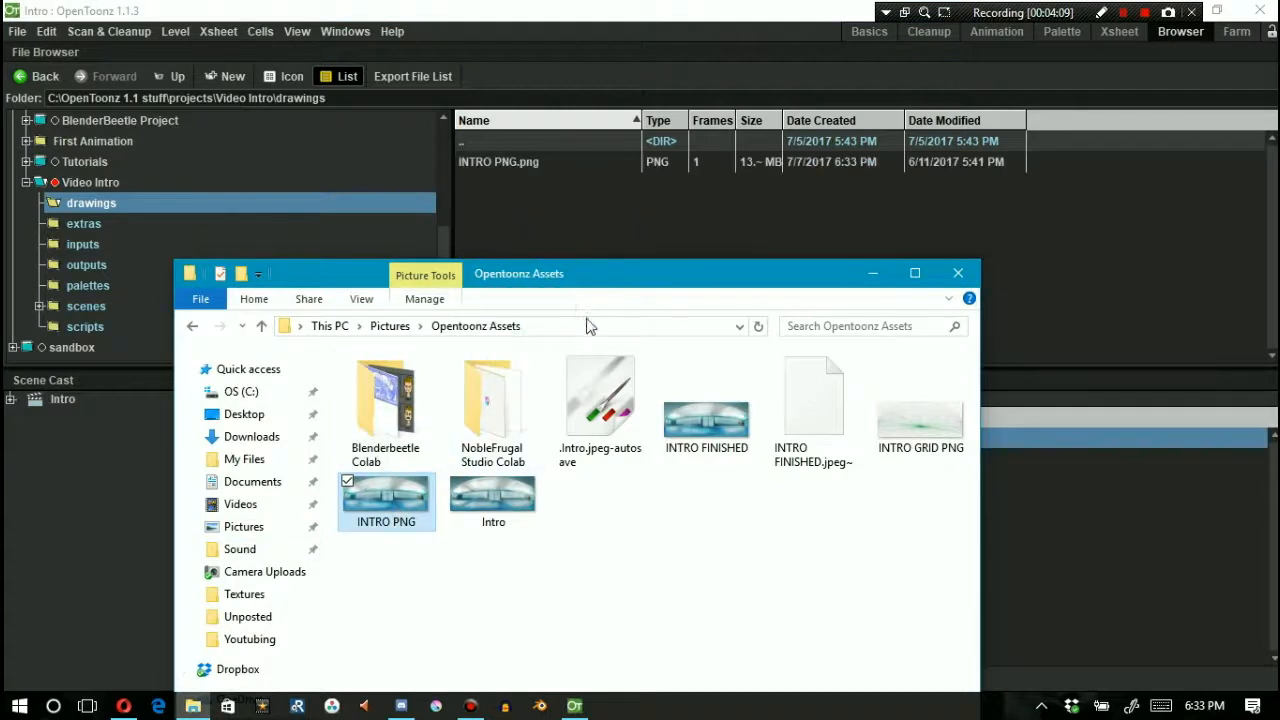
{"action": "left_click", "coordinate": [958, 274]}
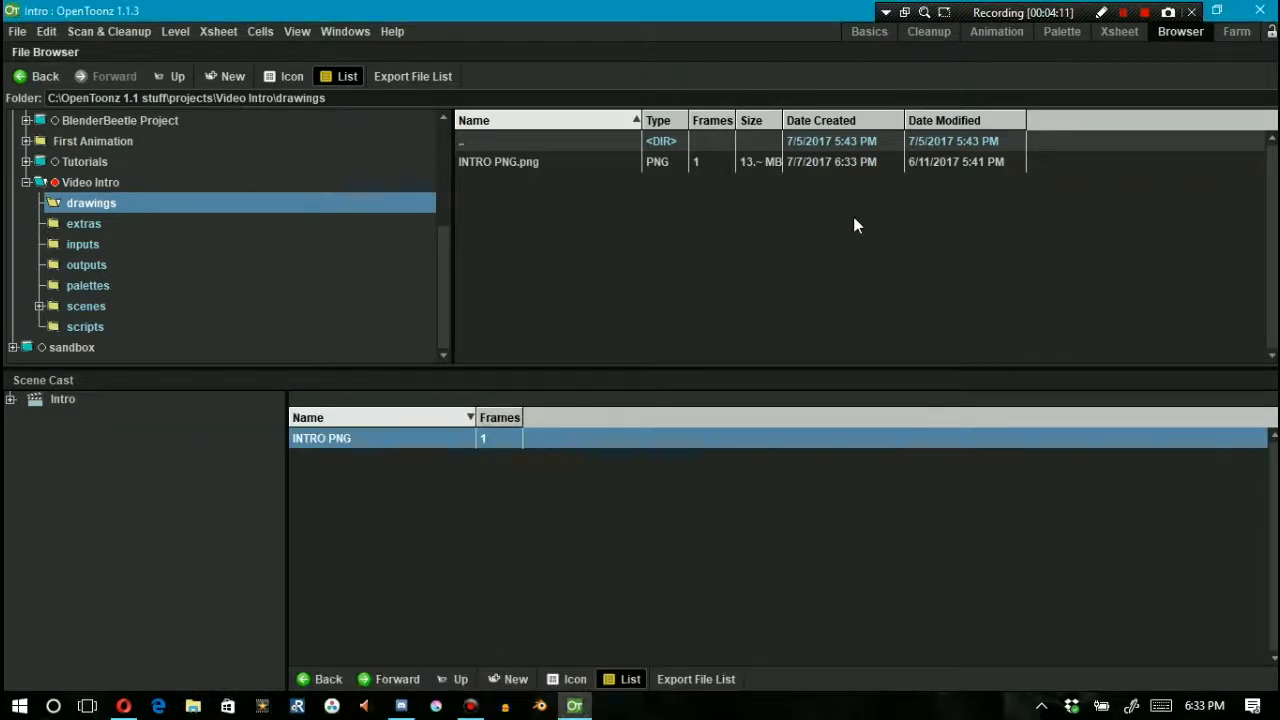
{"action": "left_click", "coordinate": [502, 161]}
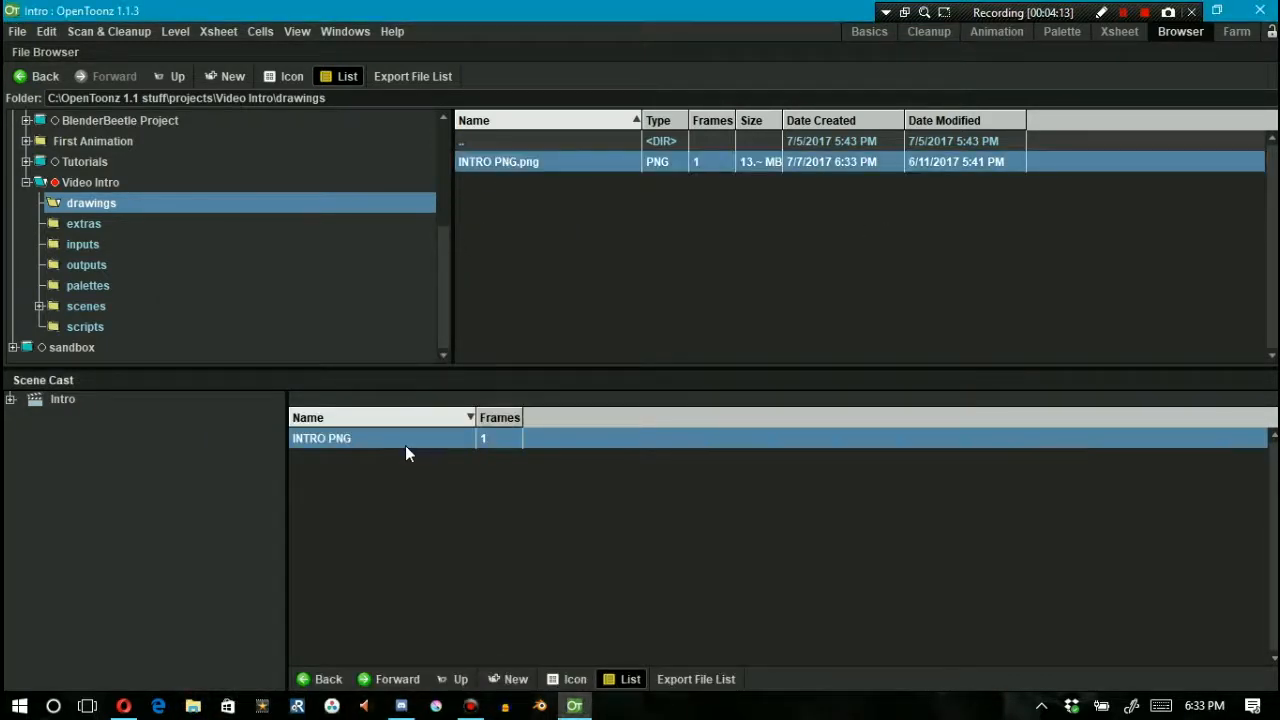
Step: Examine the INTRO PNG background in the Basics room viewer, from the central doors to the notice board on the right wall
{"action": "left_click", "coordinate": [868, 33]}
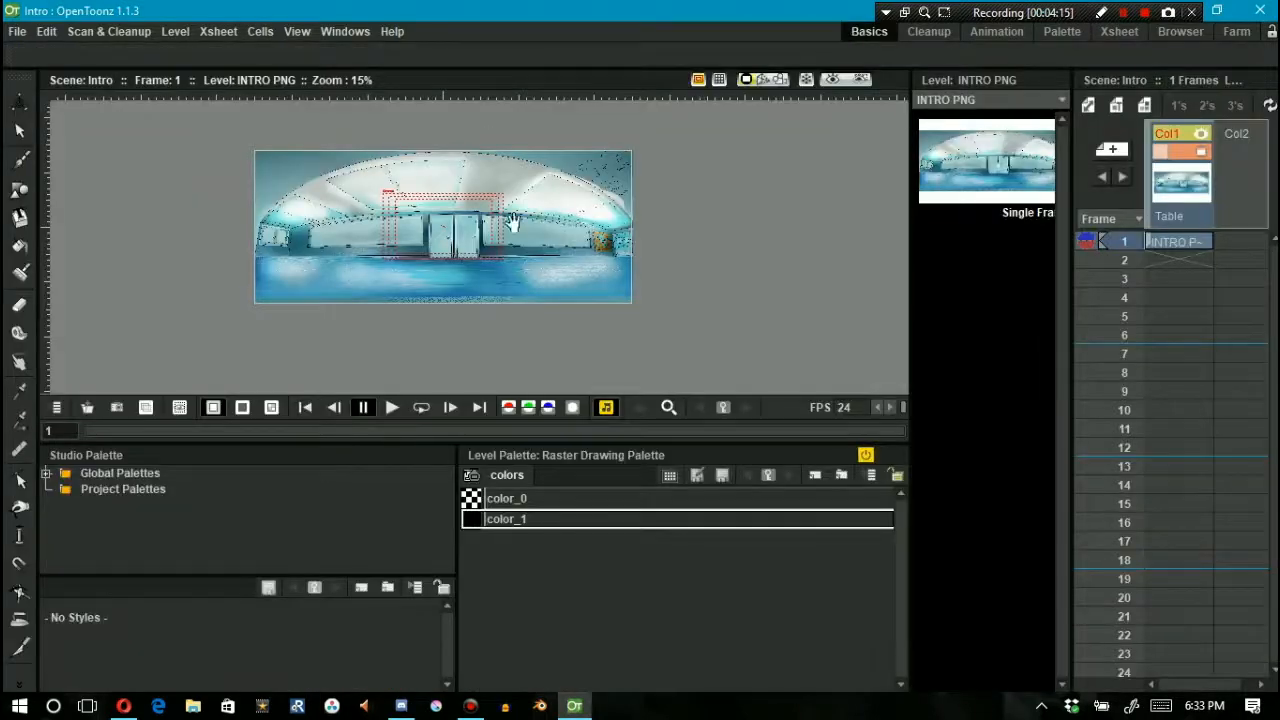
{"action": "left_click_drag", "start_coordinate": [503, 258], "coordinate": [540, 258]}
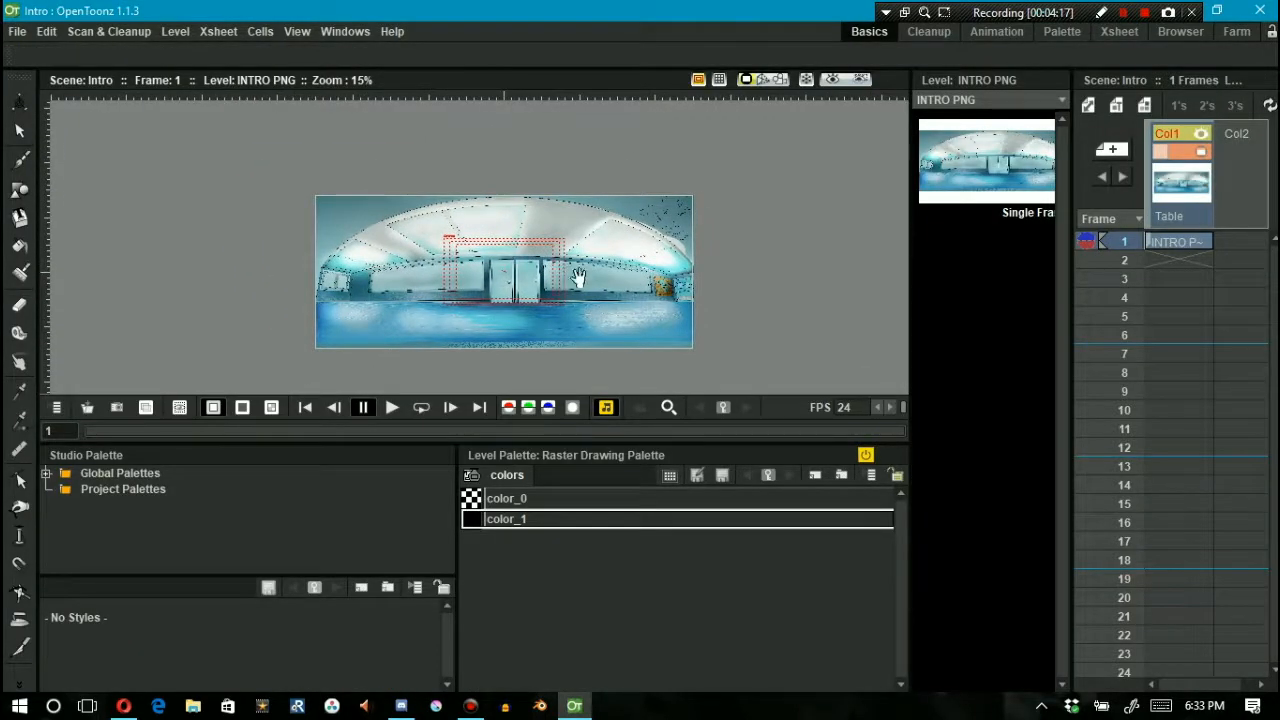
{"action": "left_click_drag", "start_coordinate": [665, 295], "coordinate": [510, 238]}
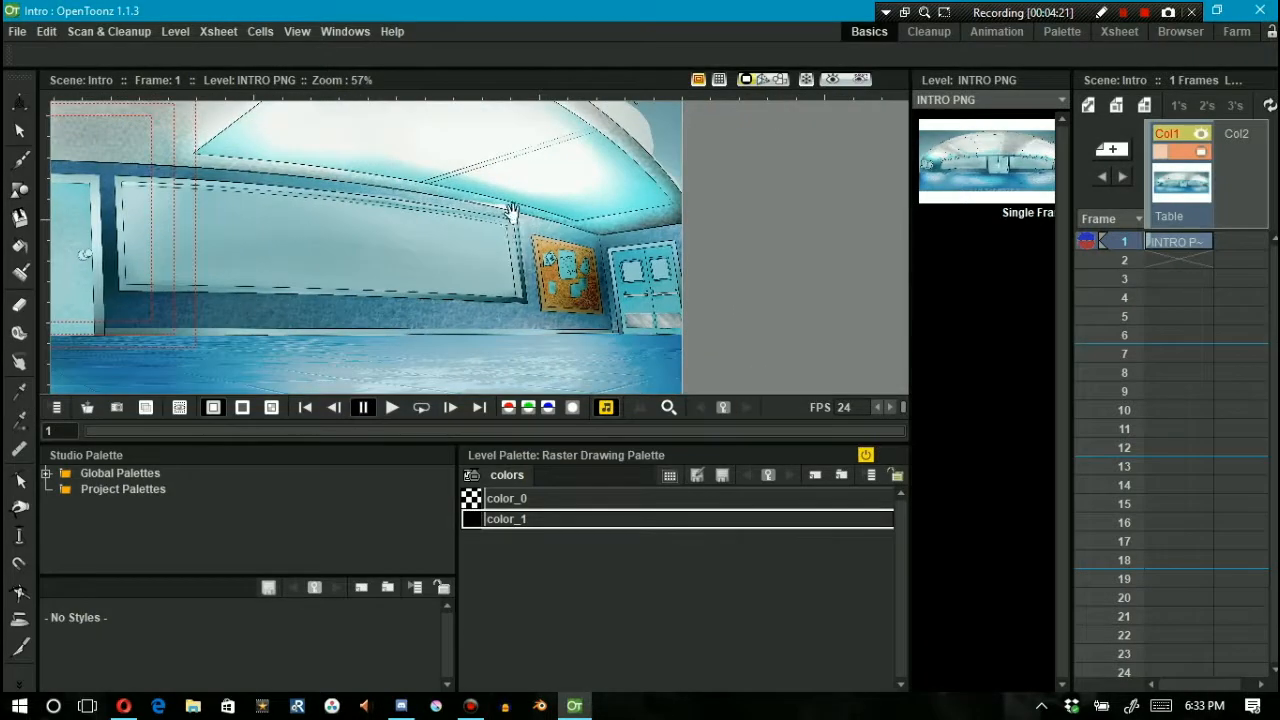
{"action": "mouse_move", "coordinate": [464, 304]}
{"action": "left_mouse_down"}
{"action": "mouse_move", "coordinate": [620, 306]}
{"action": "mouse_move", "coordinate": [550, 288]}
{"action": "left_mouse_up"}
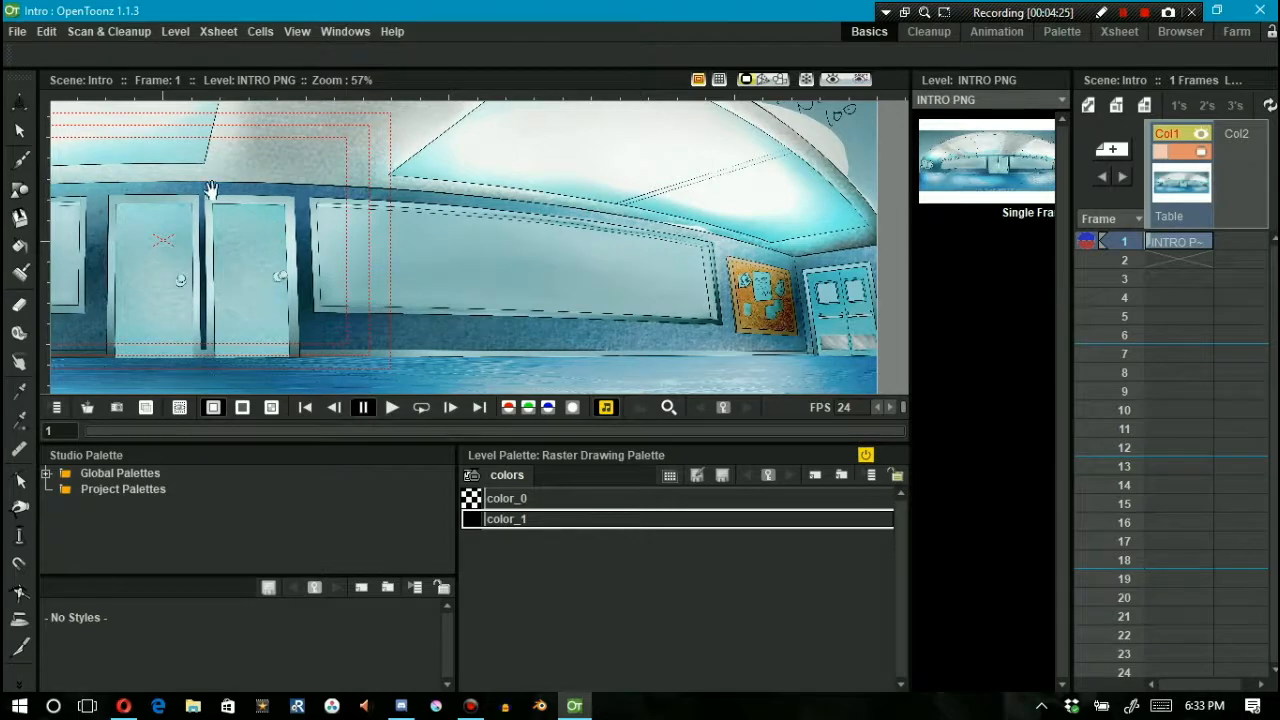
{"action": "left_click_drag", "start_coordinate": [269, 238], "coordinate": [469, 242]}
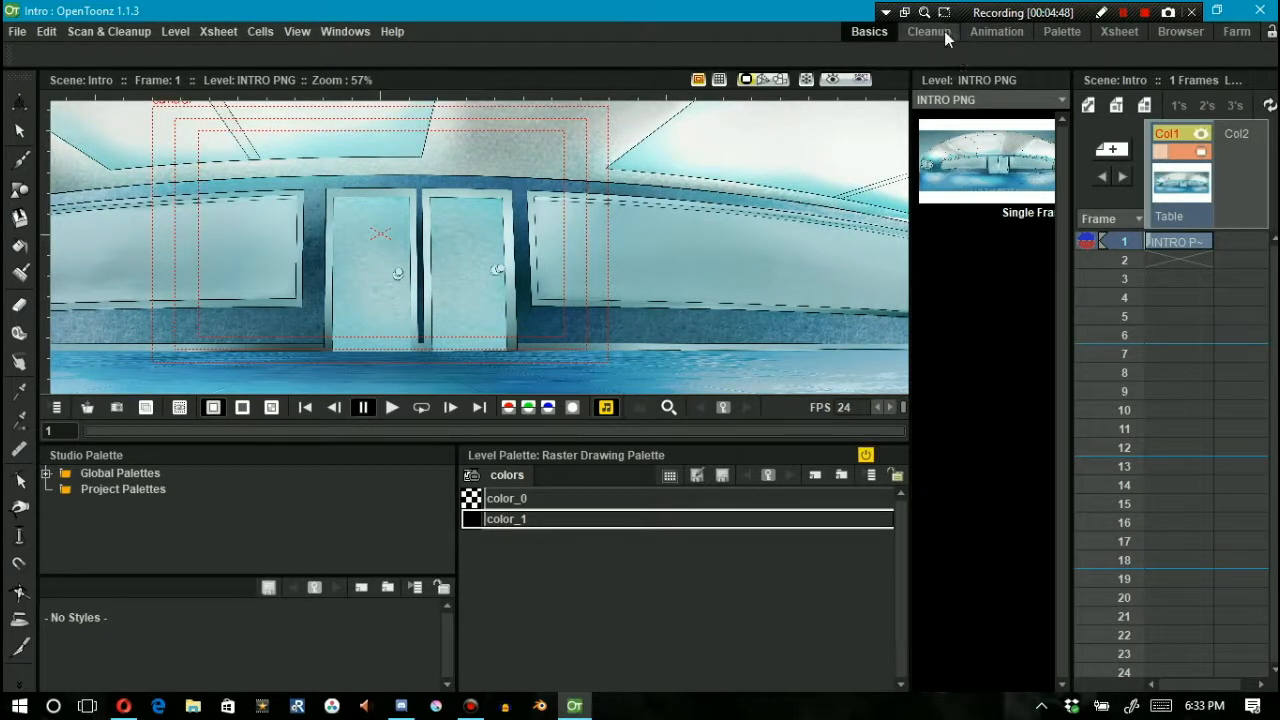
Step: In the Animation room, move Camera1 on frame 1 with the Animate tool to about E/W 431.8 mm and N/S -31.99 mm
{"action": "left_click", "coordinate": [988, 30]}
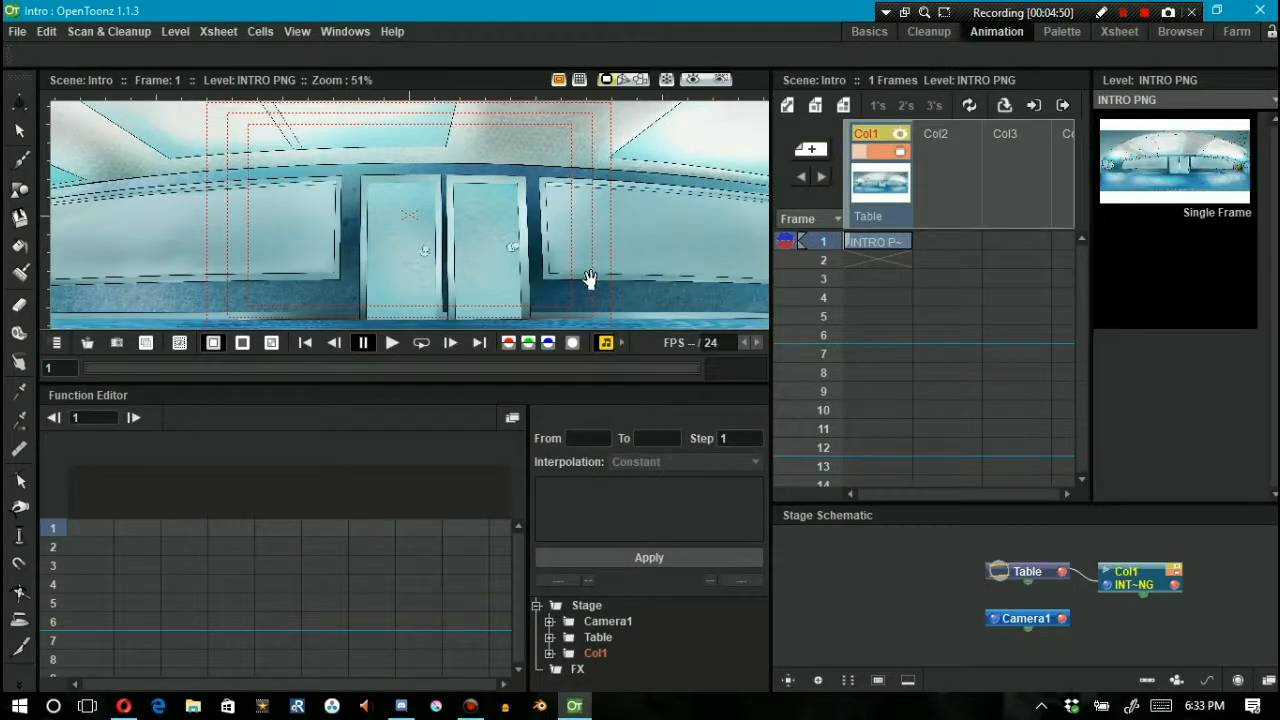
{"action": "left_click", "coordinate": [605, 622]}
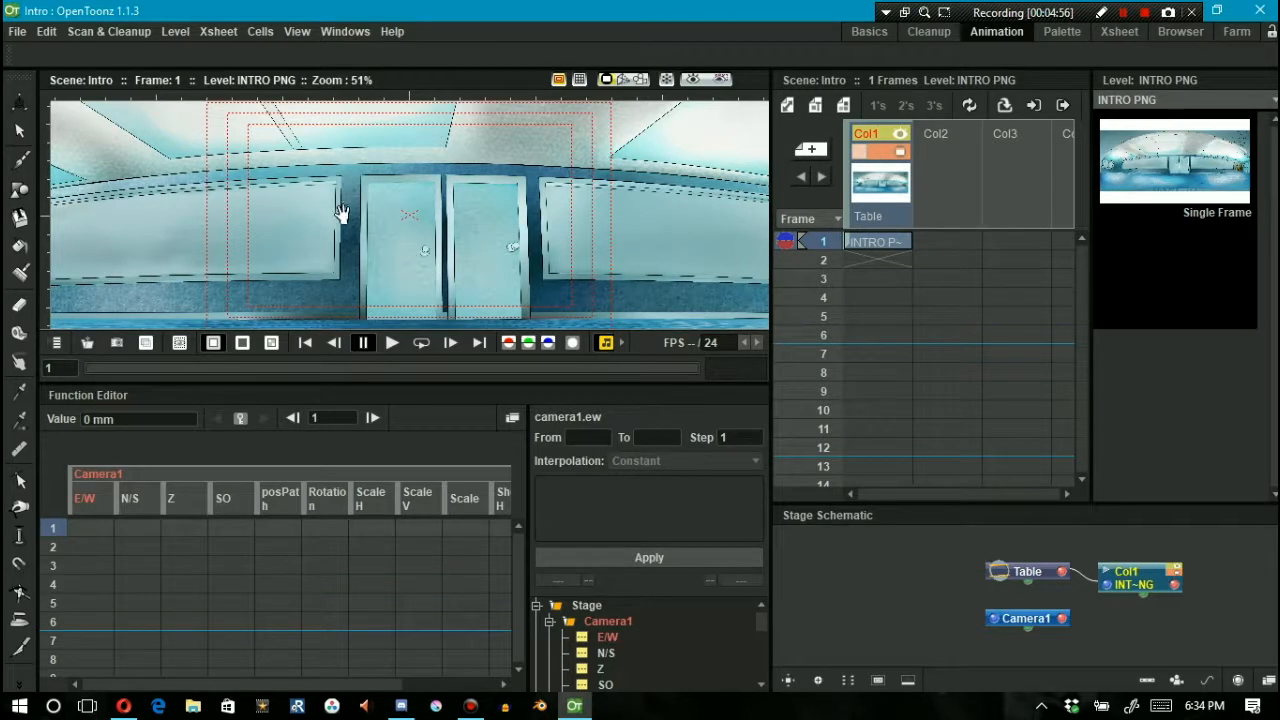
{"action": "left_click", "coordinate": [18, 100]}
{"action": "left_click_drag", "start_coordinate": [340, 238], "coordinate": [503, 238]}
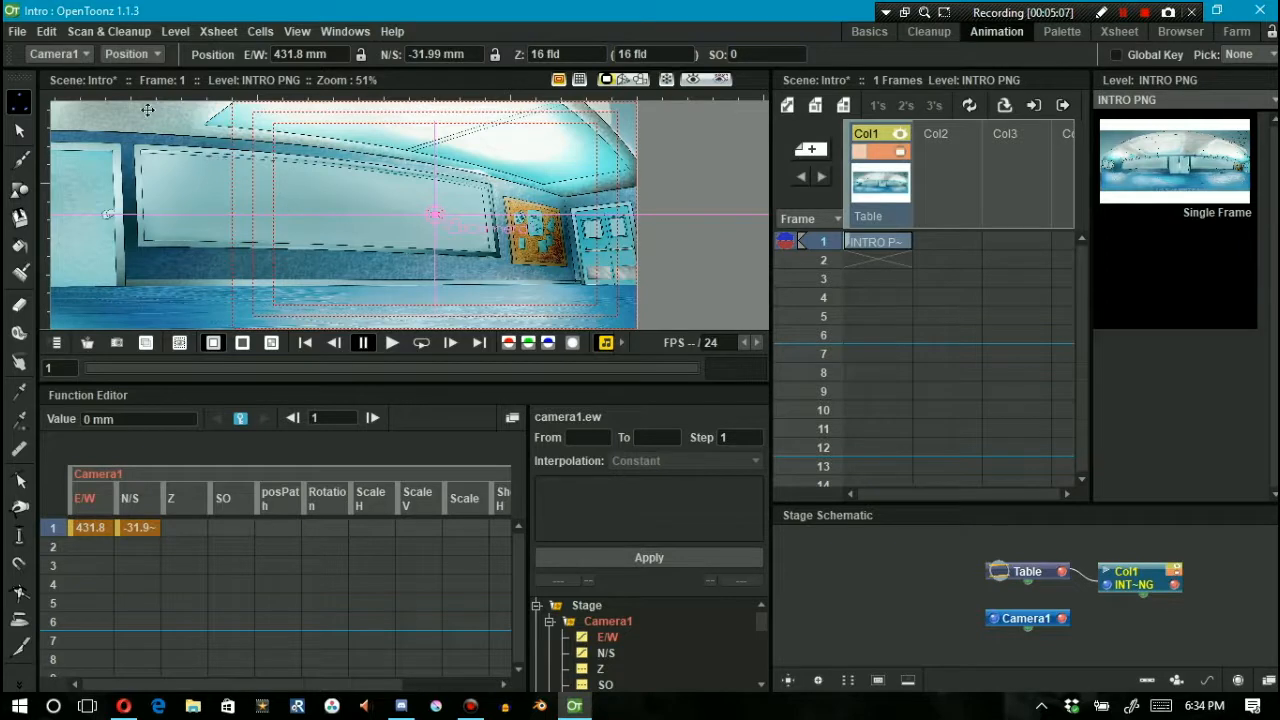
Step: Scale Camera1 on frame 1 down to about 58.1% global scale
{"action": "left_click", "coordinate": [126, 53]}
{"action": "left_click", "coordinate": [125, 95]}
{"action": "mouse_move", "coordinate": [378, 152]}
{"action": "left_mouse_down"}
{"action": "mouse_move", "coordinate": [330, 145]}
{"action": "mouse_move", "coordinate": [372, 167]}
{"action": "left_mouse_up"}
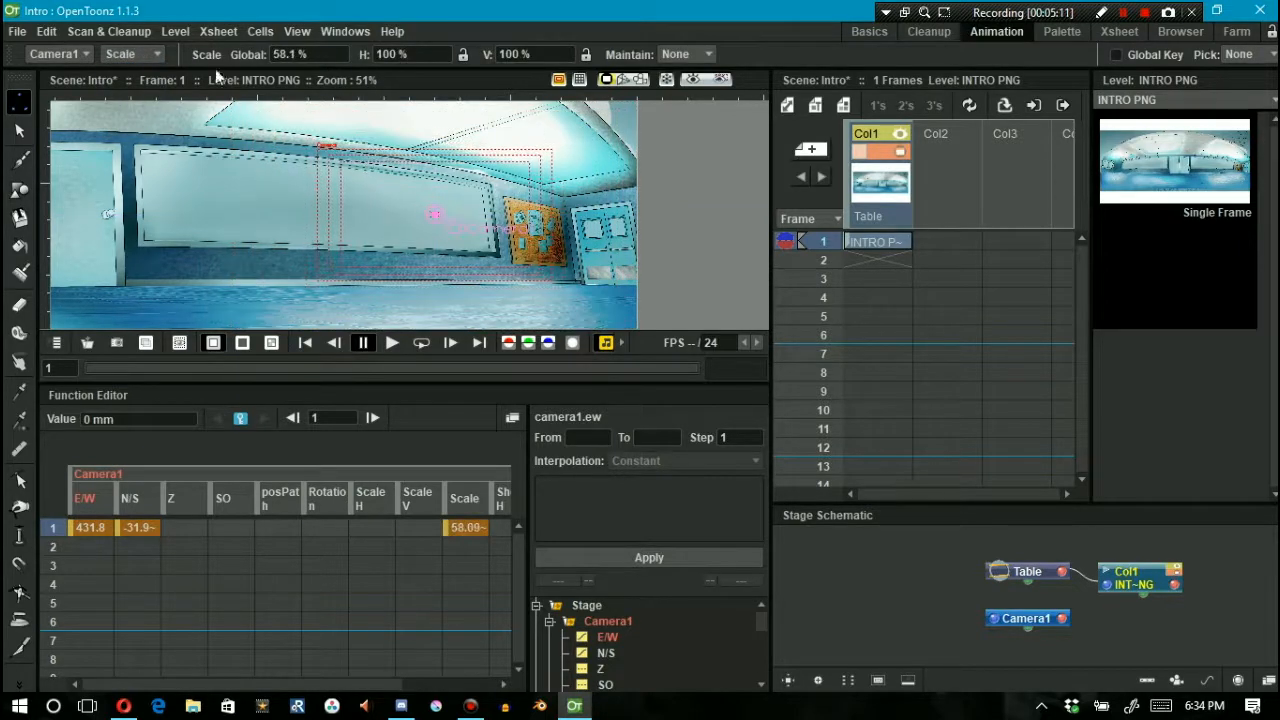
Step: Move Camera1 on frame 1 over the notice board and right-hand doors, to about E/W 516.81 mm and N/S -53.82 mm
{"action": "left_click", "coordinate": [155, 55]}
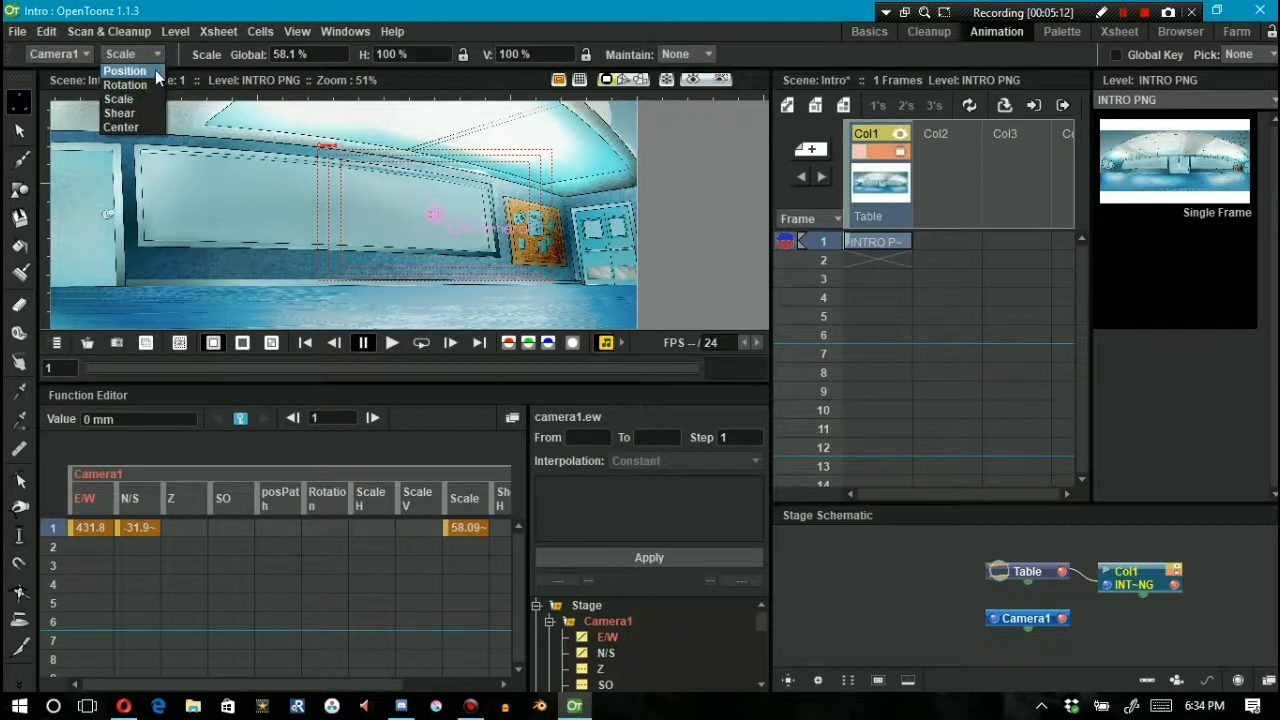
{"action": "left_click", "coordinate": [157, 72]}
{"action": "left_click_drag", "start_coordinate": [409, 202], "coordinate": [492, 216]}
{"action": "left_click_drag", "start_coordinate": [649, 223], "coordinate": [583, 240]}
{"action": "scroll", "coordinate": [570, 240], "scroll_direction": "up", "scroll_amount": 5}
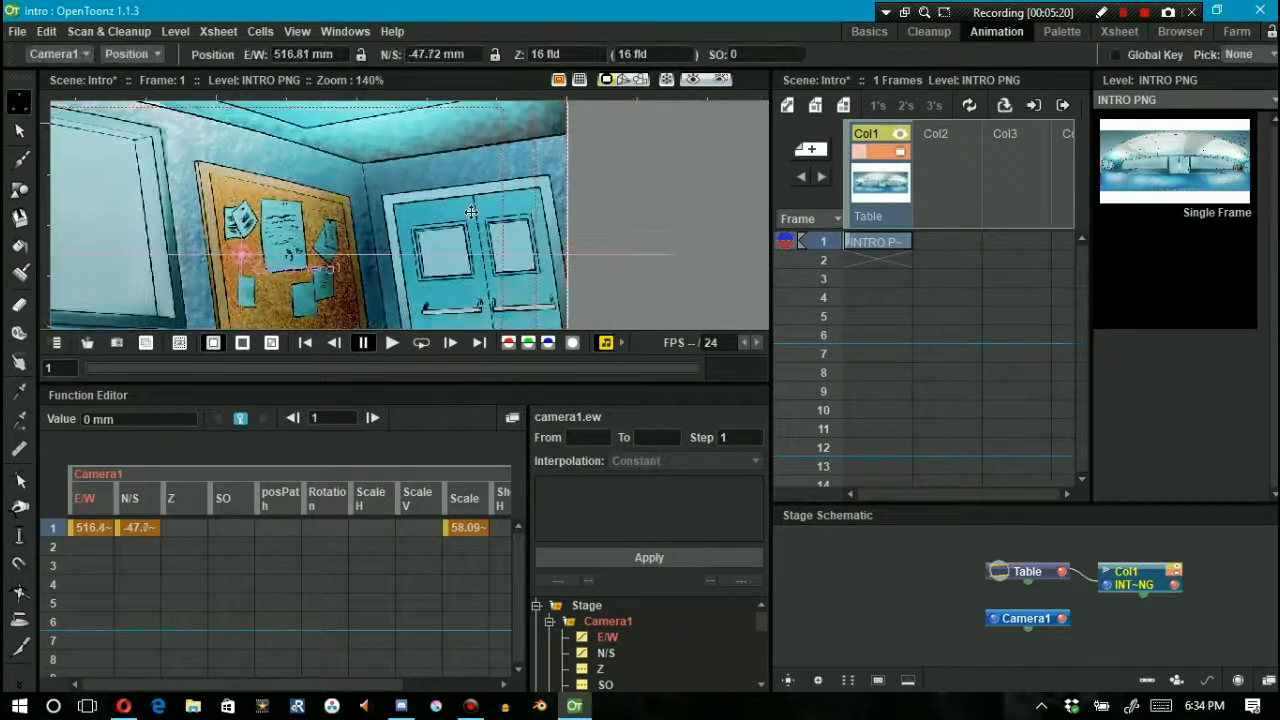
{"action": "left_click_drag", "start_coordinate": [472, 205], "coordinate": [514, 234]}
{"action": "scroll", "coordinate": [453, 207], "scroll_direction": "down", "scroll_amount": 3}
{"action": "key", "text": "space"}
{"action": "left_click_drag", "start_coordinate": [430, 260], "coordinate": [494, 251]}
{"action": "scroll", "coordinate": [500, 248], "scroll_direction": "down", "scroll_amount": 5}
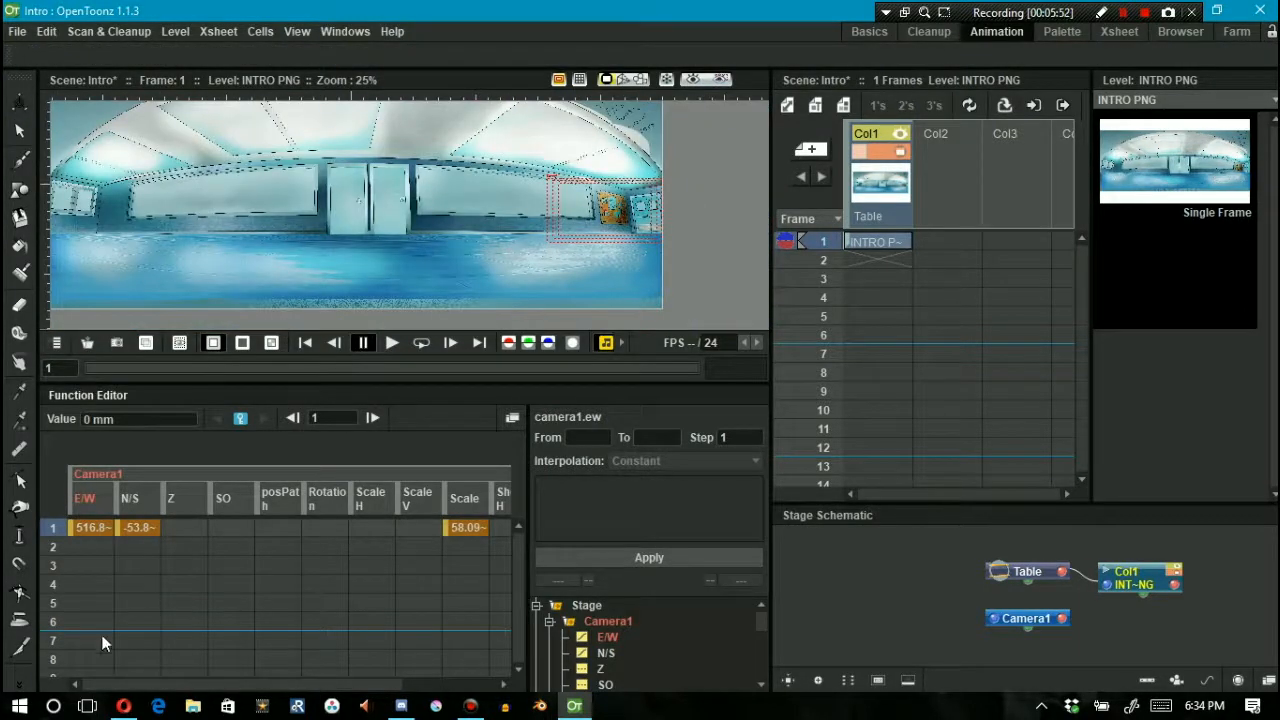
{"action": "left_click", "coordinate": [923, 243]}
{"action": "left_click", "coordinate": [85, 620]}
{"action": "scroll", "coordinate": [88, 640], "scroll_direction": "down", "scroll_amount": 5}
{"action": "left_click", "coordinate": [86, 616]}
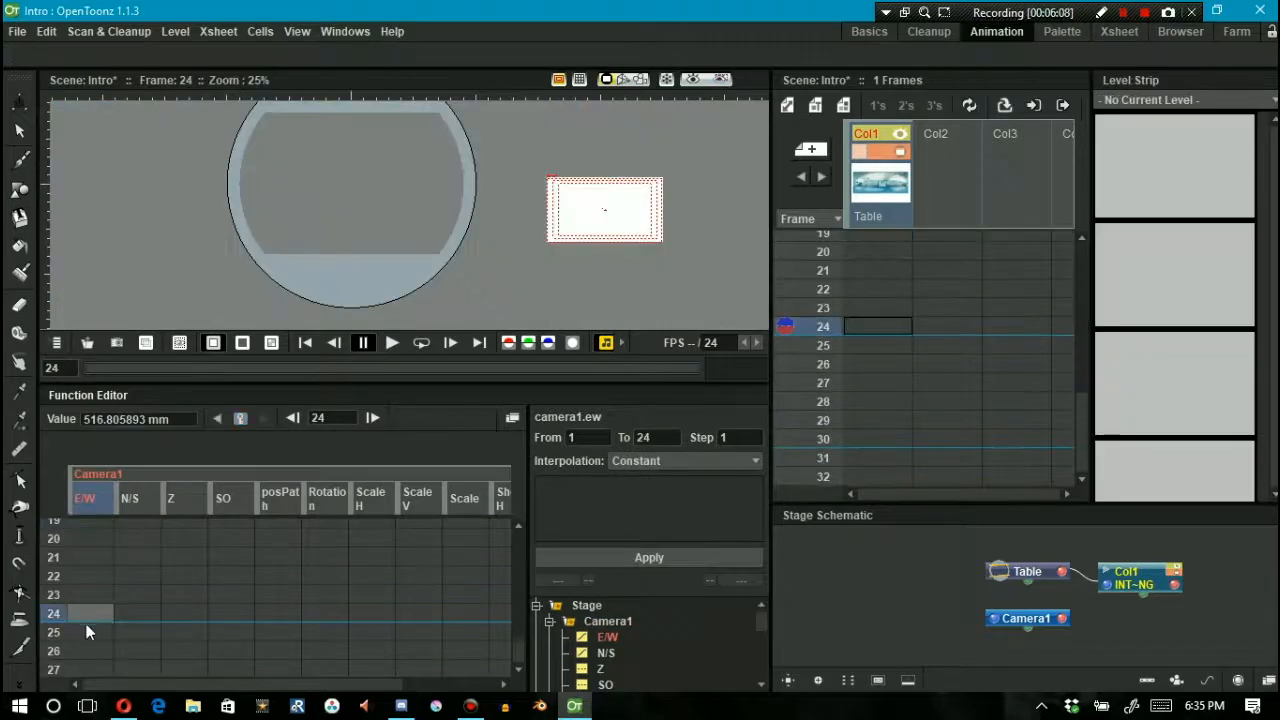
{"action": "scroll", "coordinate": [384, 597], "scroll_direction": "down", "scroll_amount": 8}
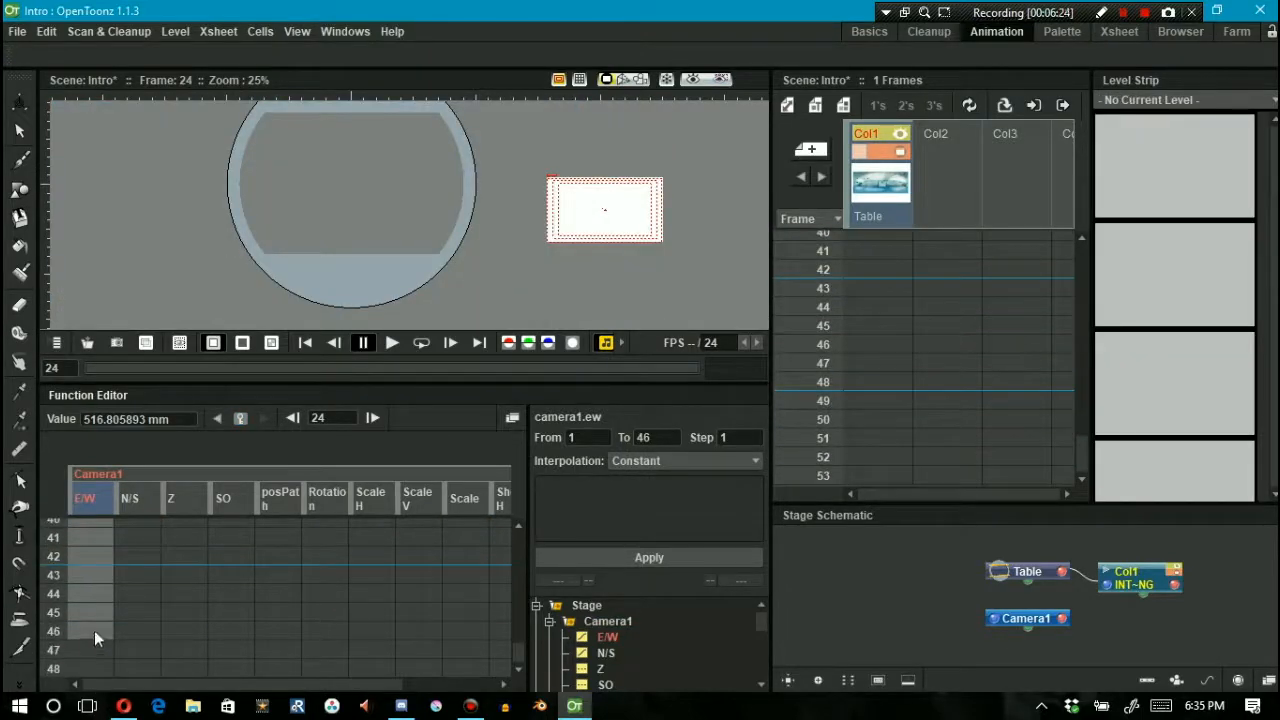
{"action": "left_click", "coordinate": [85, 668]}
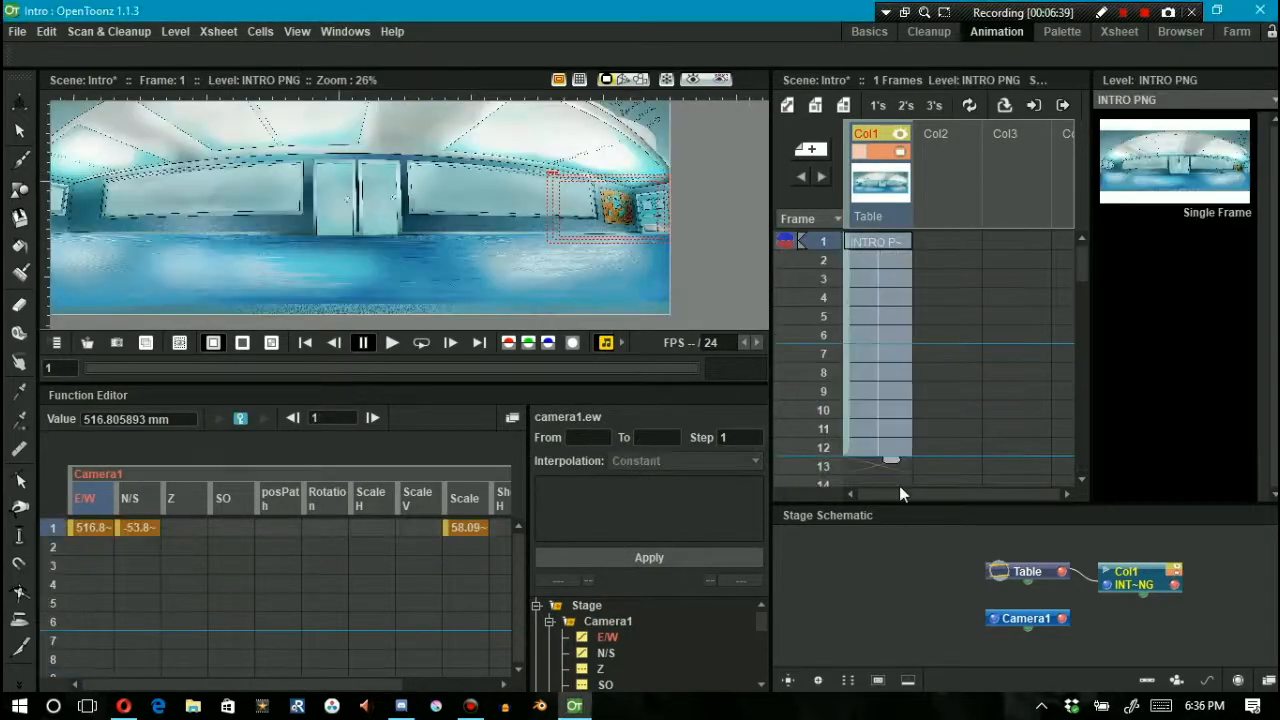
Step: Work out 24 × 60 in Calculator and extend the INTRO PNG exposure in Col1 to frame 1440
{"action": "left_click", "coordinate": [53, 706]}
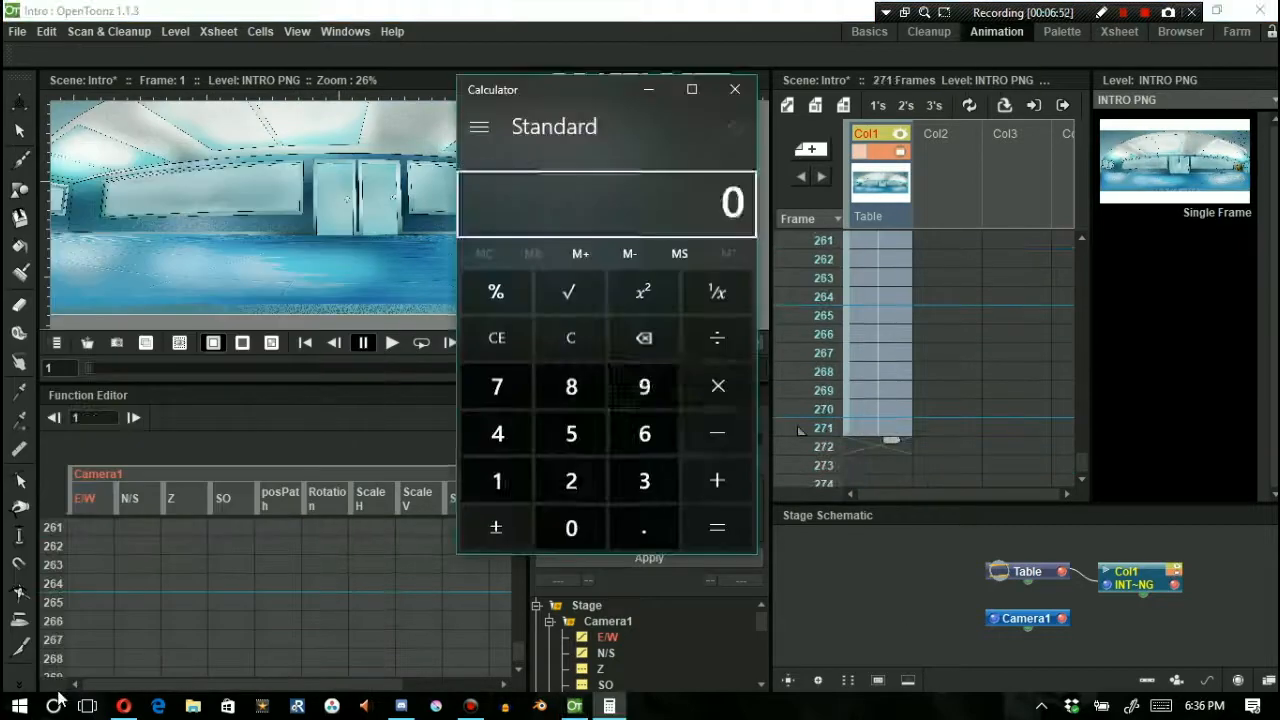
{"action": "type", "text": "24*60"}
{"action": "key", "text": "Return"}
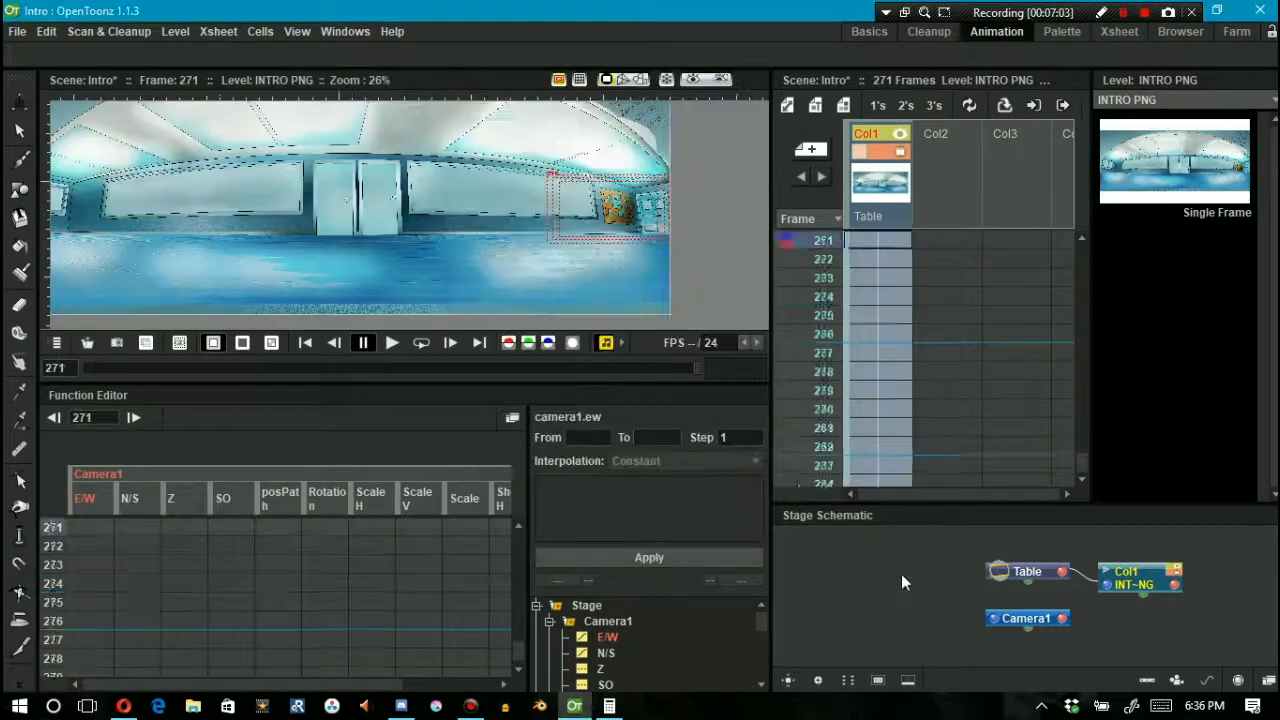
{"action": "mouse_move", "coordinate": [901, 574]}
{"action": "left_mouse_down"}
{"action": "mouse_move", "coordinate": [886, 418]}
{"action": "mouse_move", "coordinate": [886, 566]}
{"action": "left_mouse_up"}
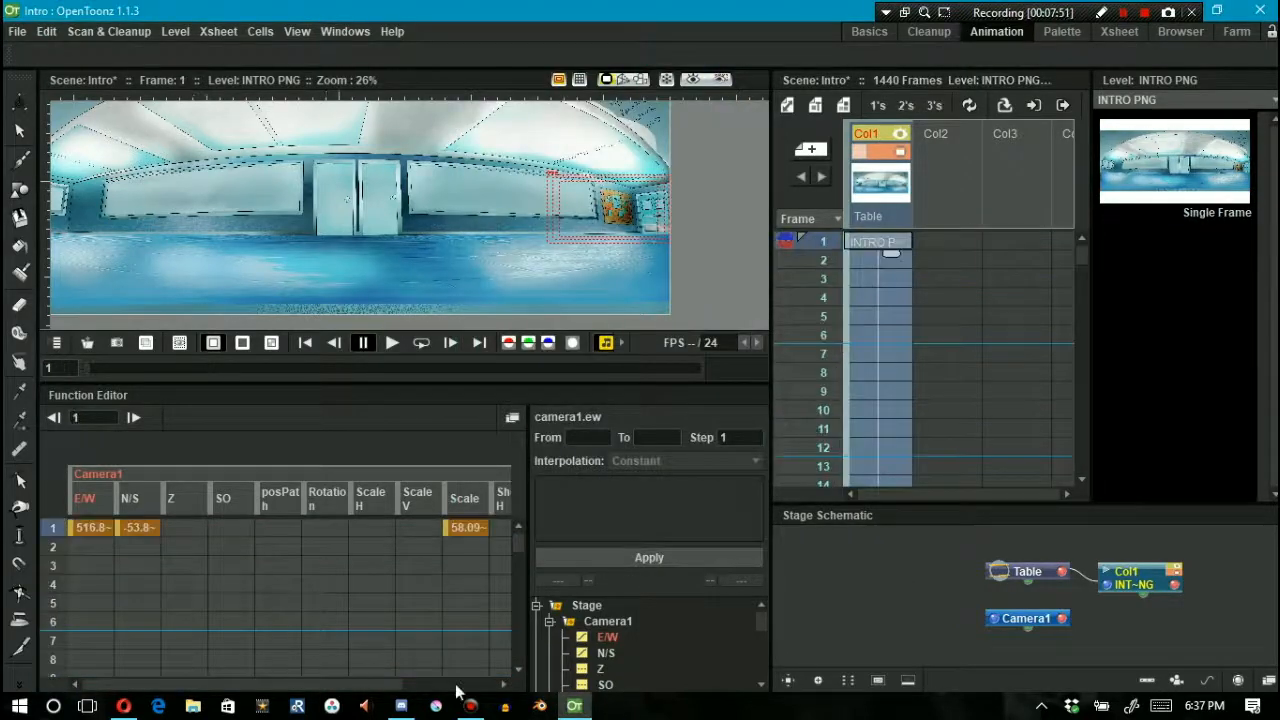
Step: Calculate 24 × 2 in Calculator and minimize it to return to the scene
{"action": "key", "text": "super"}
{"action": "type", "text": "calc"}
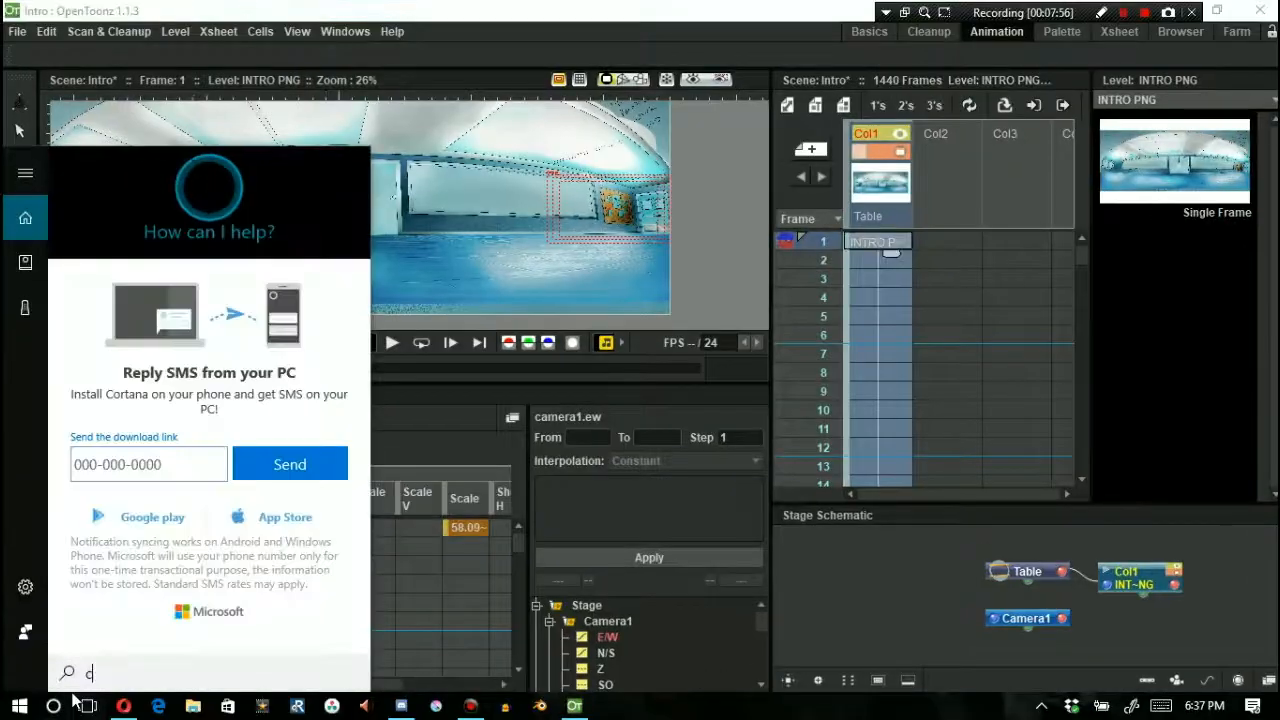
{"action": "key", "text": "Return"}
{"action": "type", "text": "24-"}
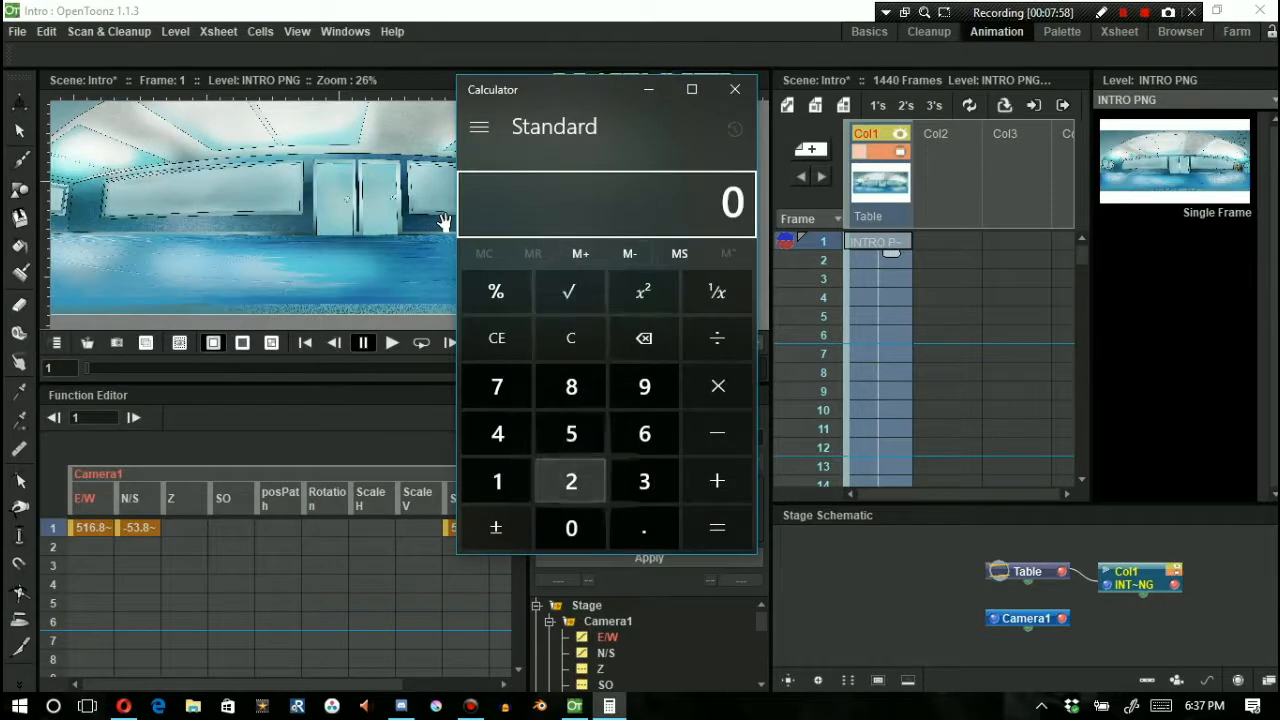
{"action": "type", "text": "*2="}
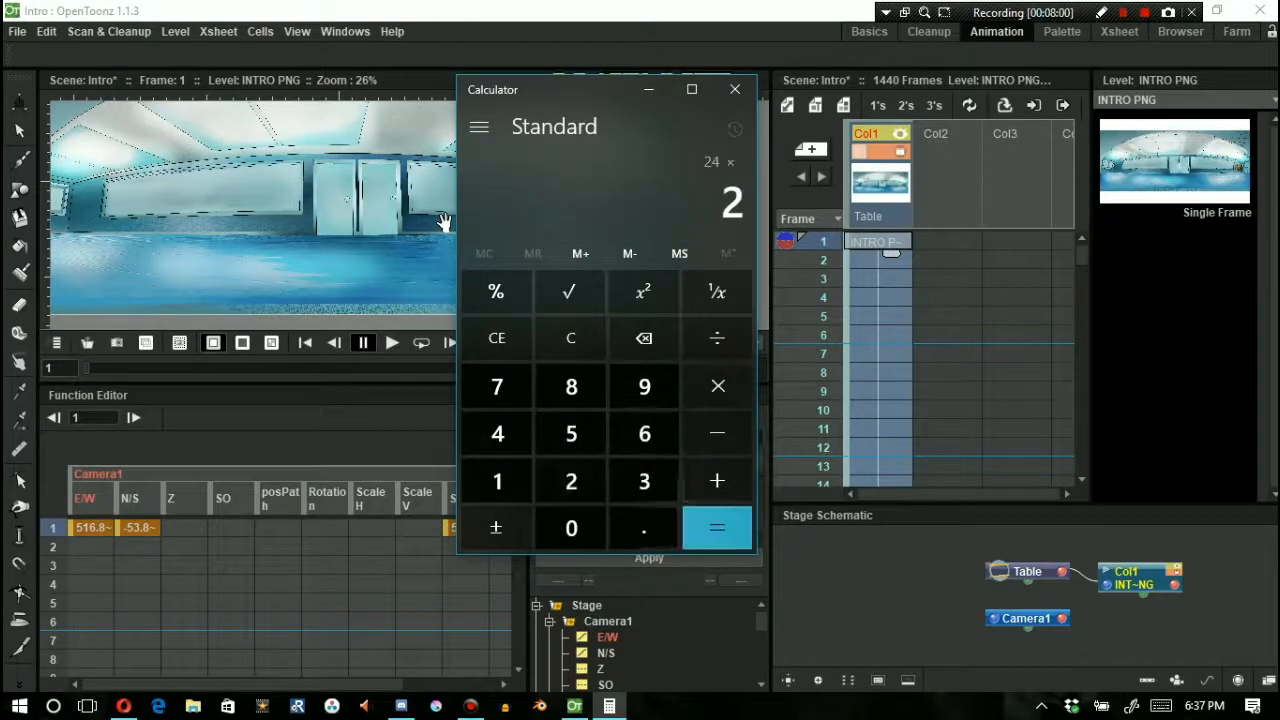
{"action": "left_click", "coordinate": [648, 89]}
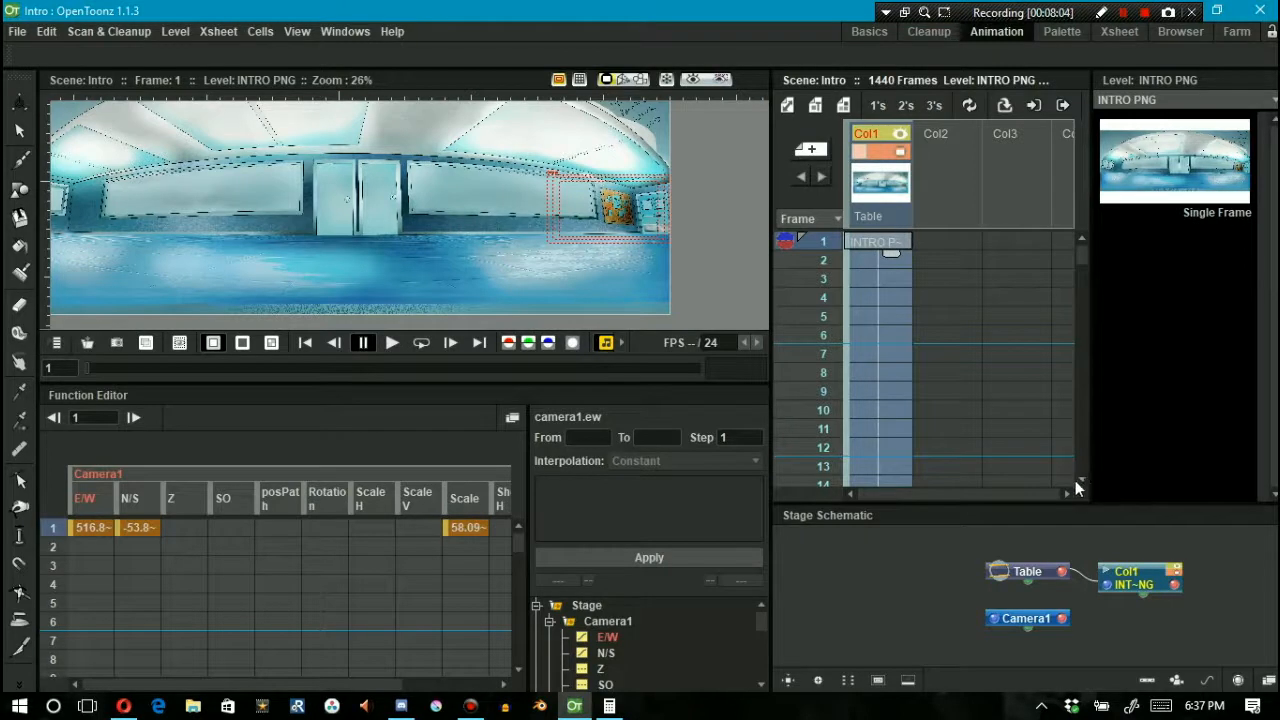
Step: Select Camera1's E/W cell on frame 48 and activate the Animate tool
{"action": "mouse_move", "coordinate": [1079, 259]}
{"action": "left_mouse_down"}
{"action": "mouse_move", "coordinate": [1078, 275]}
{"action": "mouse_move", "coordinate": [1063, 260]}
{"action": "left_mouse_up"}
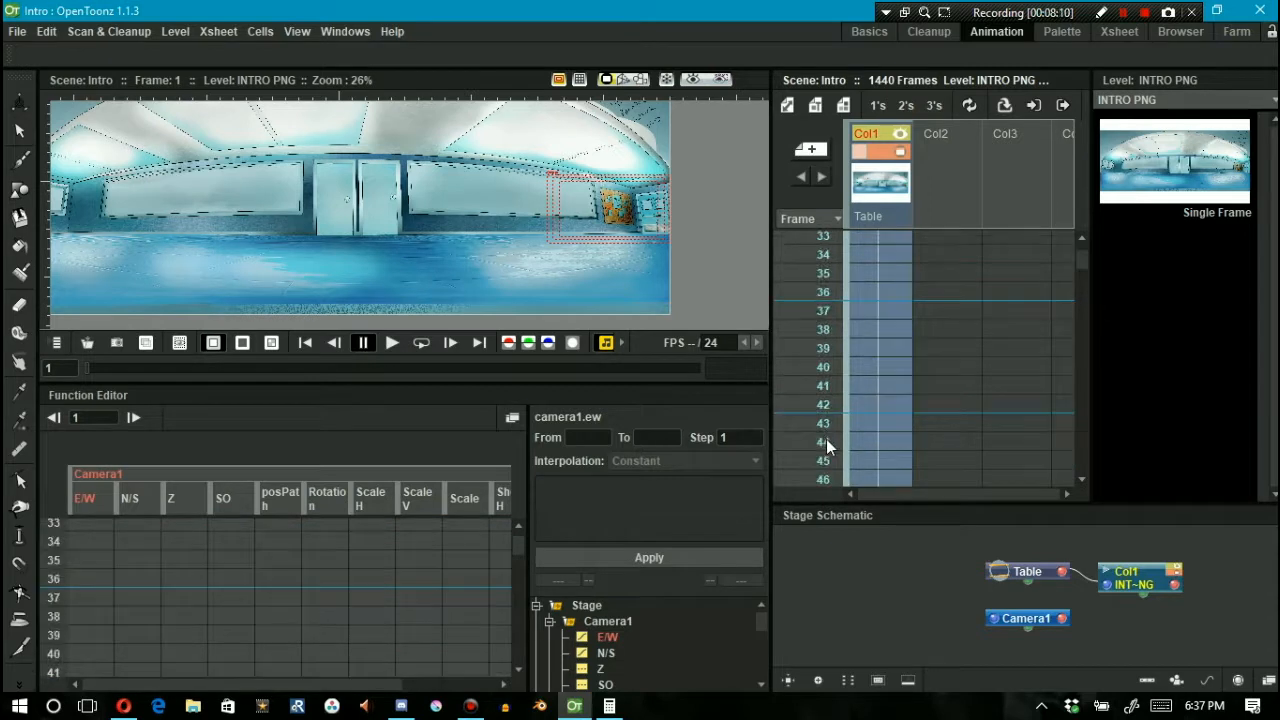
{"action": "left_click", "coordinate": [1082, 477]}
{"action": "left_click", "coordinate": [870, 442]}
{"action": "left_click", "coordinate": [867, 477]}
{"action": "key", "text": "Down"}
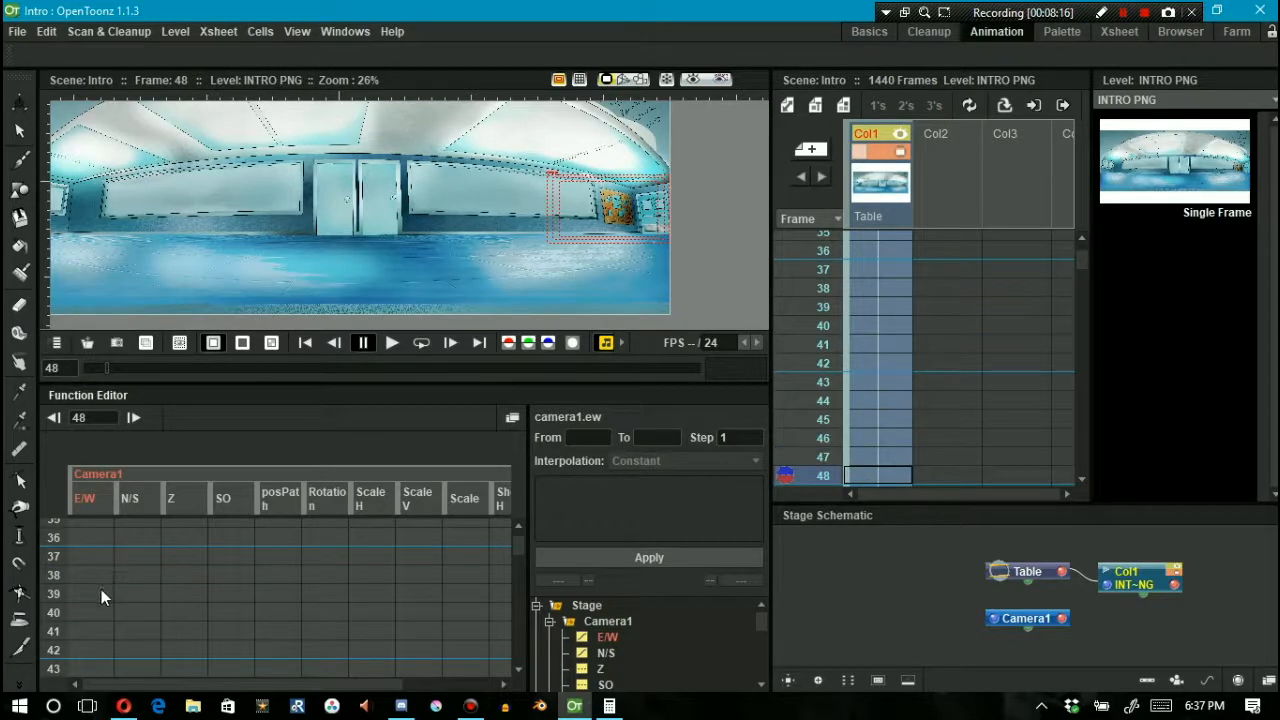
{"action": "left_click", "coordinate": [518, 671]}
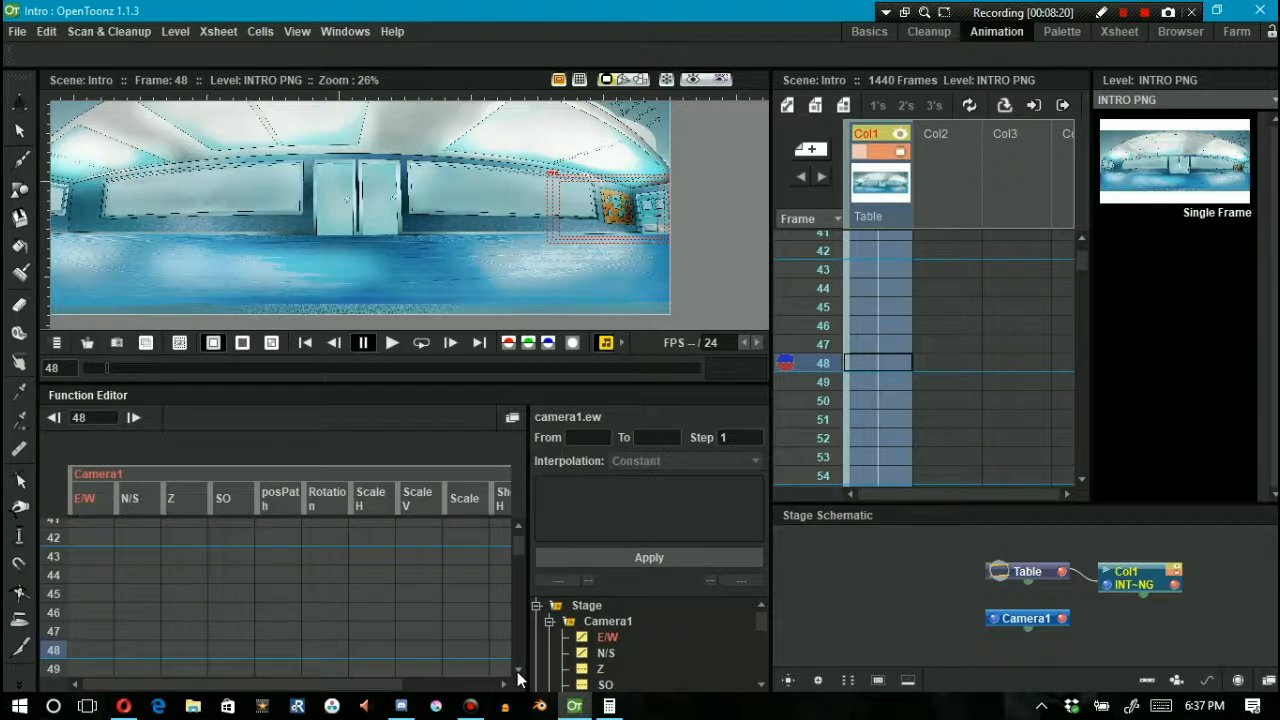
{"action": "left_click", "coordinate": [517, 672]}
{"action": "left_click", "coordinate": [85, 630]}
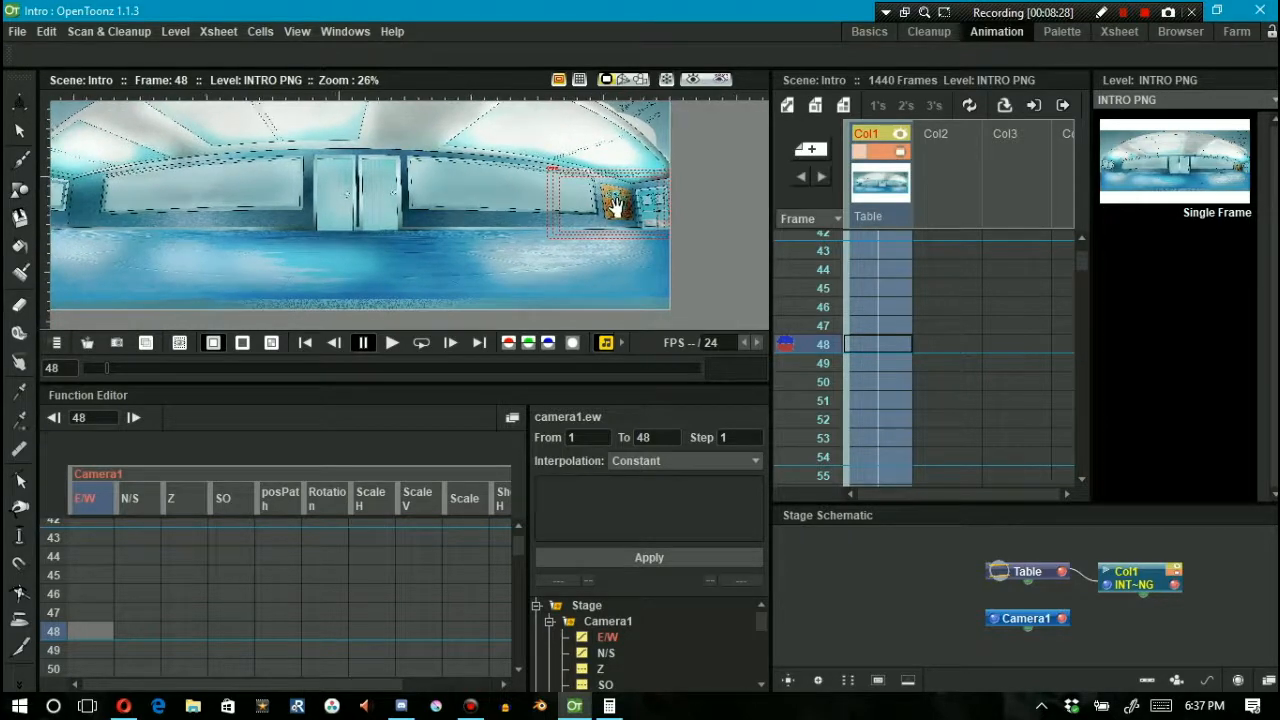
{"action": "key", "text": "a"}
{"action": "left_click_drag", "start_coordinate": [650, 186], "coordinate": [690, 200]}
{"action": "key", "text": "ctrl+z"}
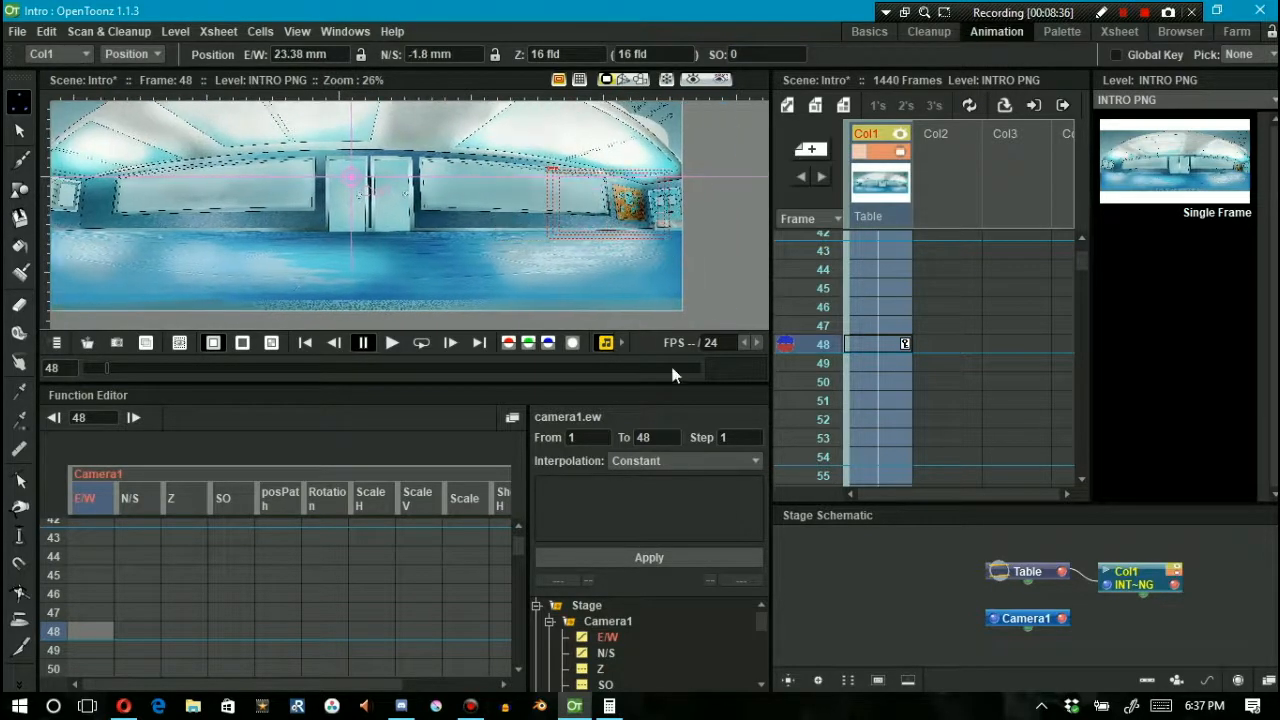
{"action": "key", "text": "ctrl+z"}
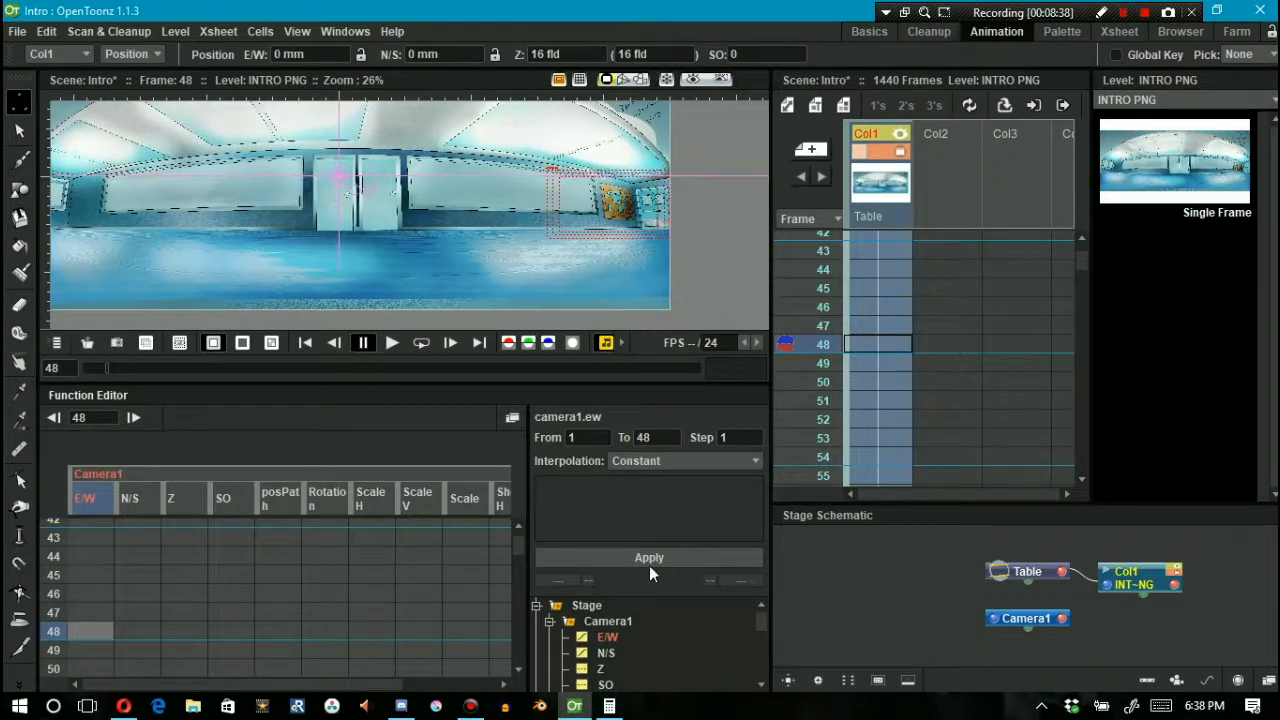
Step: On frame 48, move Camera1 to about E/W 340.56 mm, N/S -86.19 mm and scale it up to about 143.07%
{"action": "left_click", "coordinate": [603, 622]}
{"action": "left_click_drag", "start_coordinate": [600, 197], "coordinate": [508, 219]}
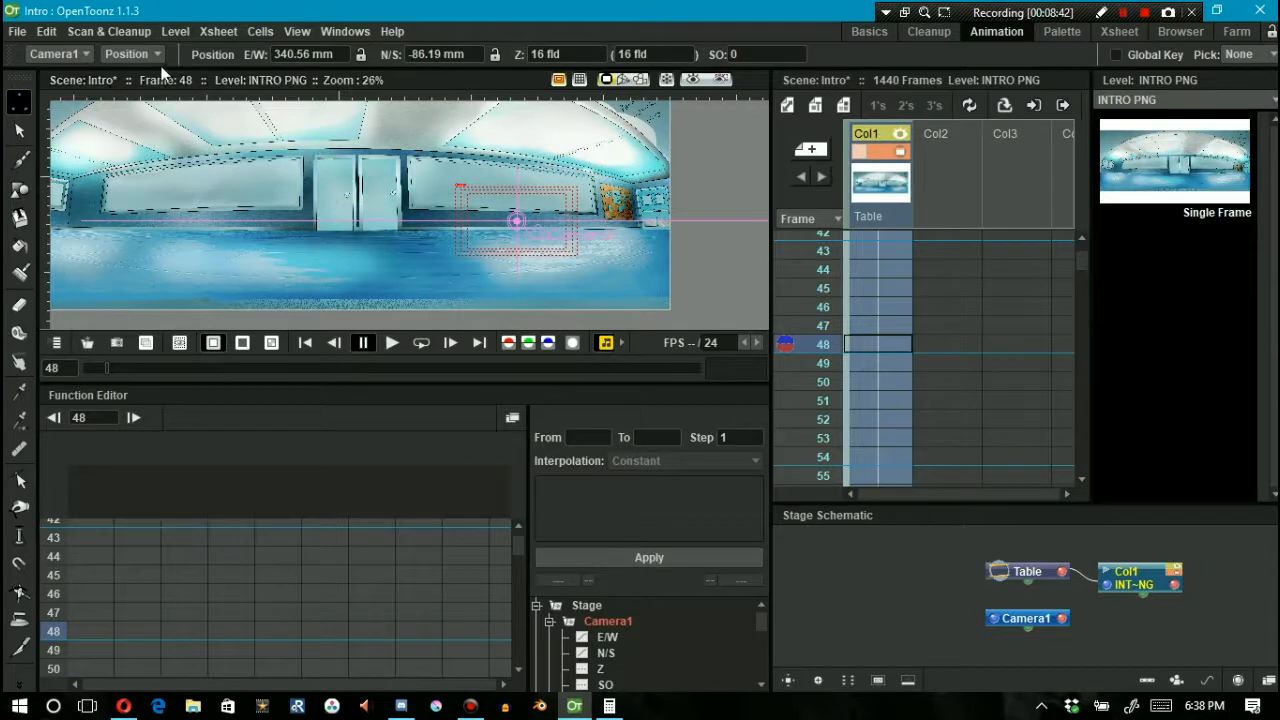
{"action": "left_click", "coordinate": [130, 54]}
{"action": "left_click", "coordinate": [118, 99]}
{"action": "left_click_drag", "start_coordinate": [505, 210], "coordinate": [550, 146]}
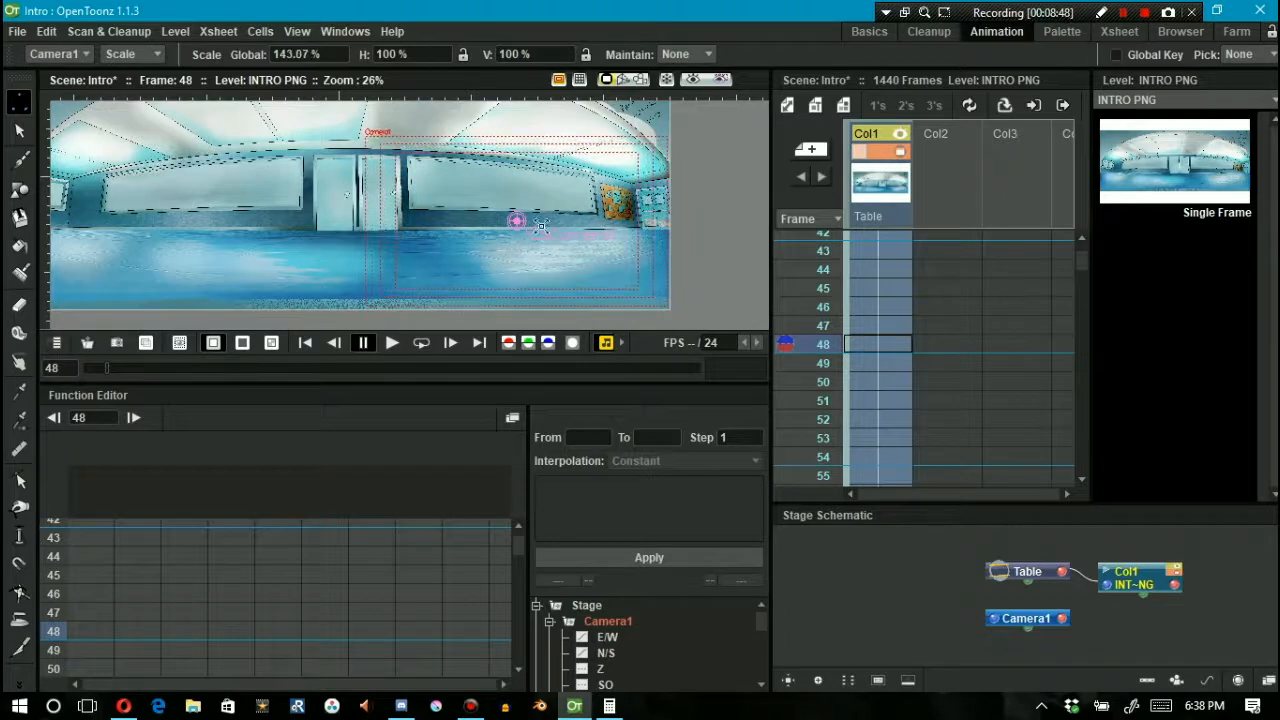
Step: Reposition Camera1 on frame 48 to about E/W 344.16 mm and N/S -57.42 mm
{"action": "left_click", "coordinate": [143, 58]}
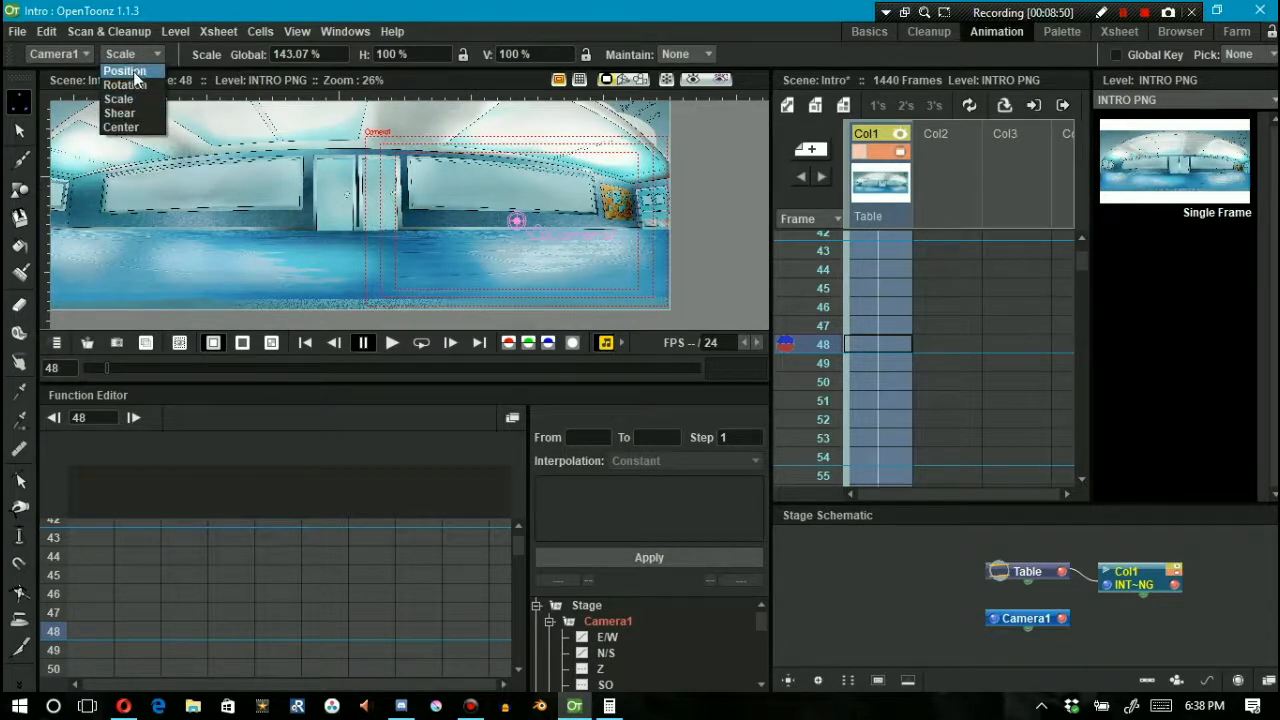
{"action": "left_click", "coordinate": [135, 76]}
{"action": "left_click_drag", "start_coordinate": [432, 209], "coordinate": [439, 191]}
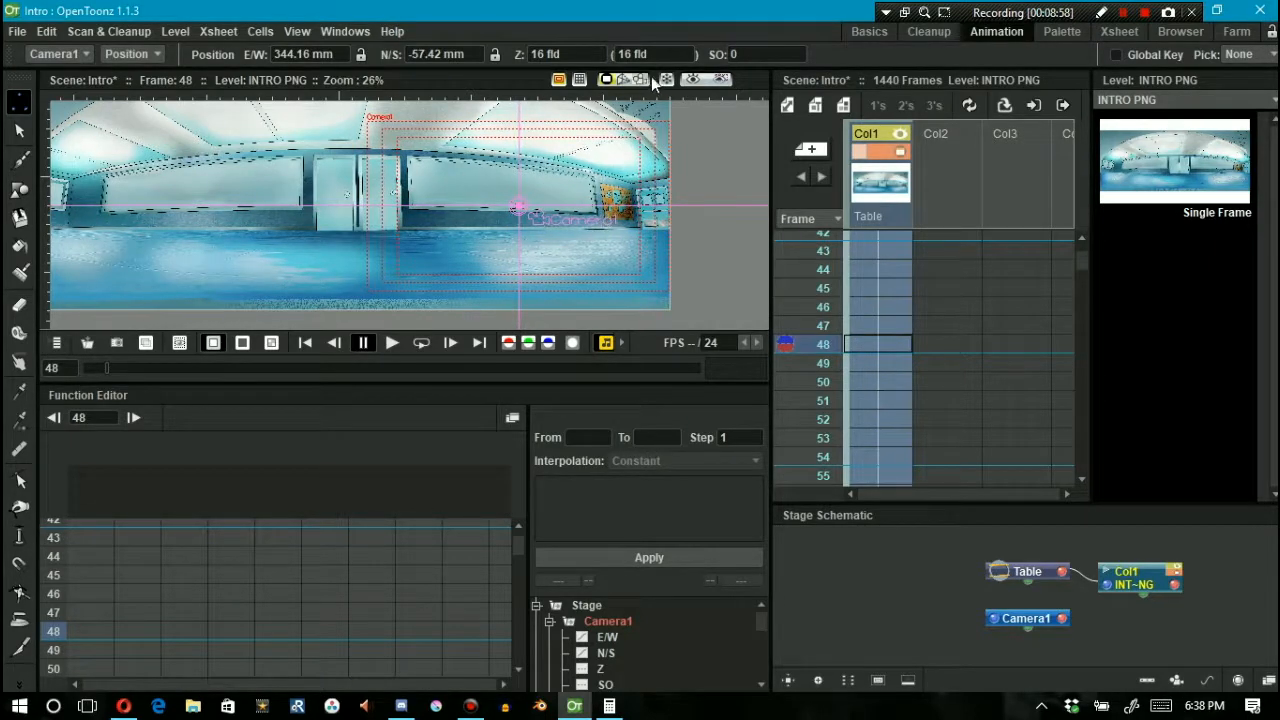
Step: Preview the Camera1 move by playing the animation from frame 1, and stop the playback
{"action": "left_click", "coordinate": [690, 80]}
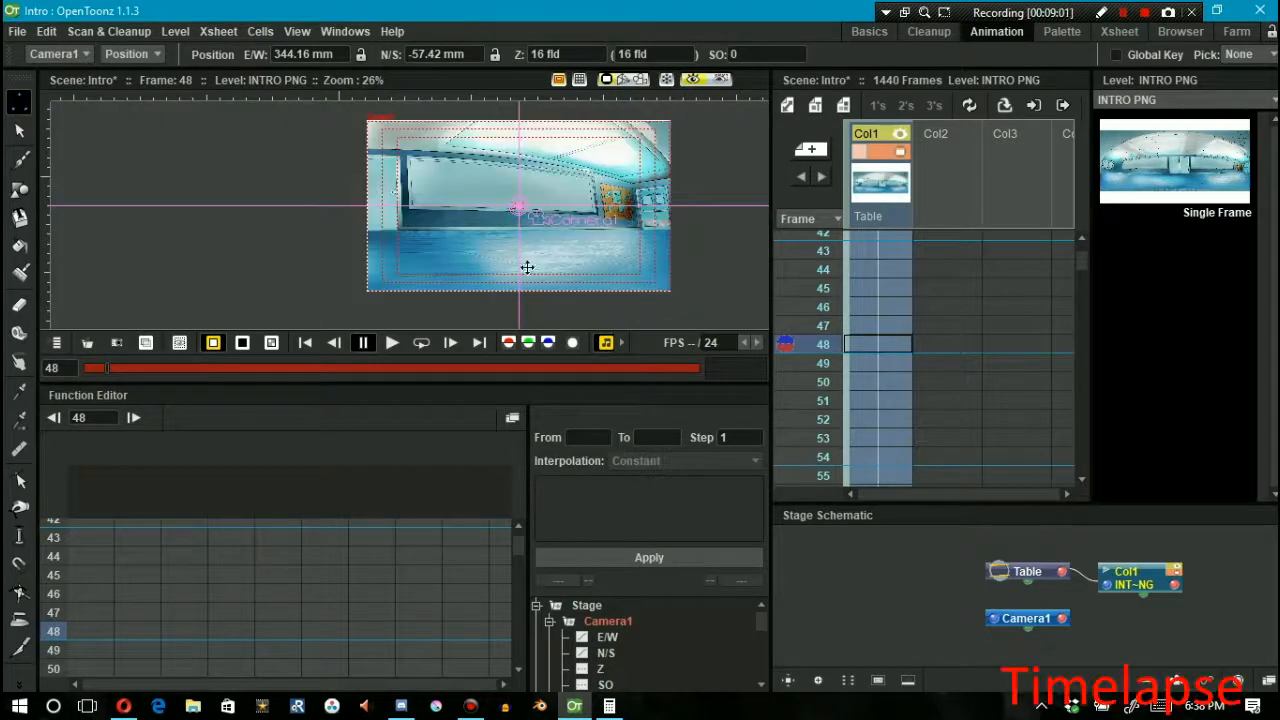
{"action": "left_click_drag", "start_coordinate": [107, 370], "coordinate": [88, 370]}
{"action": "scroll", "coordinate": [600, 203], "scroll_direction": "down", "scroll_amount": 6}
{"action": "left_click_drag", "start_coordinate": [625, 208], "coordinate": [490, 222]}
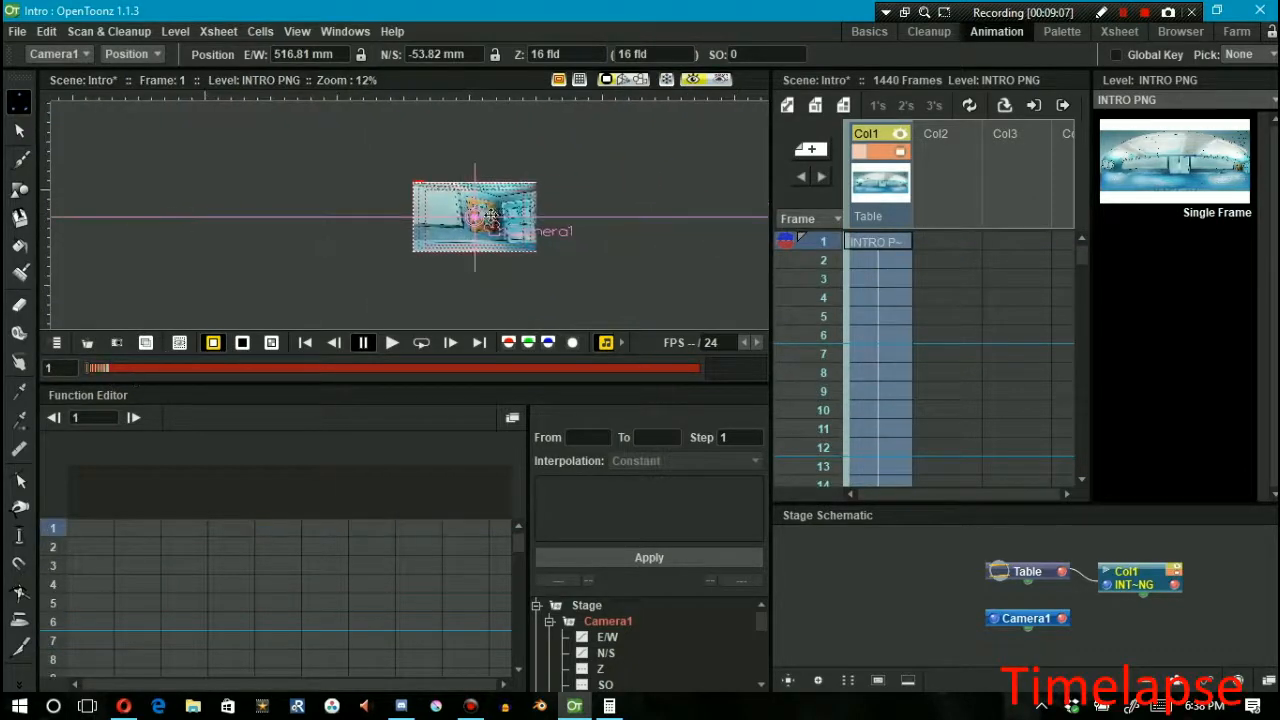
{"action": "key", "text": "shift+space"}
{"action": "scroll", "coordinate": [510, 205], "scroll_direction": "up", "scroll_amount": 3}
{"action": "left_click", "coordinate": [391, 342]}
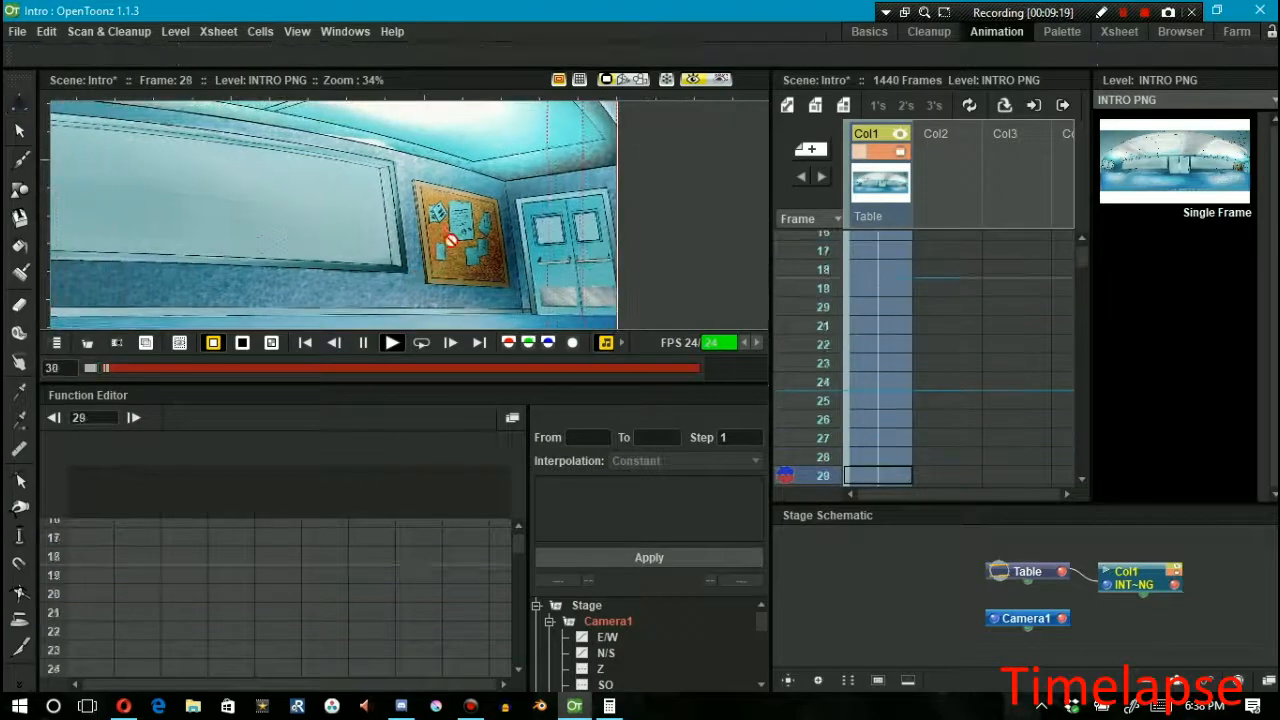
{"action": "scroll", "coordinate": [380, 300], "scroll_direction": "down", "scroll_amount": 3}
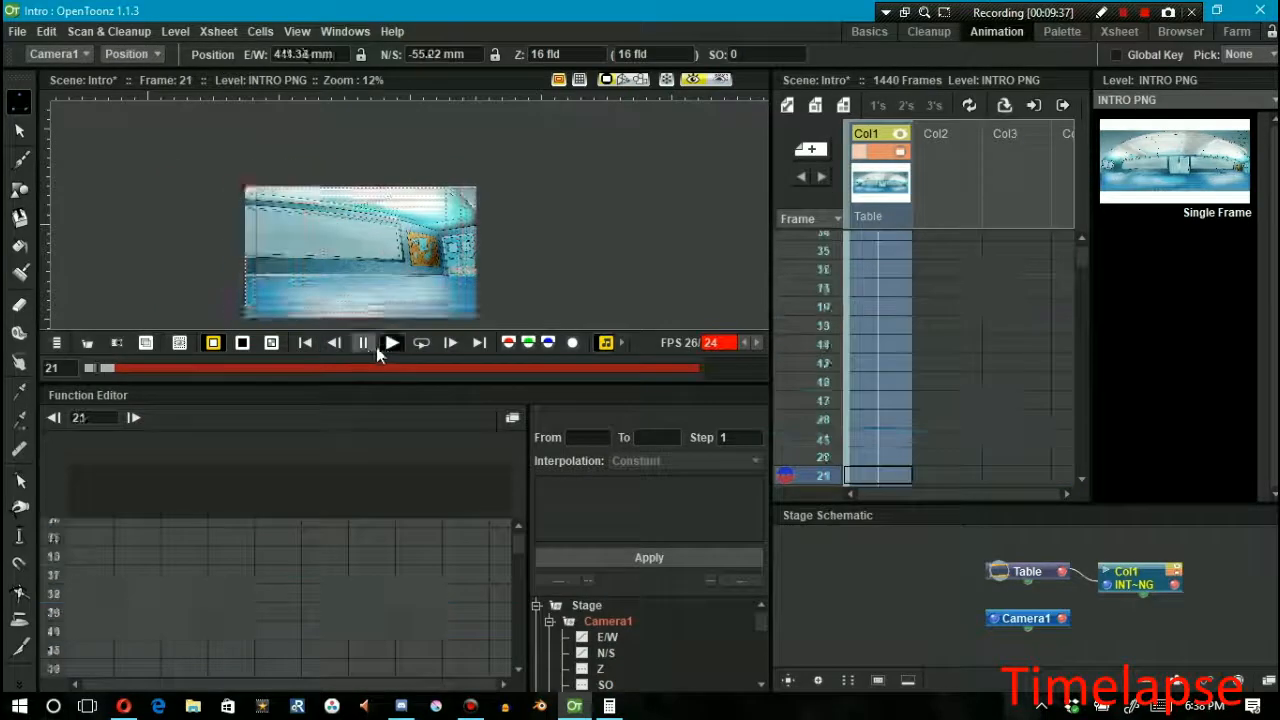
{"action": "left_click", "coordinate": [362, 343]}
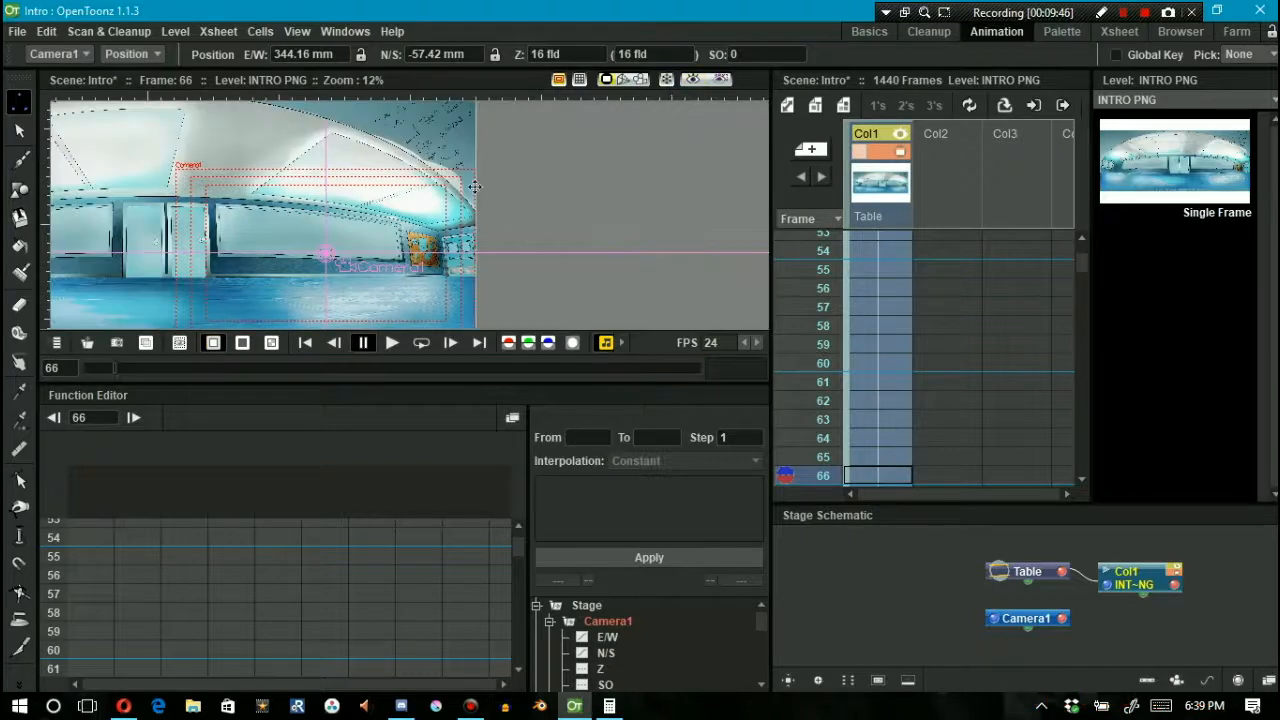
Step: Display Camera1's channels in the Function Editor and locate its keyframes on frame 48
{"action": "key", "text": "space"}
{"action": "left_click_drag", "start_coordinate": [293, 227], "coordinate": [535, 207]}
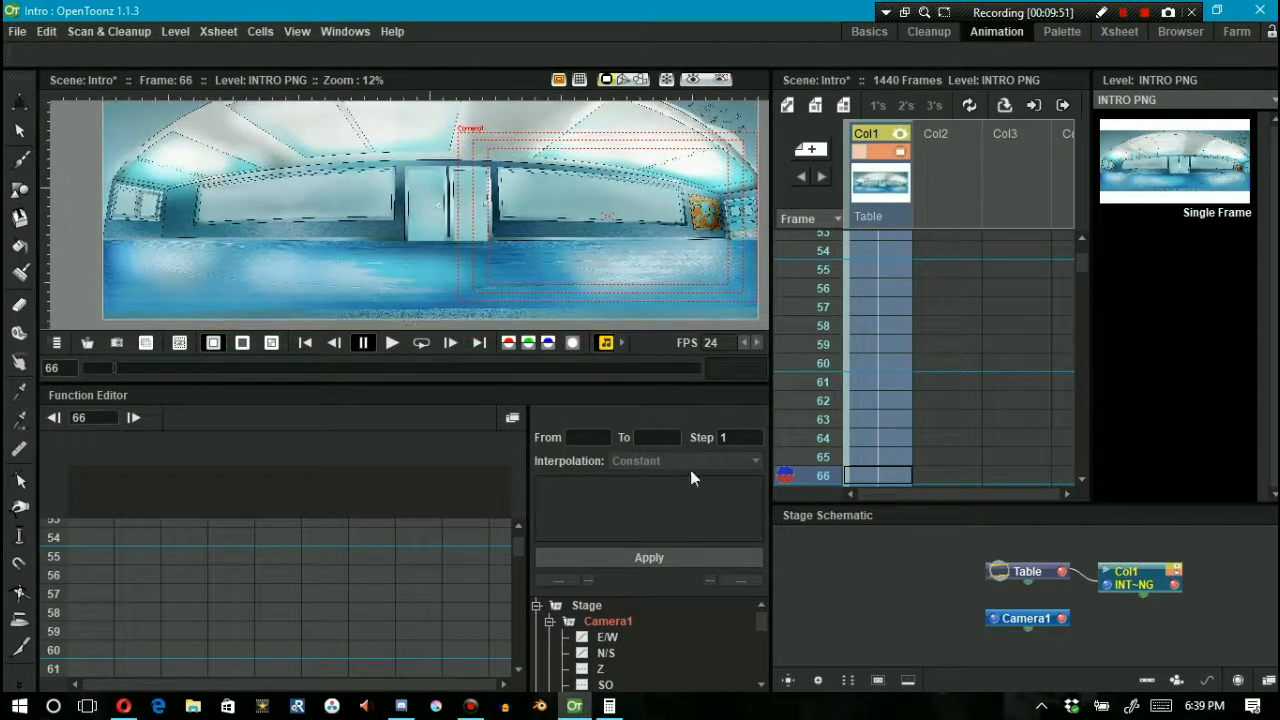
{"action": "left_click", "coordinate": [602, 622]}
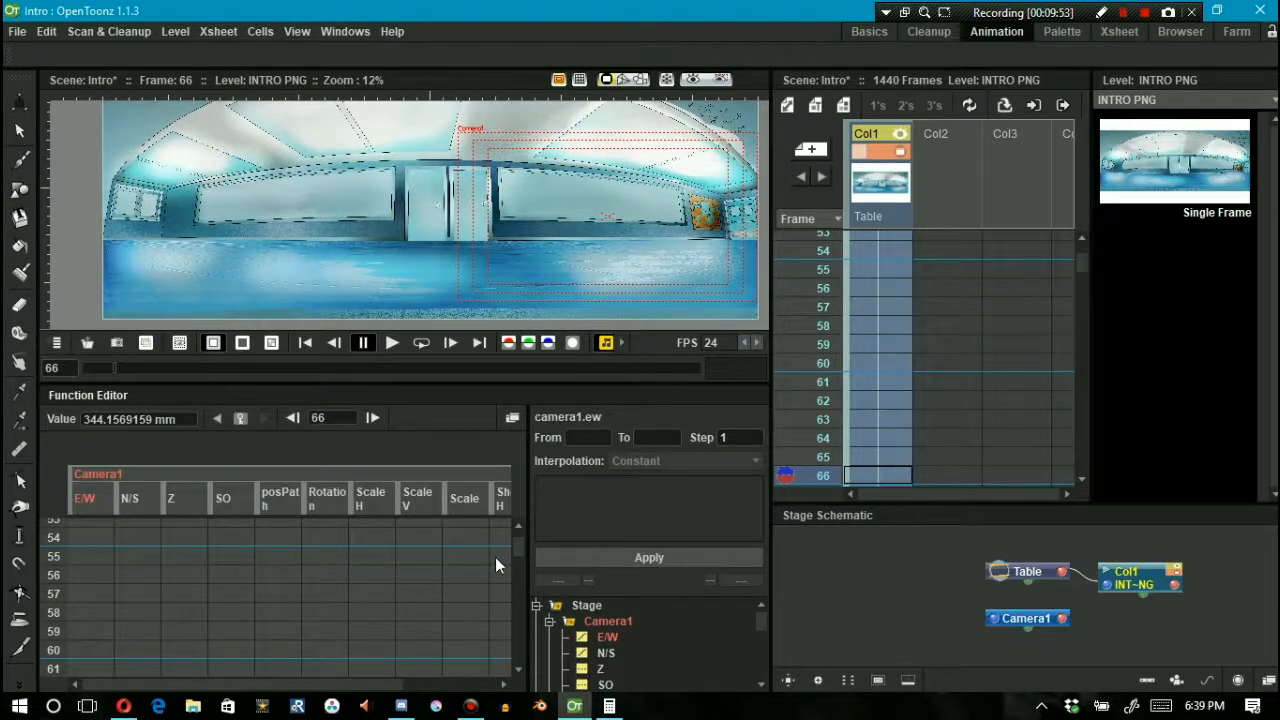
{"action": "left_click_drag", "start_coordinate": [519, 550], "coordinate": [520, 571]}
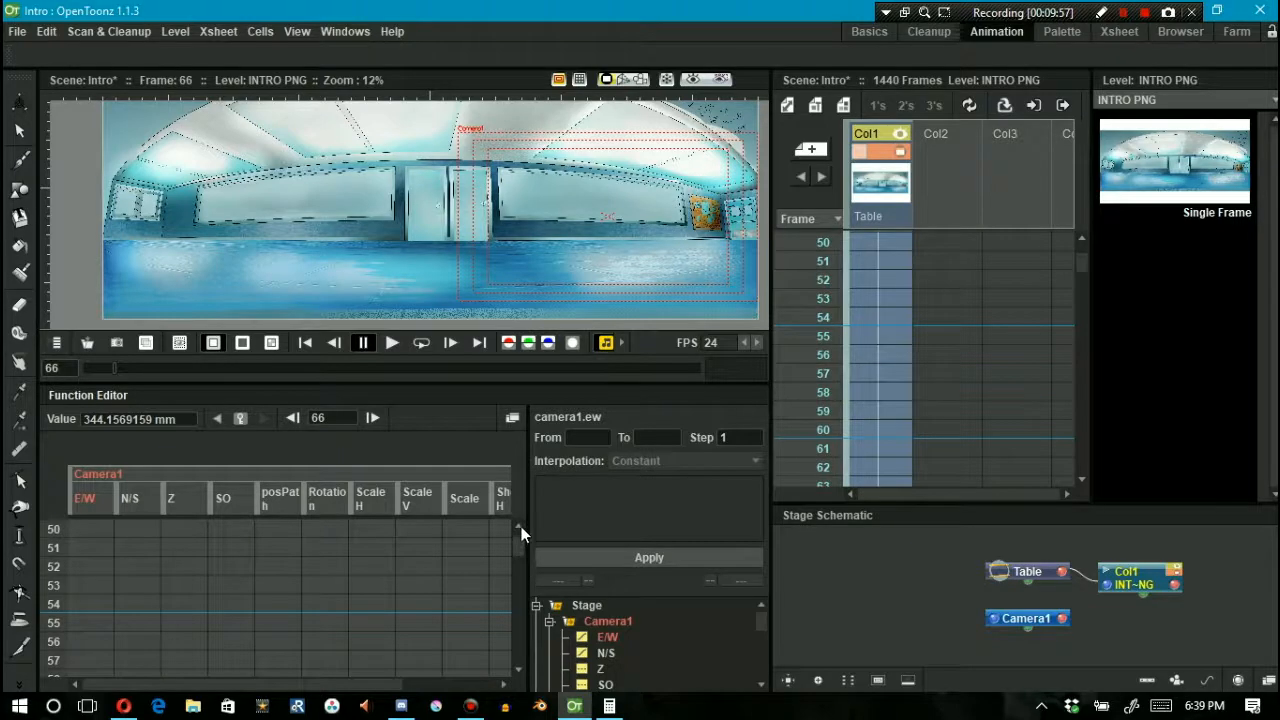
{"action": "left_click", "coordinate": [519, 528]}
{"action": "left_click", "coordinate": [517, 531]}
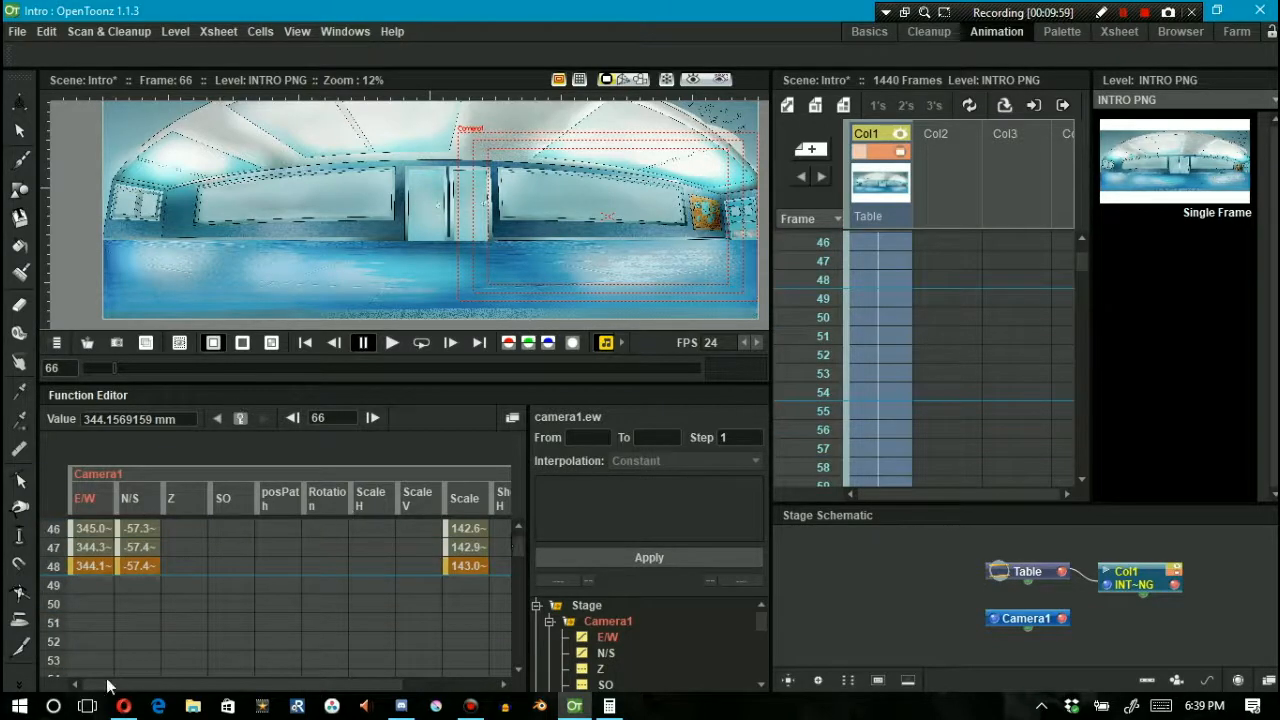
Step: Switch to Calculator and add 24 twice to 48 to work out the next keyframe
{"action": "left_click", "coordinate": [54, 707]}
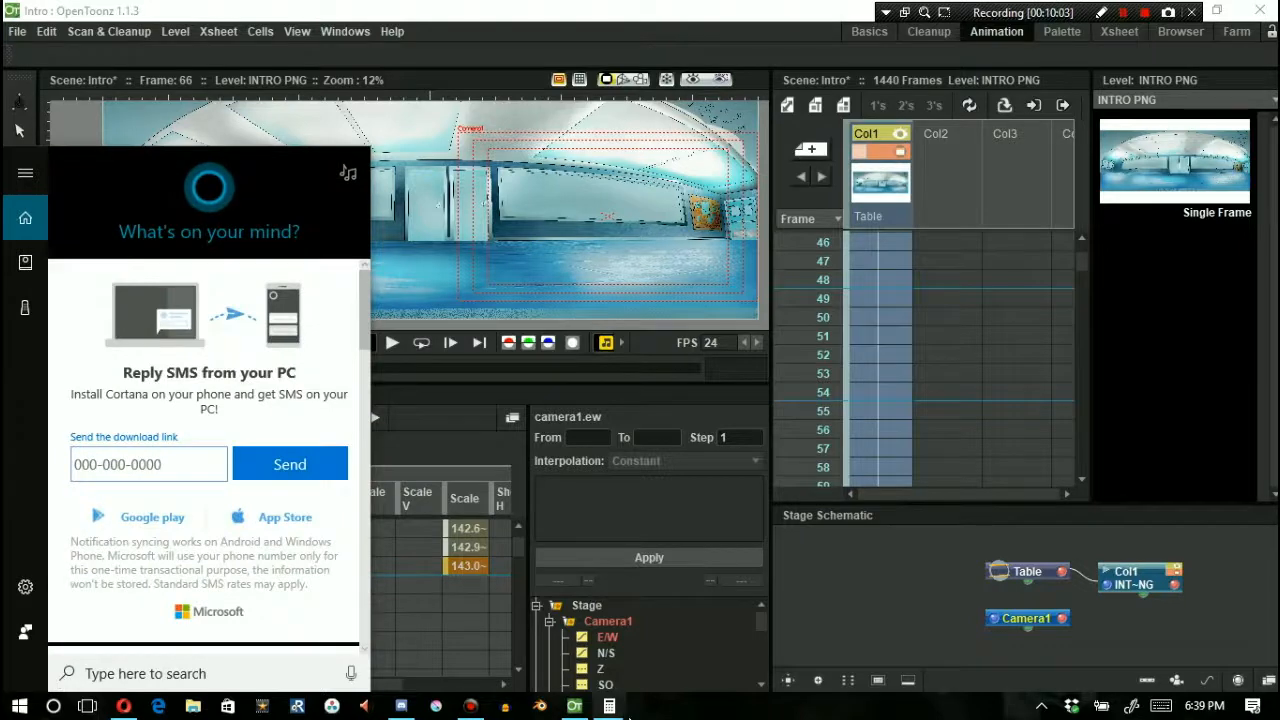
{"action": "left_click", "coordinate": [608, 706]}
{"action": "key", "text": "minus"}
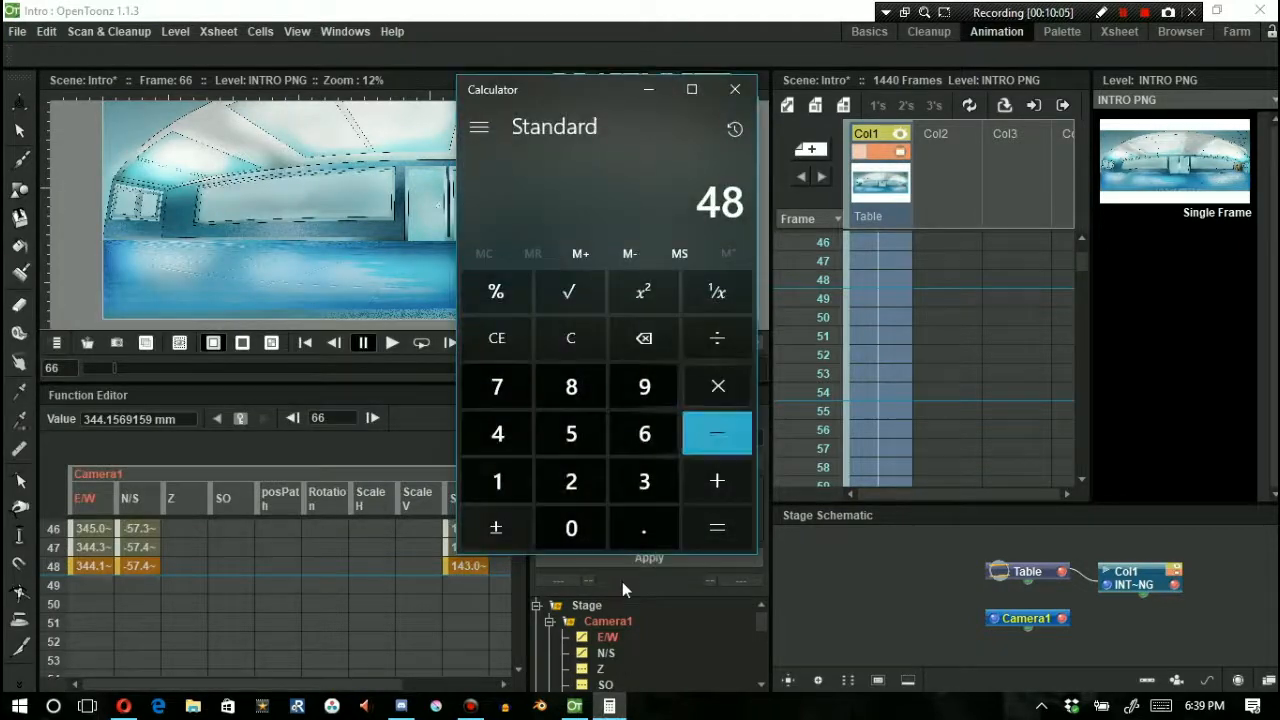
{"action": "key", "text": "plus"}
{"action": "type", "text": "24"}
{"action": "key", "text": "plus"}
{"action": "type", "text": "24"}
{"action": "key", "text": "Return"}
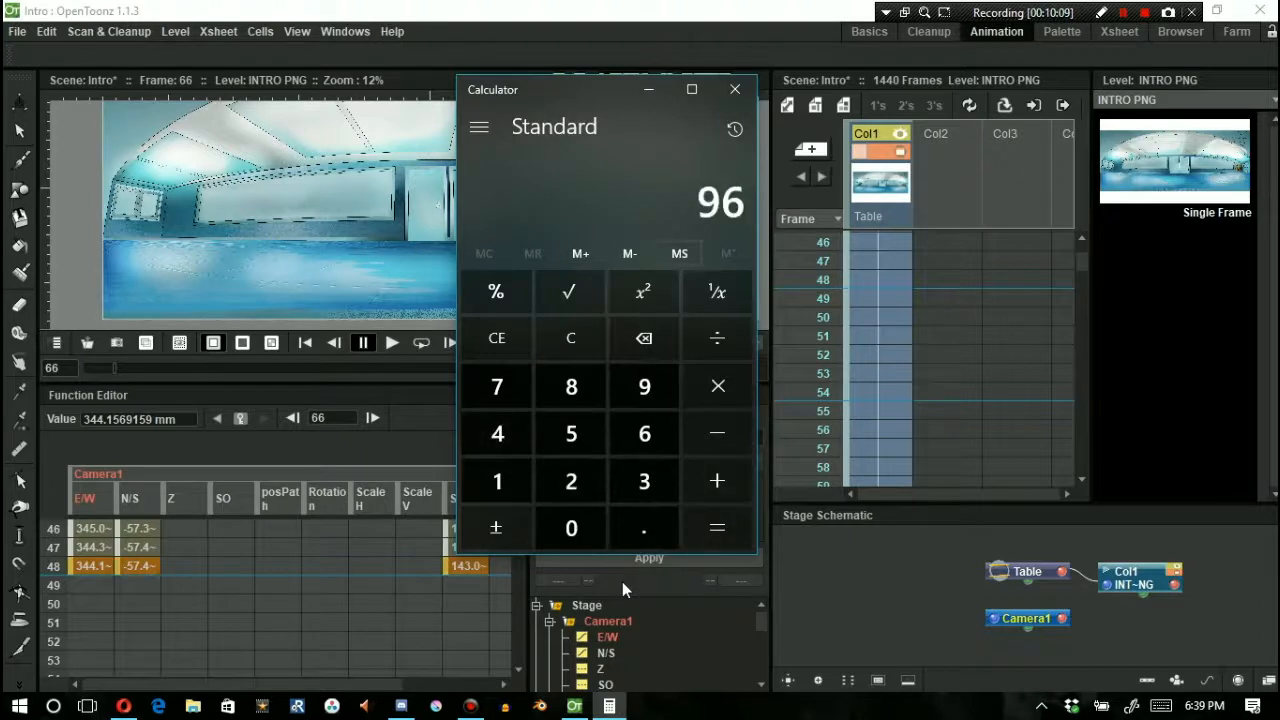
{"action": "left_click", "coordinate": [648, 89]}
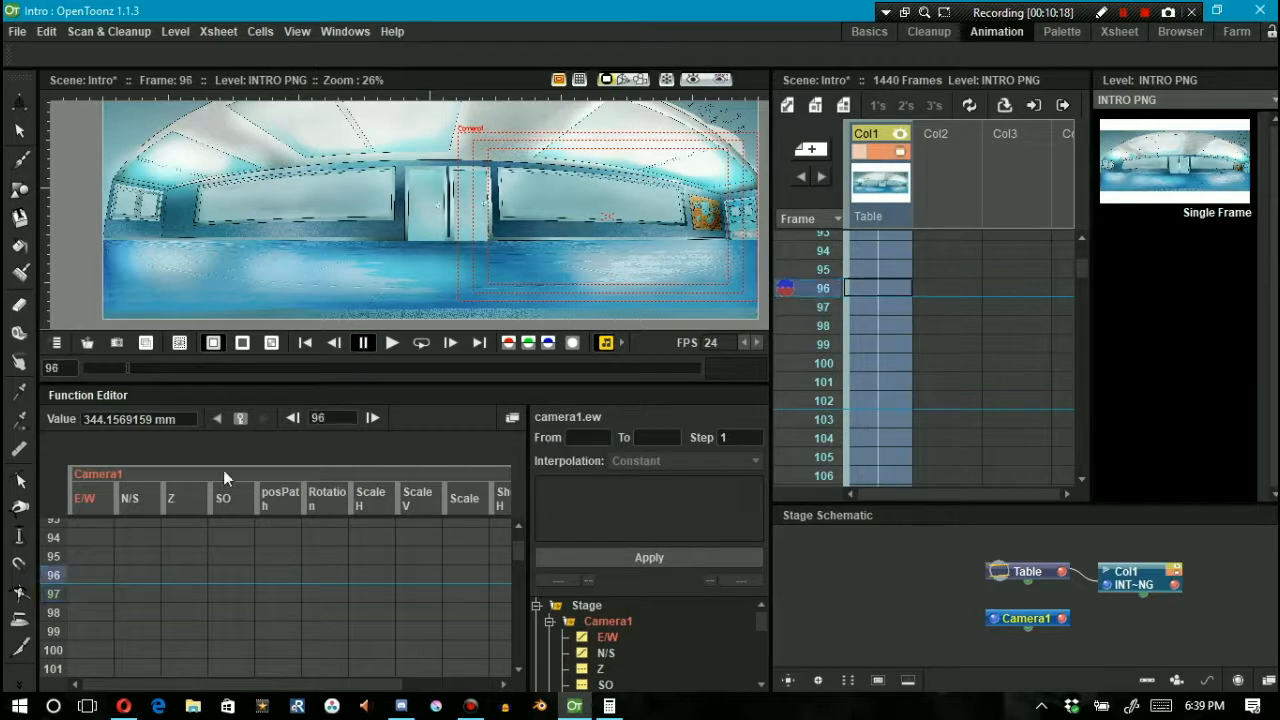
Step: On frame 96, move Camera1 to about E/W 2.65 mm, N/S -19.27 mm and scale it up to about 176.03%
{"action": "left_click", "coordinate": [93, 575]}
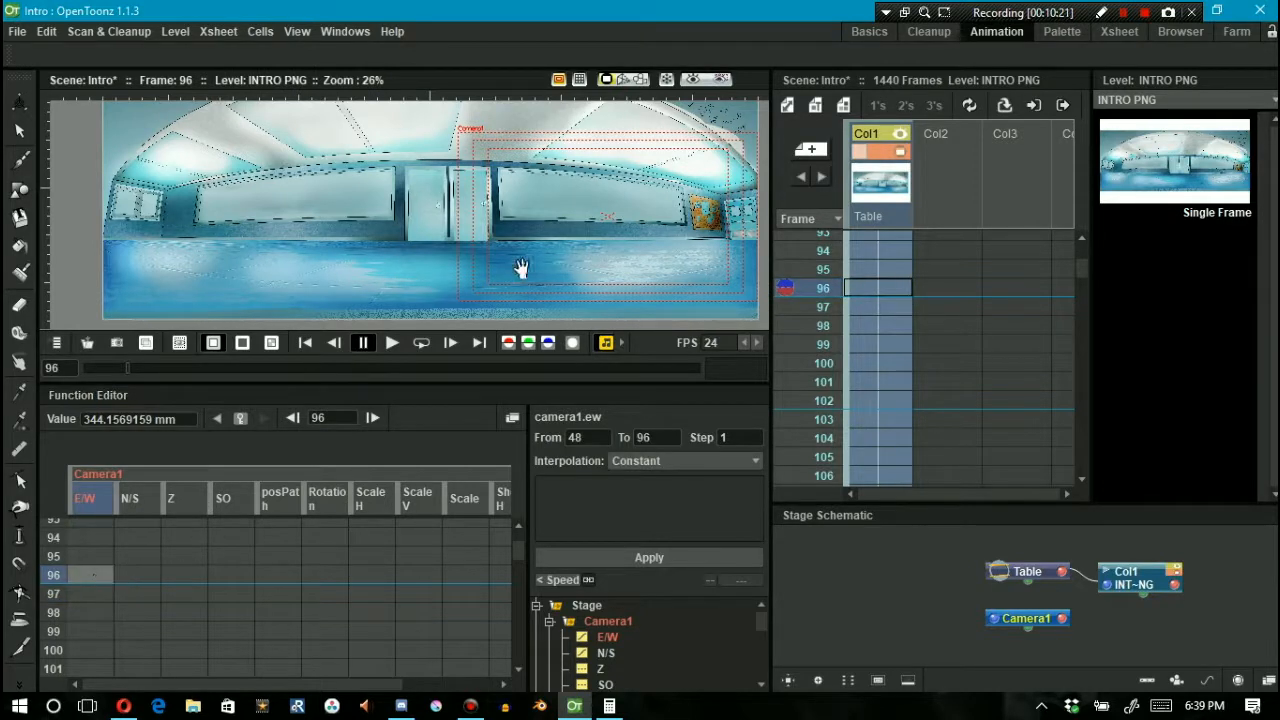
{"action": "left_click", "coordinate": [20, 105]}
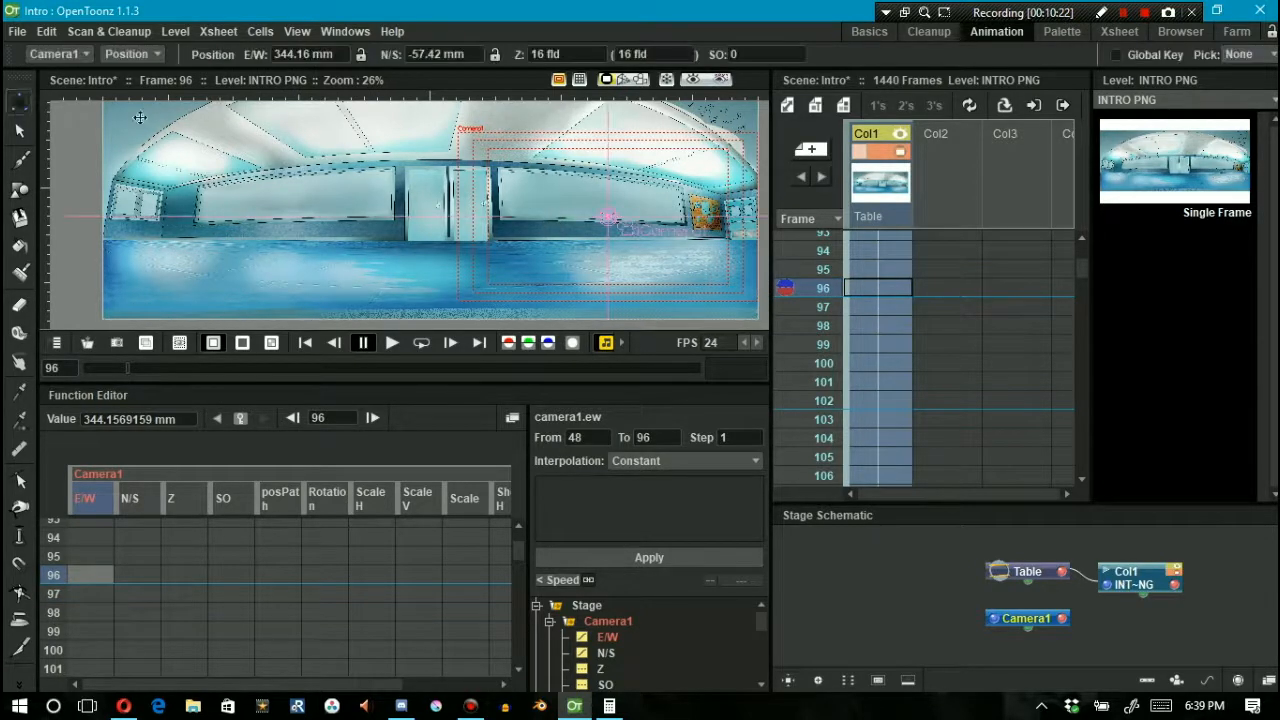
{"action": "left_click_drag", "start_coordinate": [586, 221], "coordinate": [388, 166]}
{"action": "left_click", "coordinate": [157, 60]}
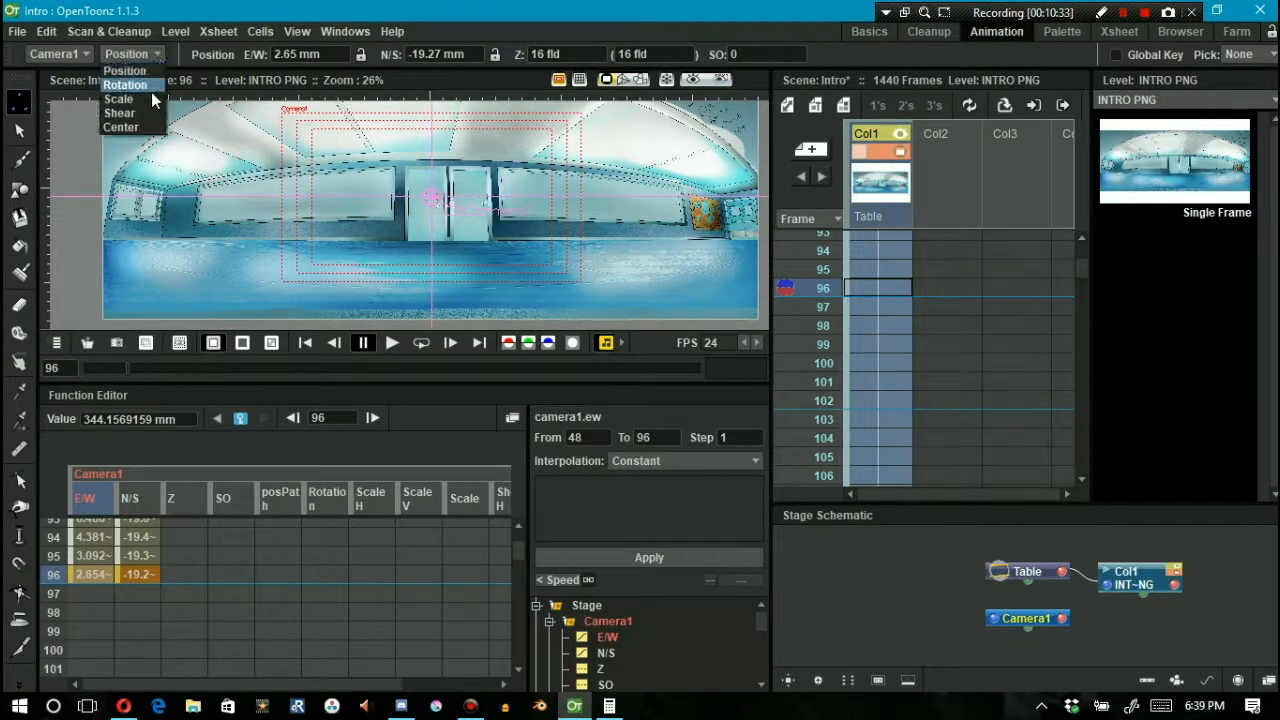
{"action": "left_click", "coordinate": [150, 94]}
{"action": "left_click_drag", "start_coordinate": [288, 143], "coordinate": [262, 134]}
{"action": "left_click_drag", "start_coordinate": [351, 228], "coordinate": [347, 229]}
Step: Reposition Camera1 on frame 96 to about E/W -64.56 mm and N/S -31.99 mm
{"action": "left_click", "coordinate": [147, 55]}
{"action": "left_click", "coordinate": [118, 74]}
{"action": "left_click_drag", "start_coordinate": [351, 196], "coordinate": [313, 203]}
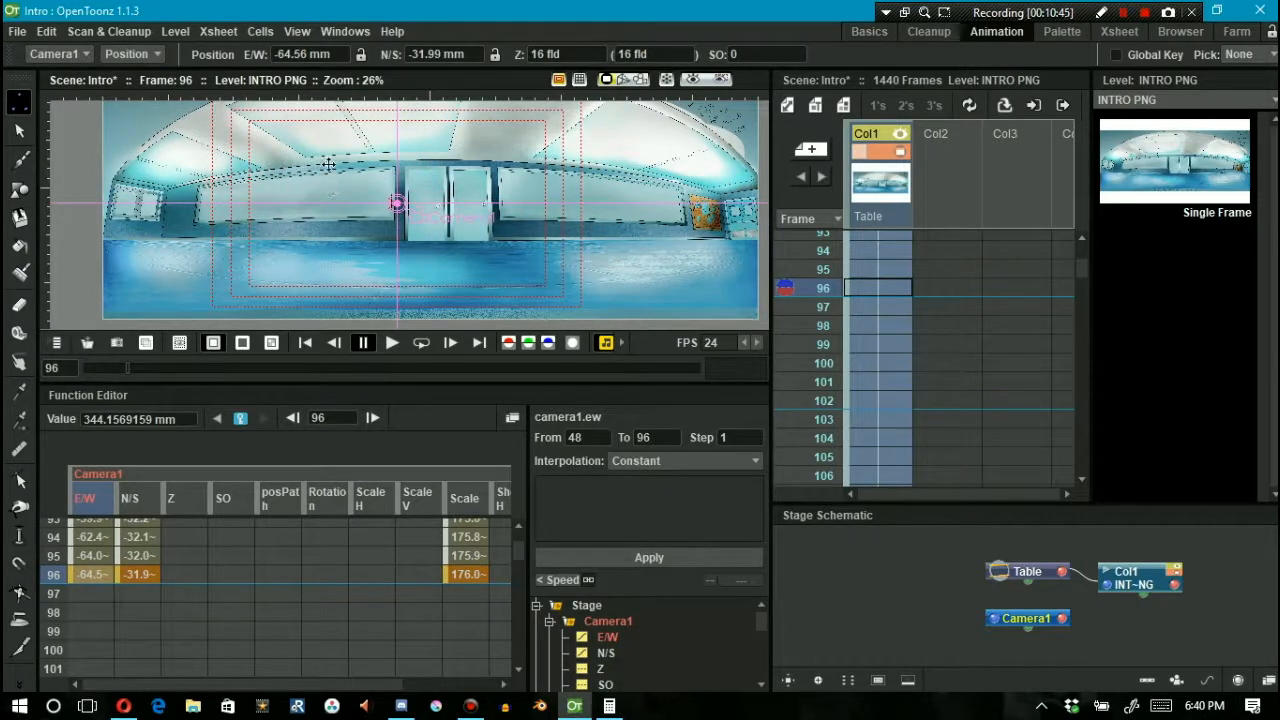
Step: Switch to Calculator and add 24 twice to 96 to get the following keyframe number
{"action": "left_click", "coordinate": [612, 706]}
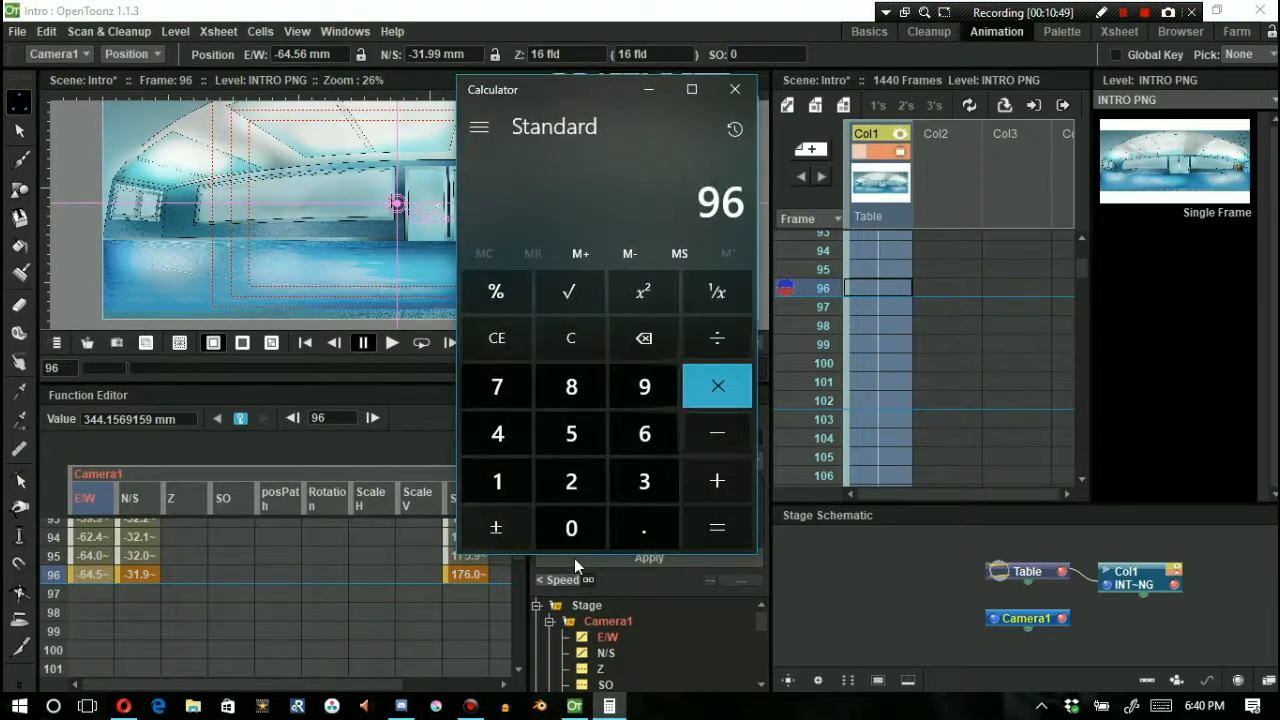
{"action": "type", "text": "+24"}
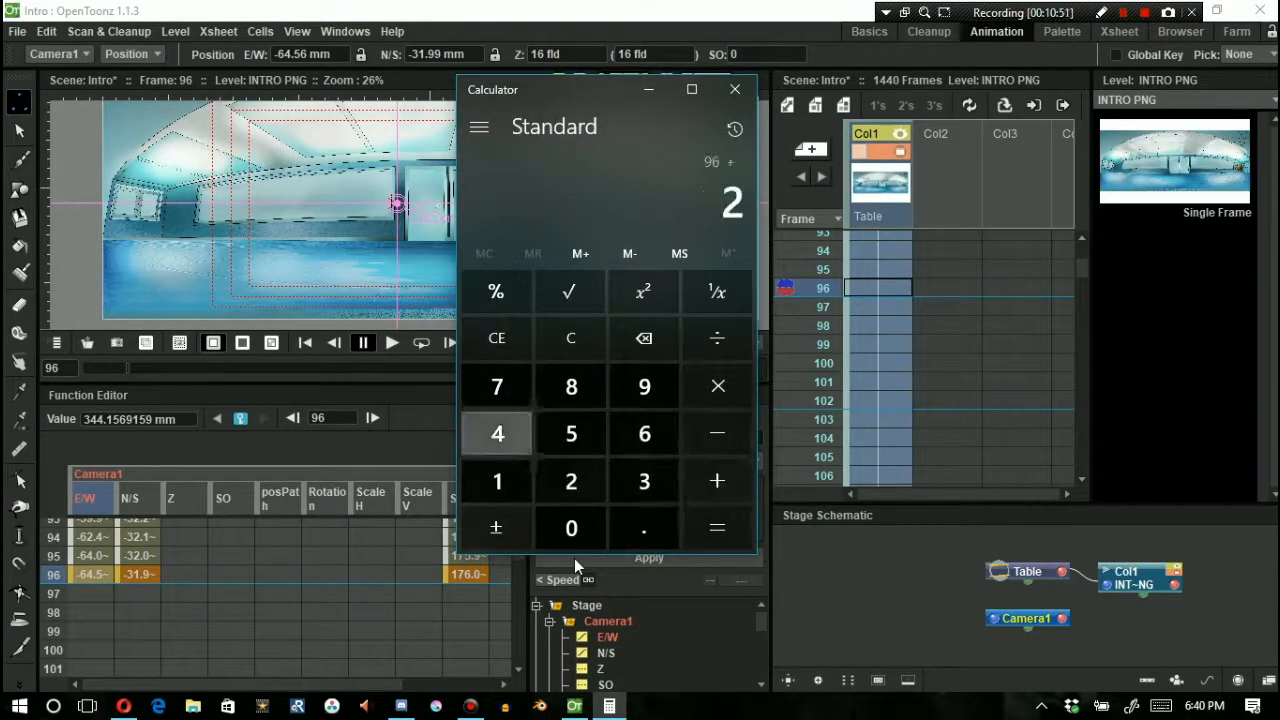
{"action": "type", "text": "+24"}
{"action": "key", "text": "Return"}
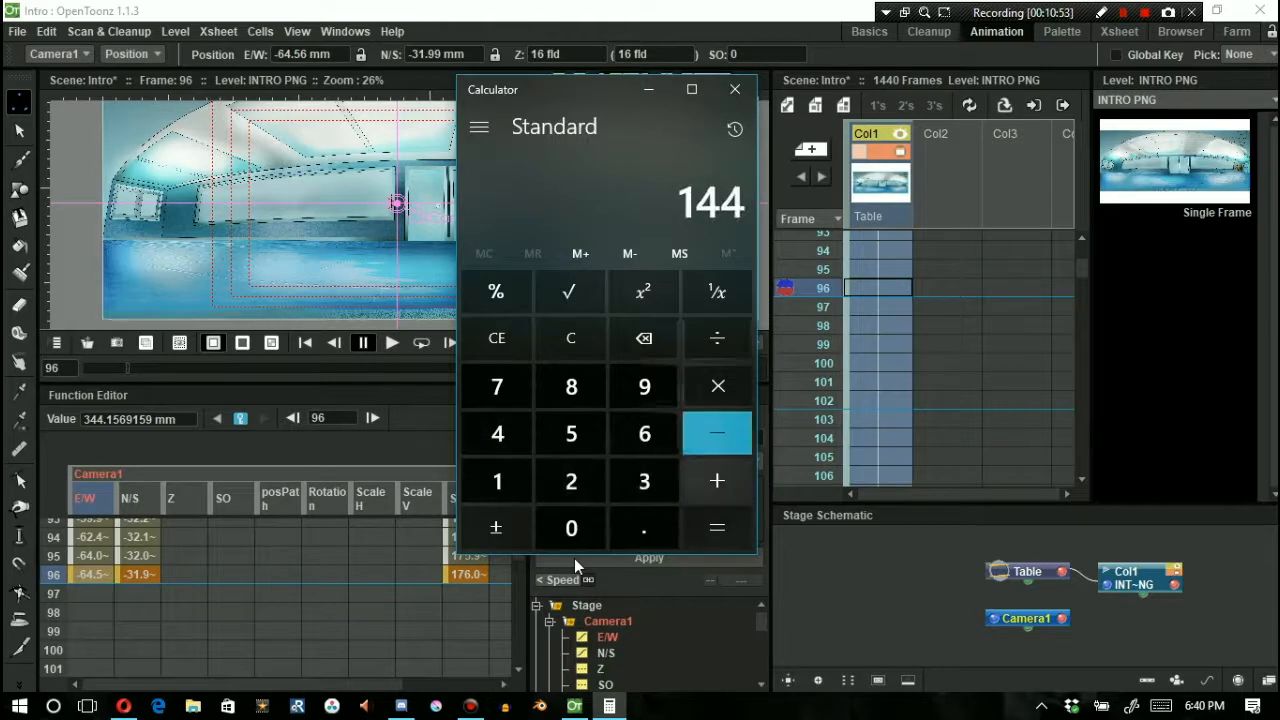
Step: On frame 144, move Camera1 to about E/W -277.09 mm and N/S -39.25 mm
{"action": "left_click", "coordinate": [94, 577]}
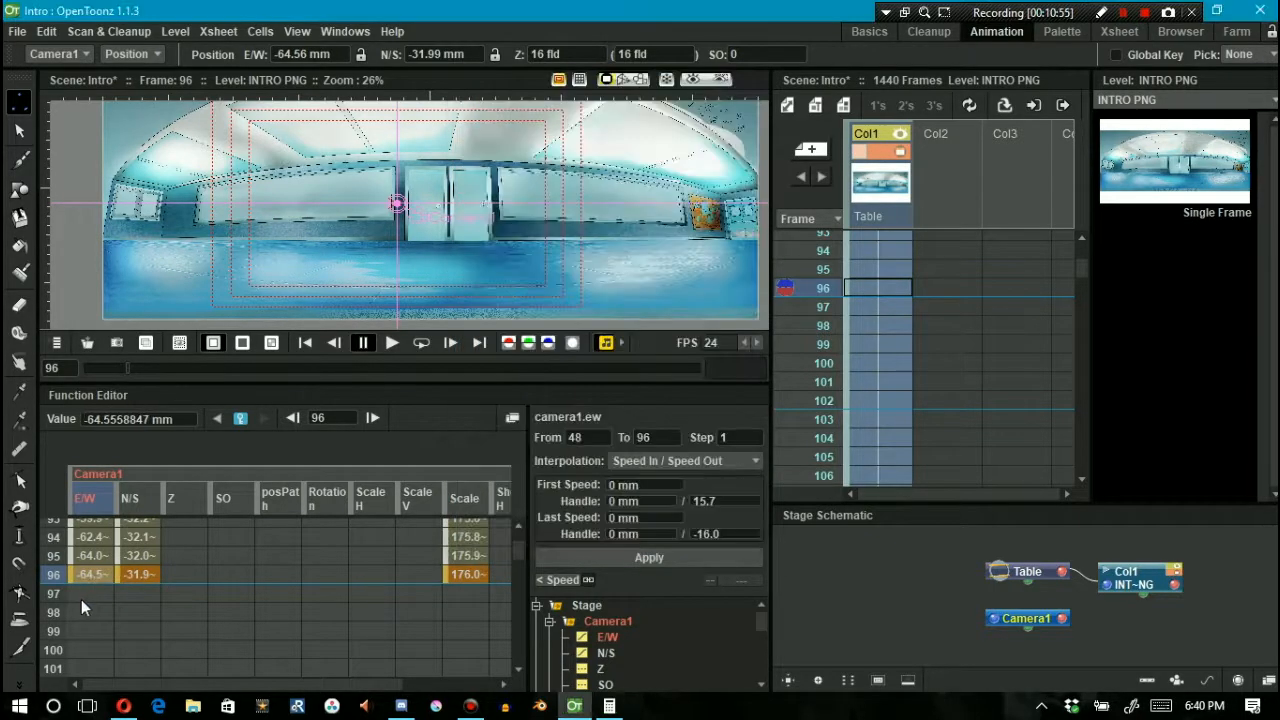
{"action": "left_click", "coordinate": [80, 592]}
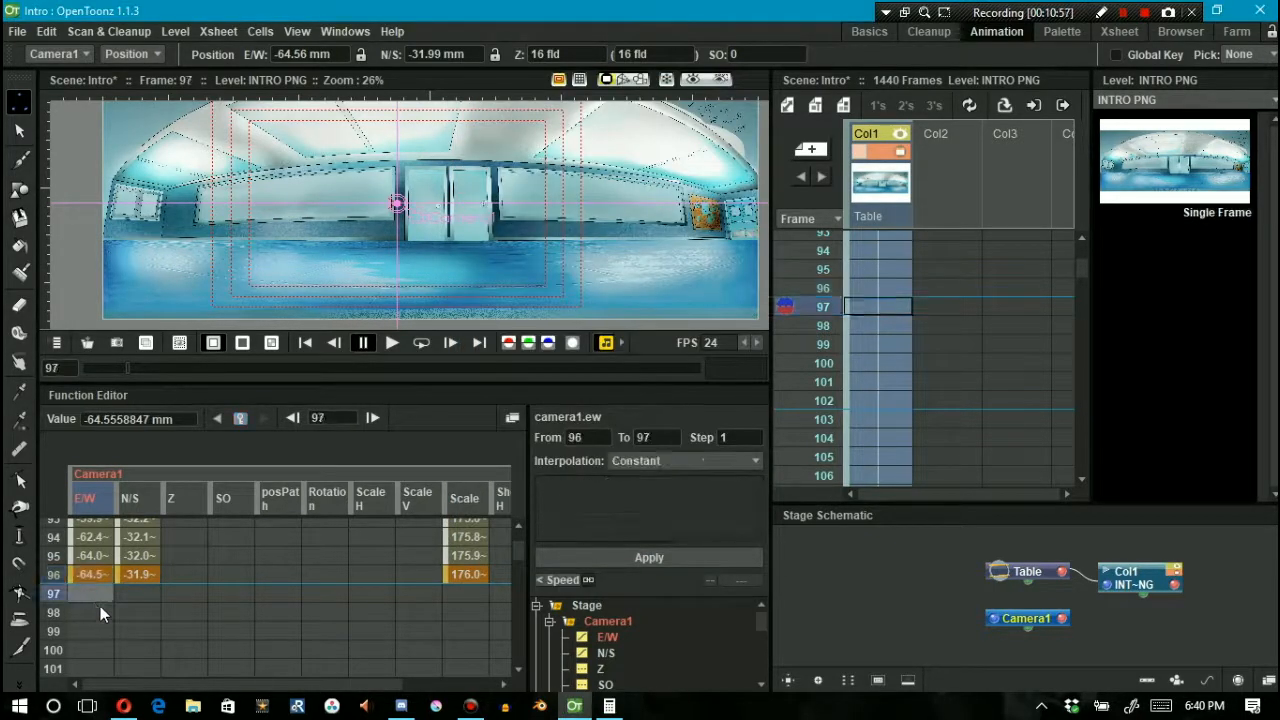
{"action": "scroll", "coordinate": [518, 671], "scroll_direction": "down", "scroll_amount": 8}
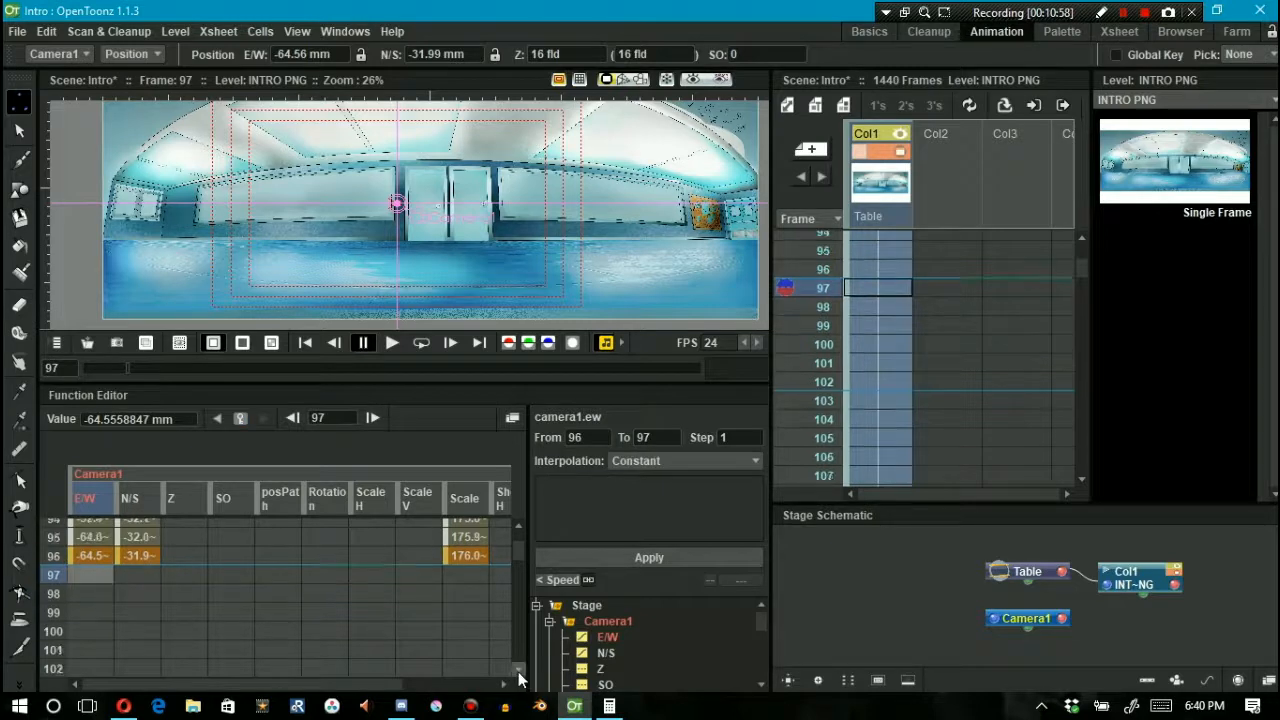
{"action": "scroll", "coordinate": [518, 671], "scroll_direction": "down", "scroll_amount": 14}
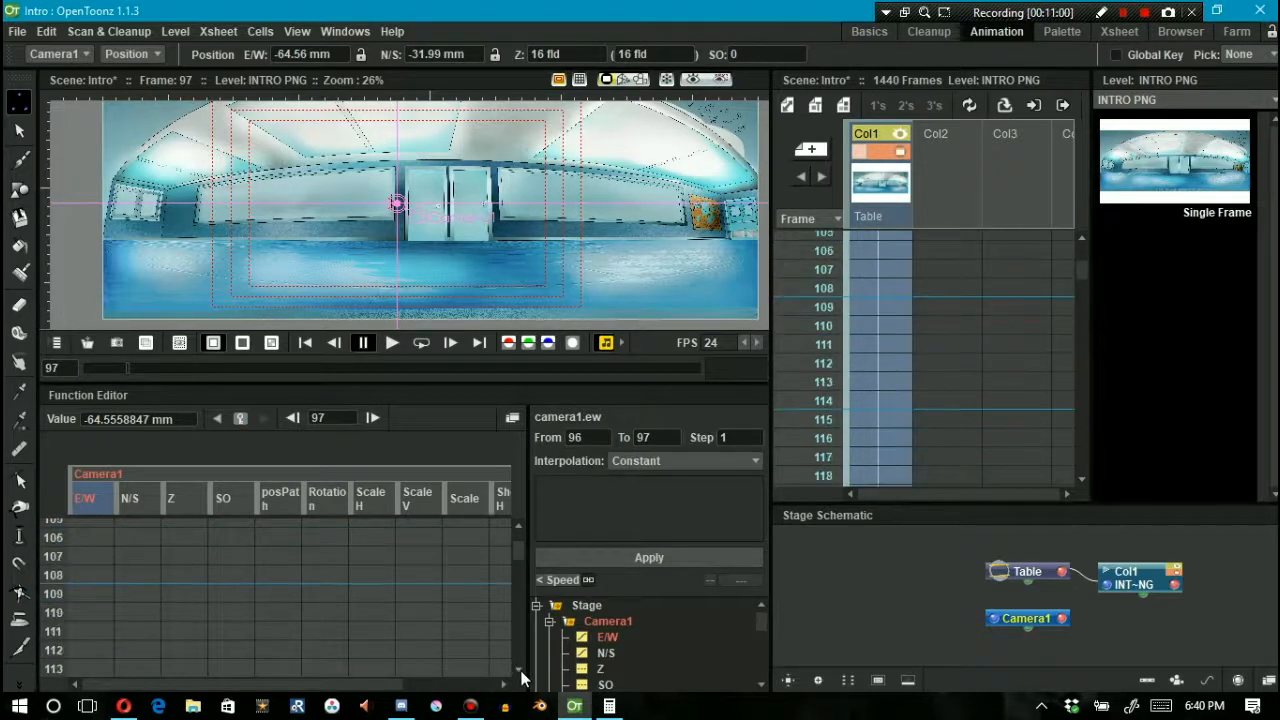
{"action": "scroll", "coordinate": [521, 678], "scroll_direction": "down", "scroll_amount": 12}
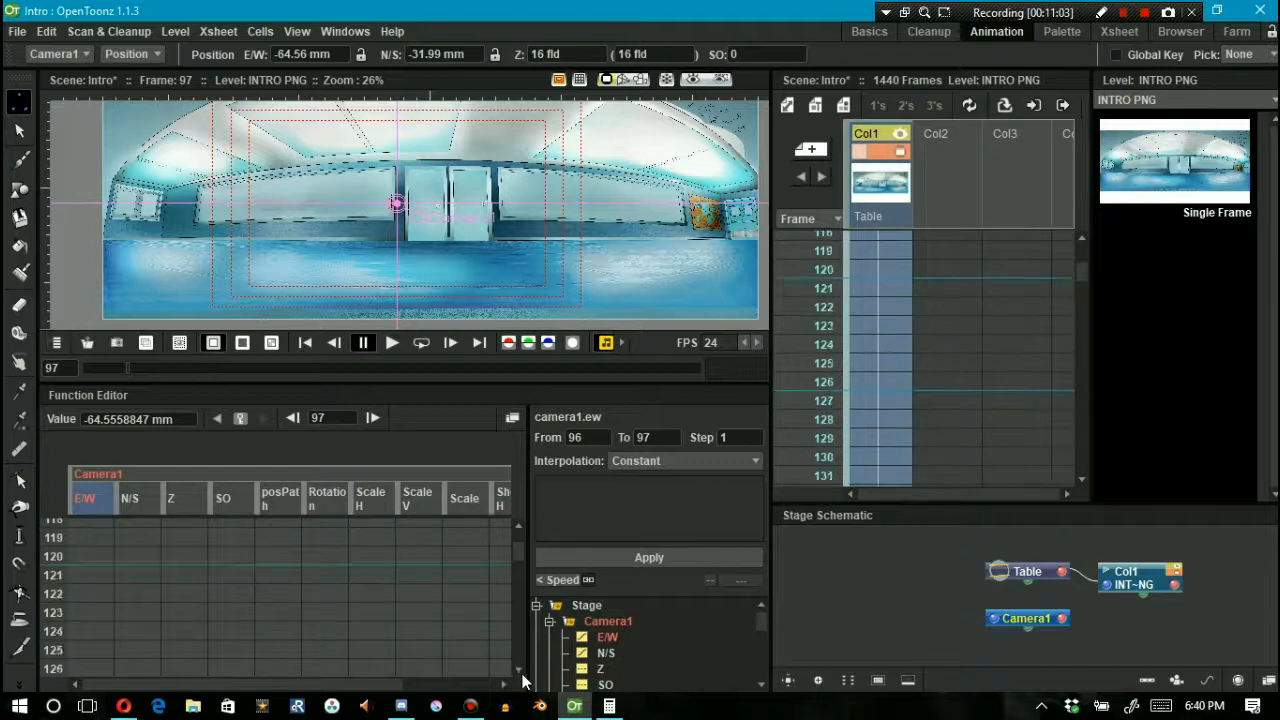
{"action": "scroll", "coordinate": [521, 678], "scroll_direction": "down", "scroll_amount": 7}
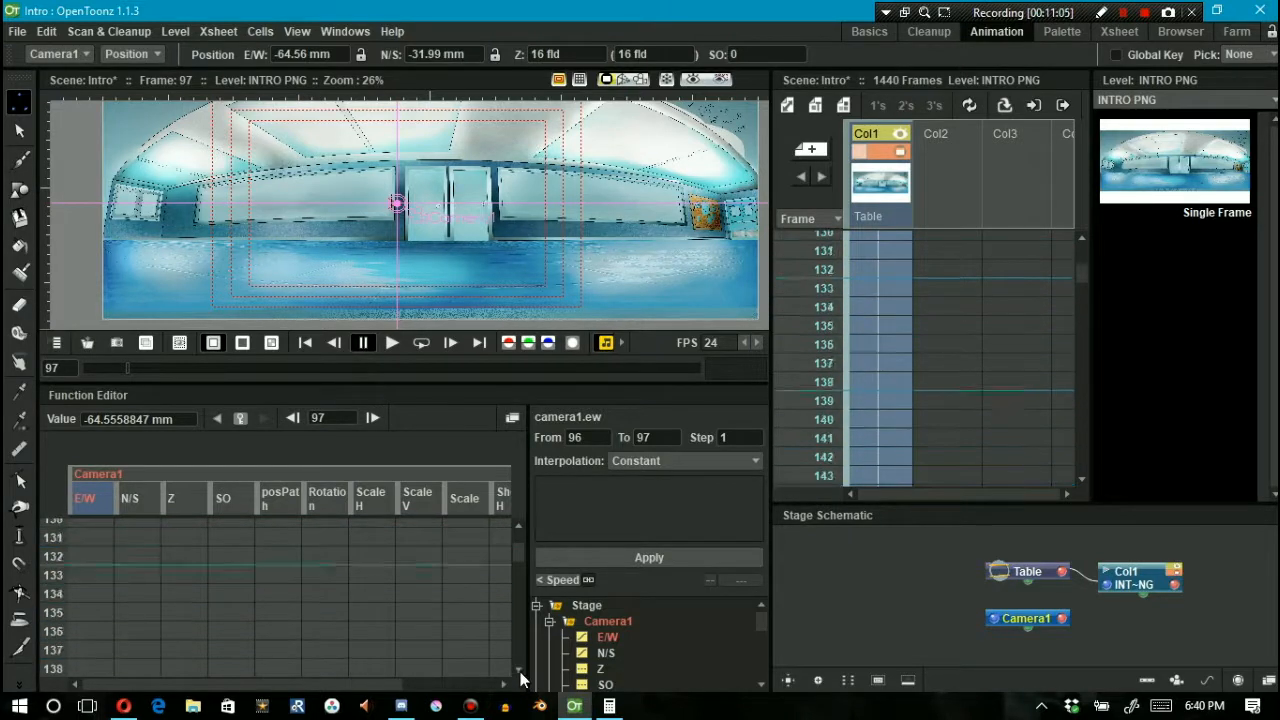
{"action": "scroll", "coordinate": [521, 678], "scroll_direction": "down", "scroll_amount": 2}
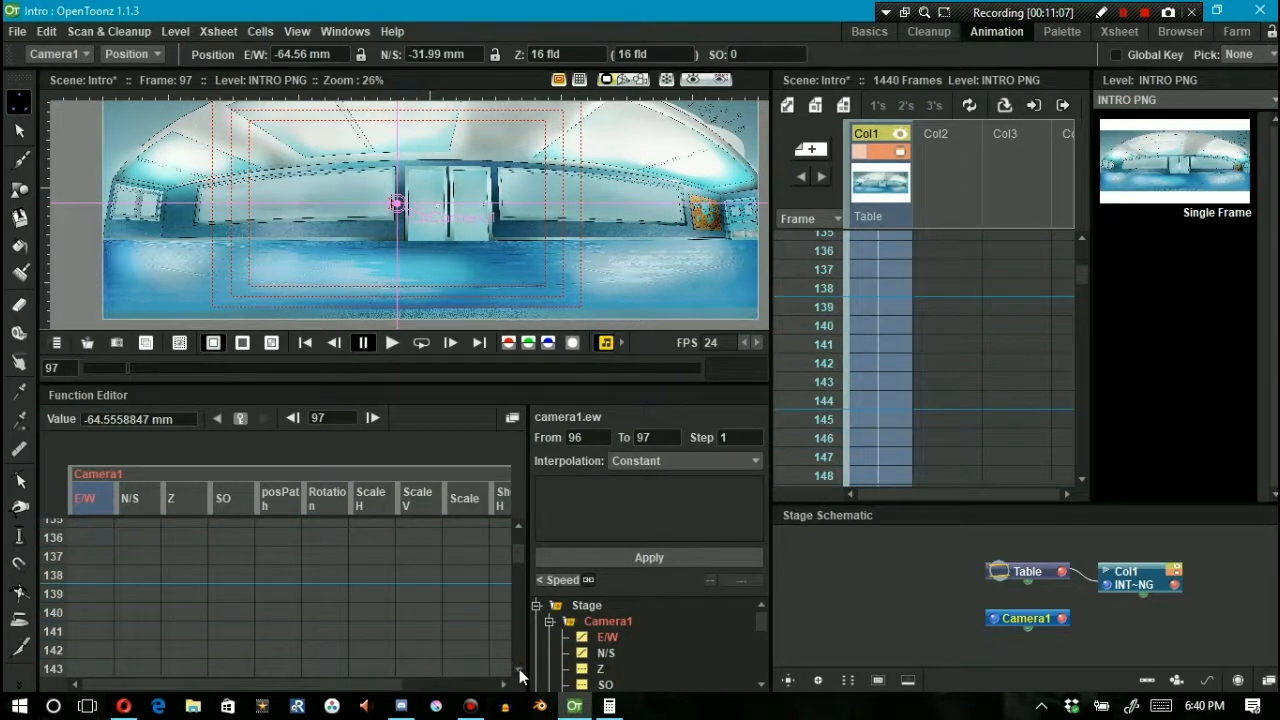
{"action": "left_click", "coordinate": [79, 664]}
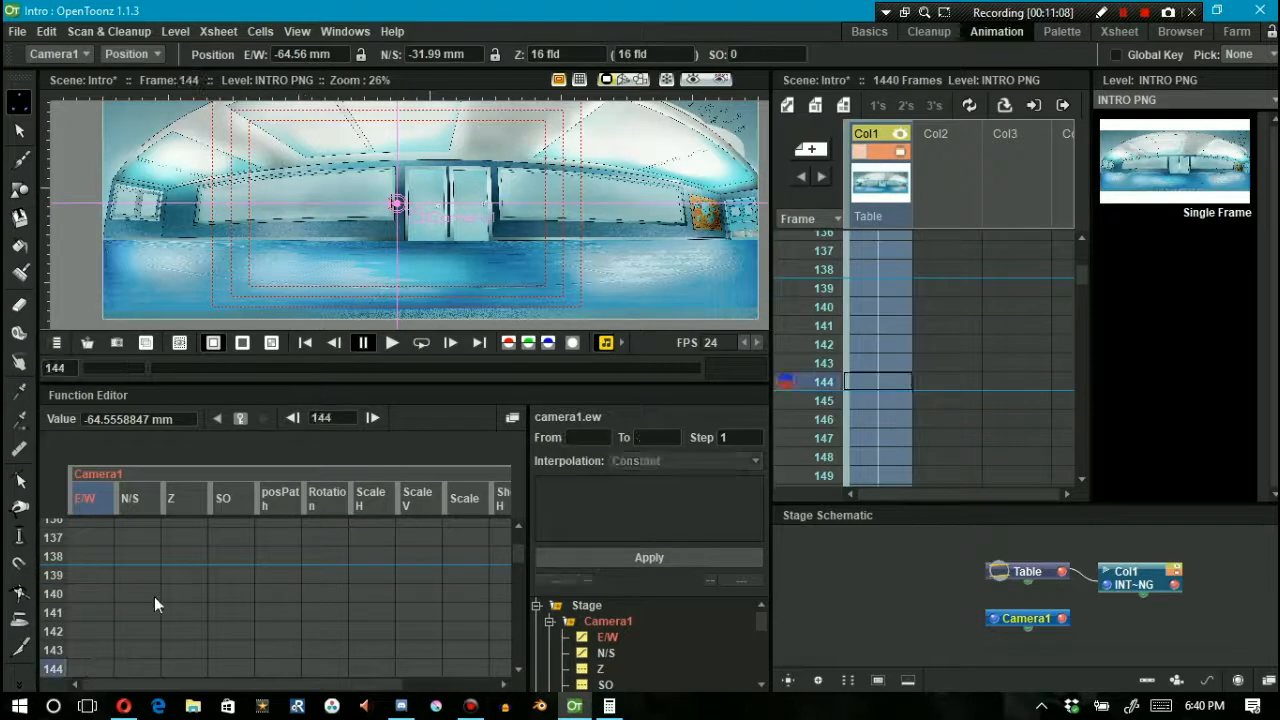
{"action": "left_click", "coordinate": [96, 667]}
{"action": "left_click_drag", "start_coordinate": [357, 222], "coordinate": [234, 240]}
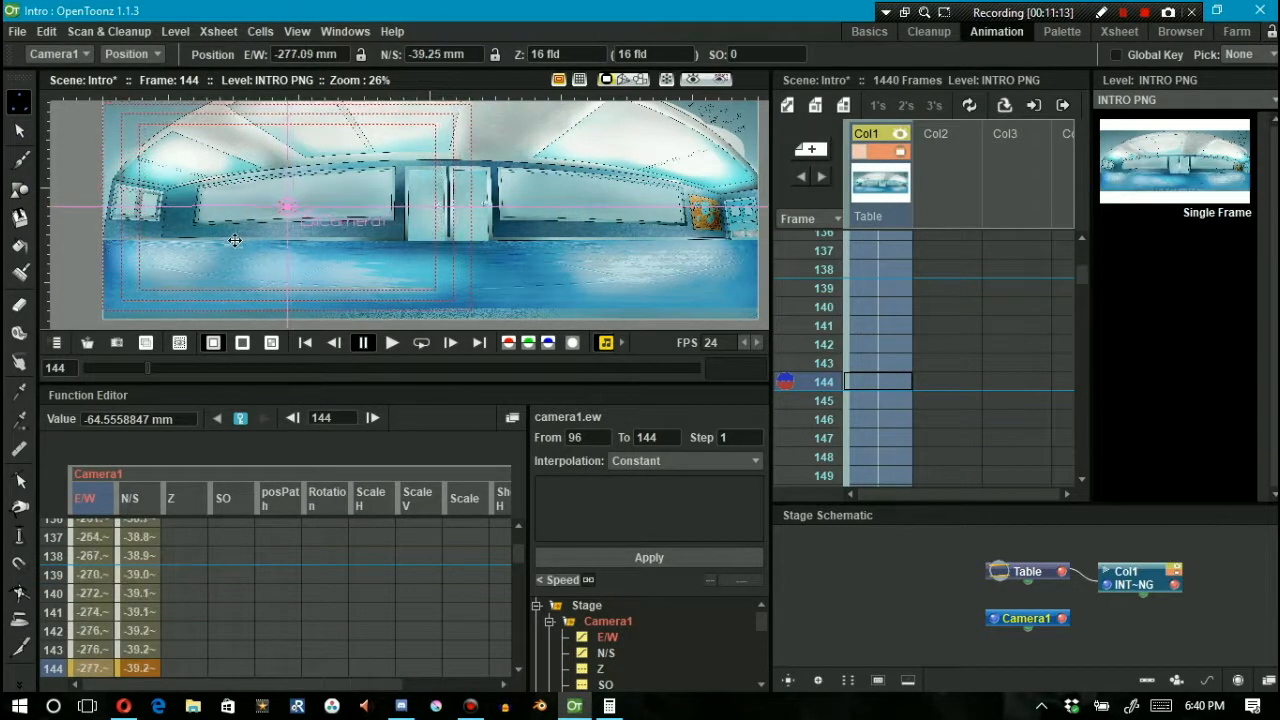
Step: Scale Camera1 down to about 111.33% on frame 144 and reposition it to about E/W -375.18 mm, N/S -62.87 mm
{"action": "left_click", "coordinate": [141, 55]}
{"action": "left_click", "coordinate": [120, 99]}
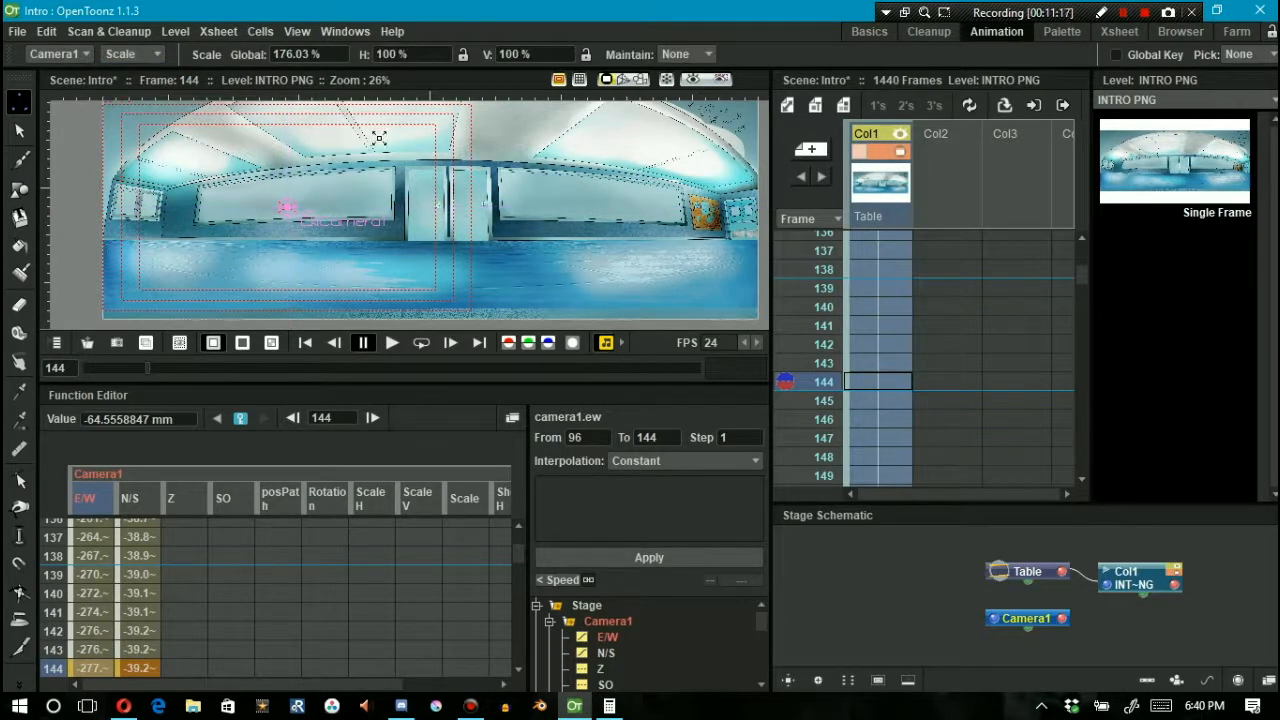
{"action": "left_click_drag", "start_coordinate": [379, 137], "coordinate": [176, 100]}
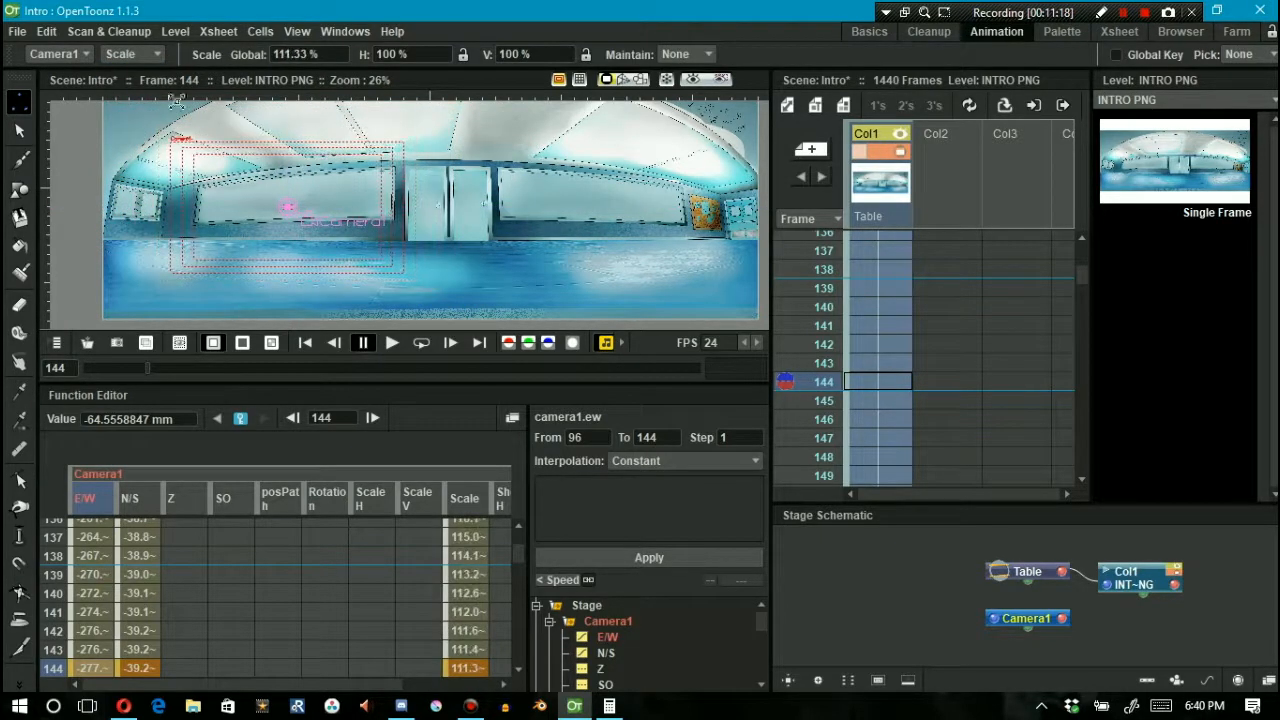
{"action": "left_click", "coordinate": [122, 54]}
{"action": "left_click", "coordinate": [125, 71]}
{"action": "left_click_drag", "start_coordinate": [254, 183], "coordinate": [206, 205]}
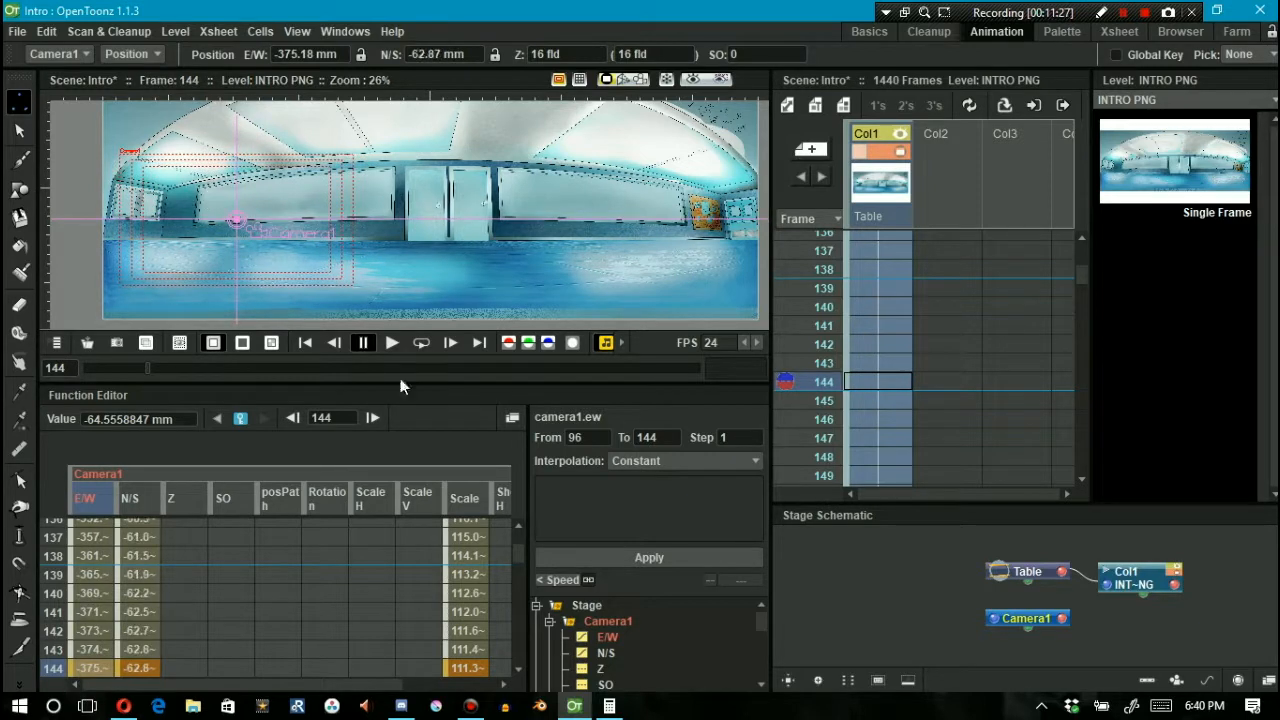
Step: Switch to Calculator and add 24 twice to 144 for the next keyframe's frame number
{"action": "left_click", "coordinate": [609, 706]}
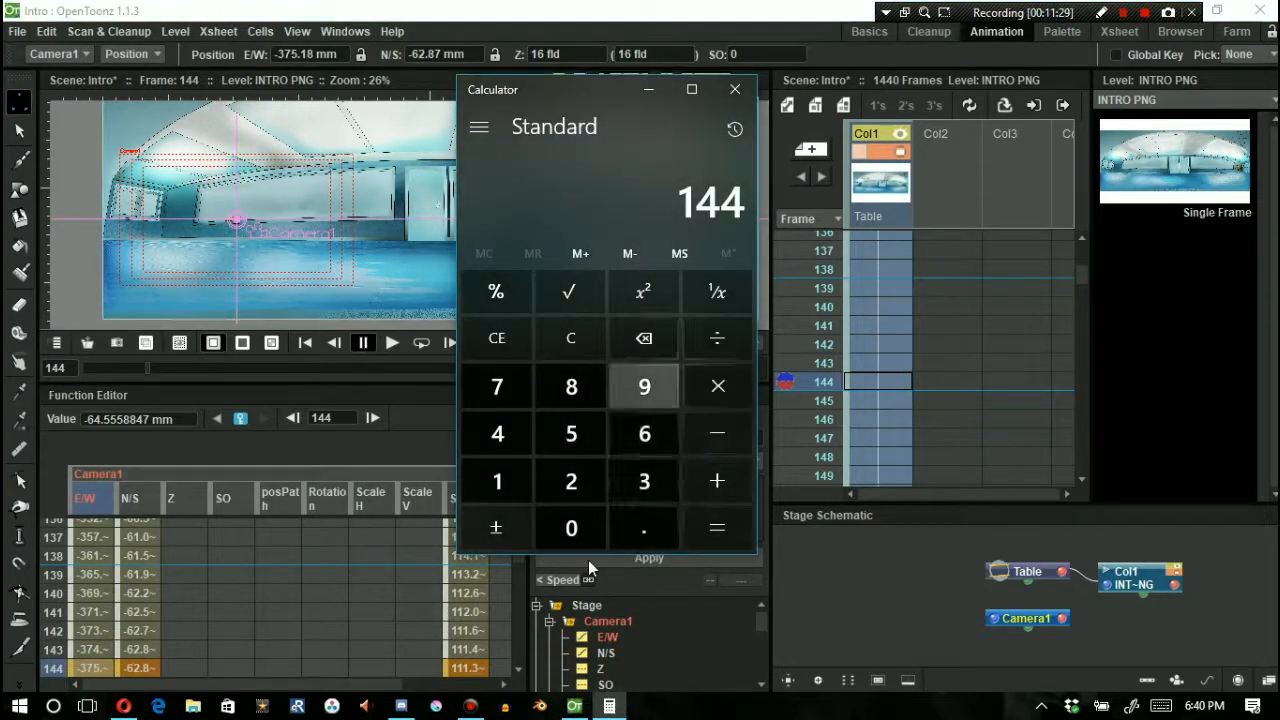
{"action": "type", "text": "24+"}
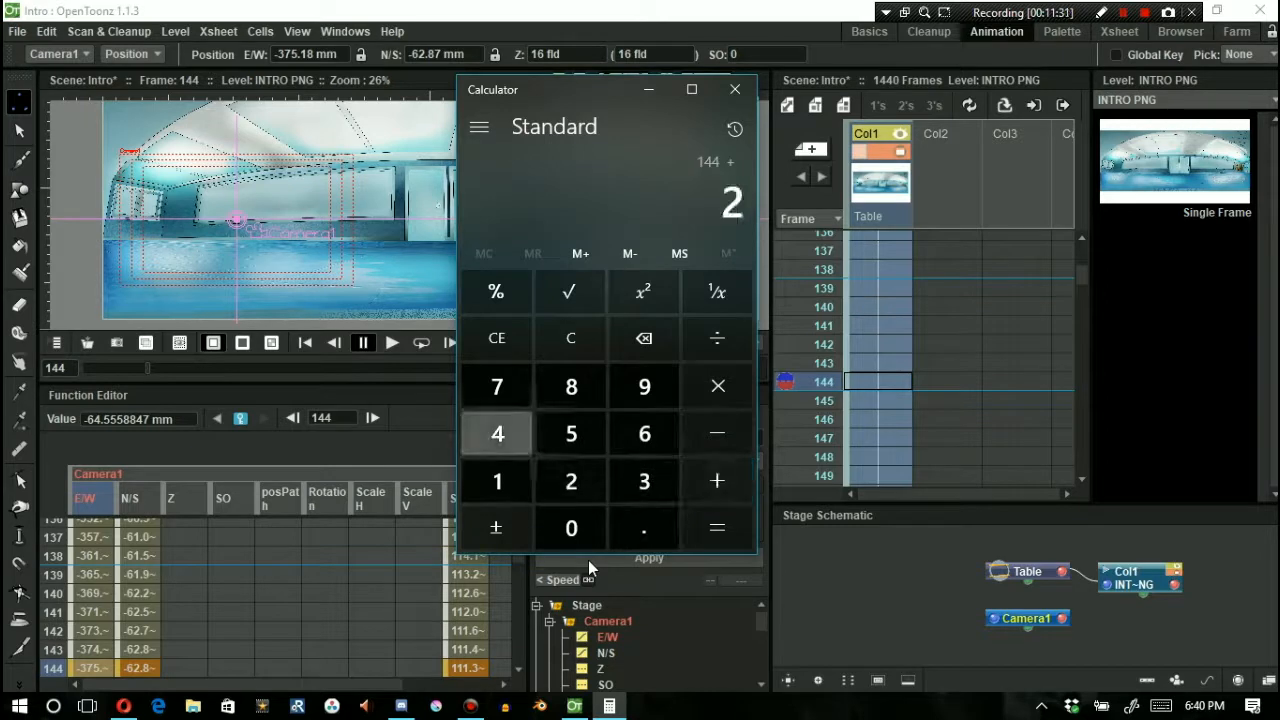
{"action": "type", "text": "24="}
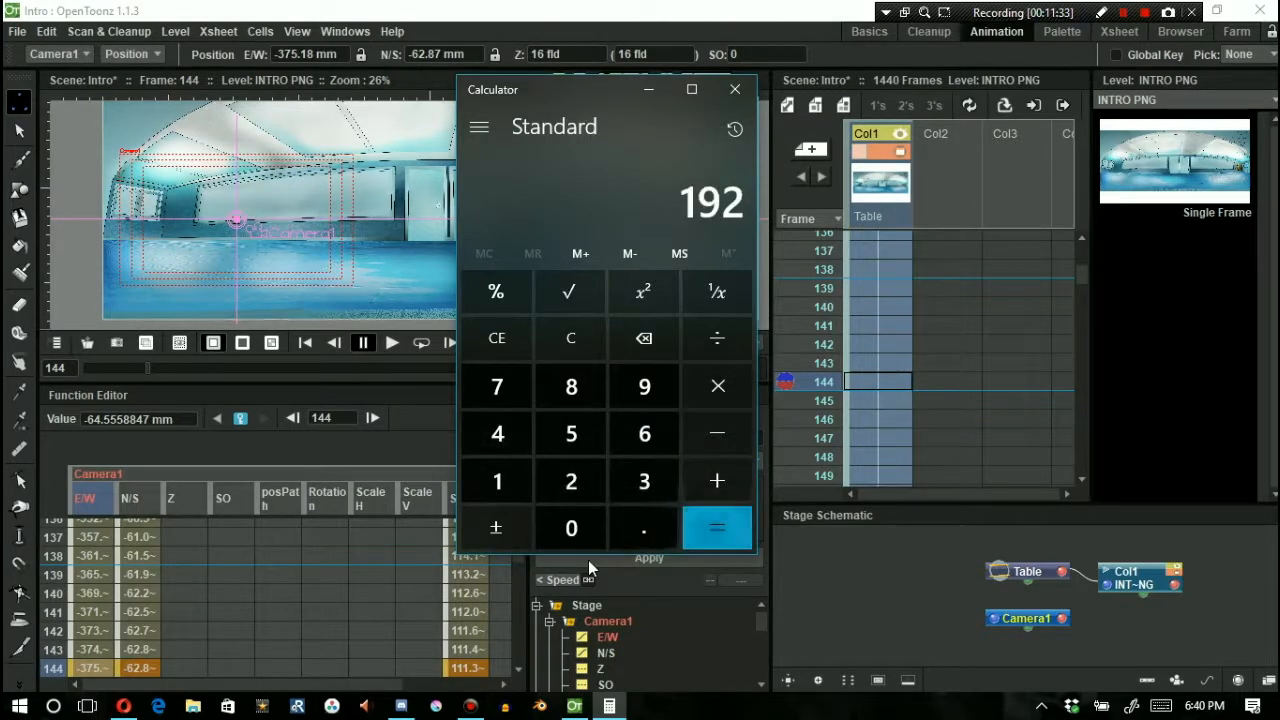
{"action": "key", "text": "ctrl+m"}
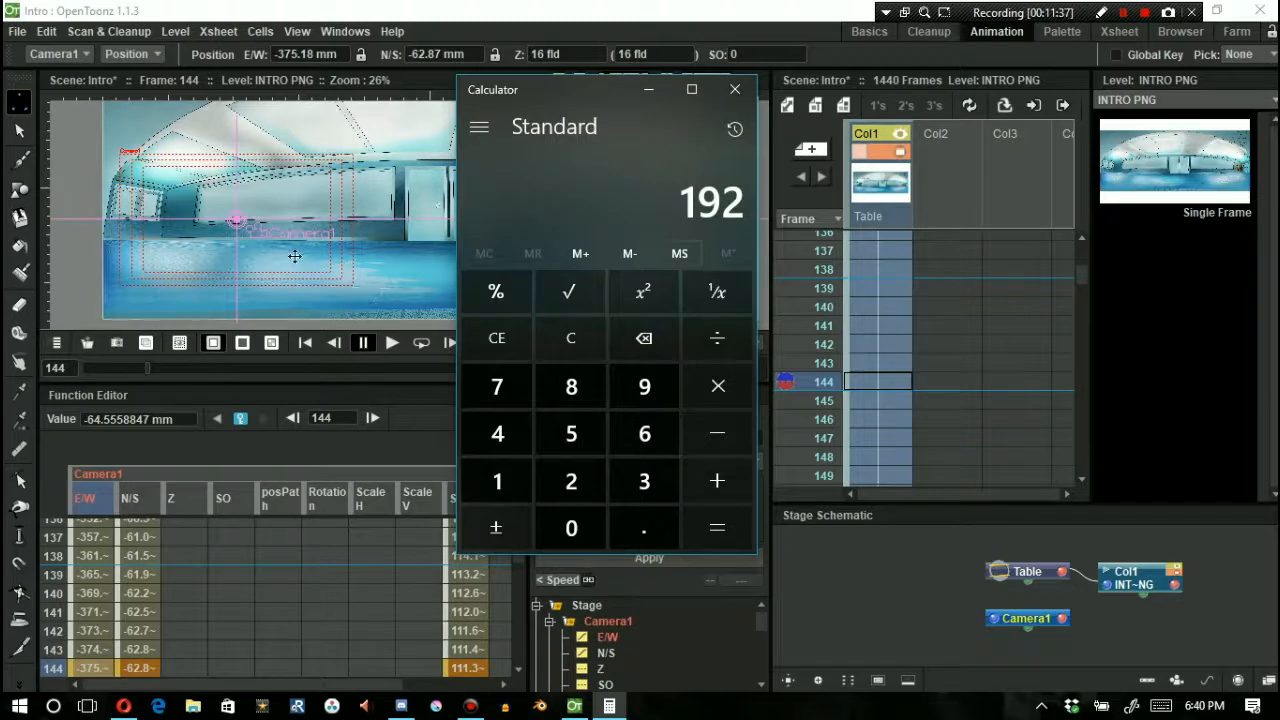
Step: On frame 192, move Camera1 to about E/W -489.62 mm and N/S -64.68 mm
{"action": "left_click_drag", "start_coordinate": [385, 645], "coordinate": [105, 650]}
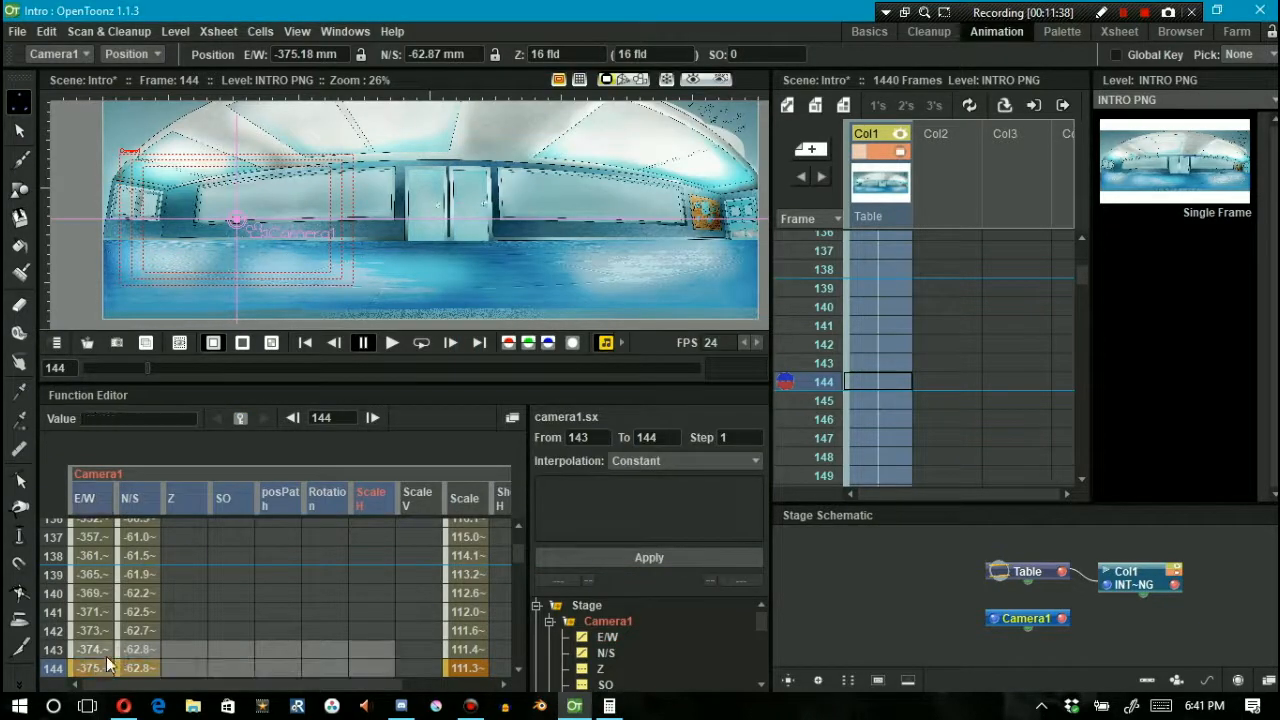
{"action": "left_click", "coordinate": [90, 631]}
{"action": "key", "text": "Down"}
{"action": "key", "text": "Down"}
{"action": "key", "text": "Down"}
{"action": "key", "text": "Down"}
{"action": "key", "text": "Down"}
{"action": "key", "text": "Down"}
{"action": "key", "text": "Down"}
{"action": "key", "text": "Down"}
{"action": "key", "text": "Down"}
{"action": "key", "text": "Down"}
{"action": "key", "text": "Down"}
{"action": "key", "text": "Down"}
{"action": "key", "text": "Down"}
{"action": "key", "text": "Down"}
{"action": "key", "text": "Down"}
{"action": "key", "text": "Down"}
{"action": "key", "text": "Down"}
{"action": "key", "text": "Down"}
{"action": "key", "text": "Down"}
{"action": "key", "text": "Down"}
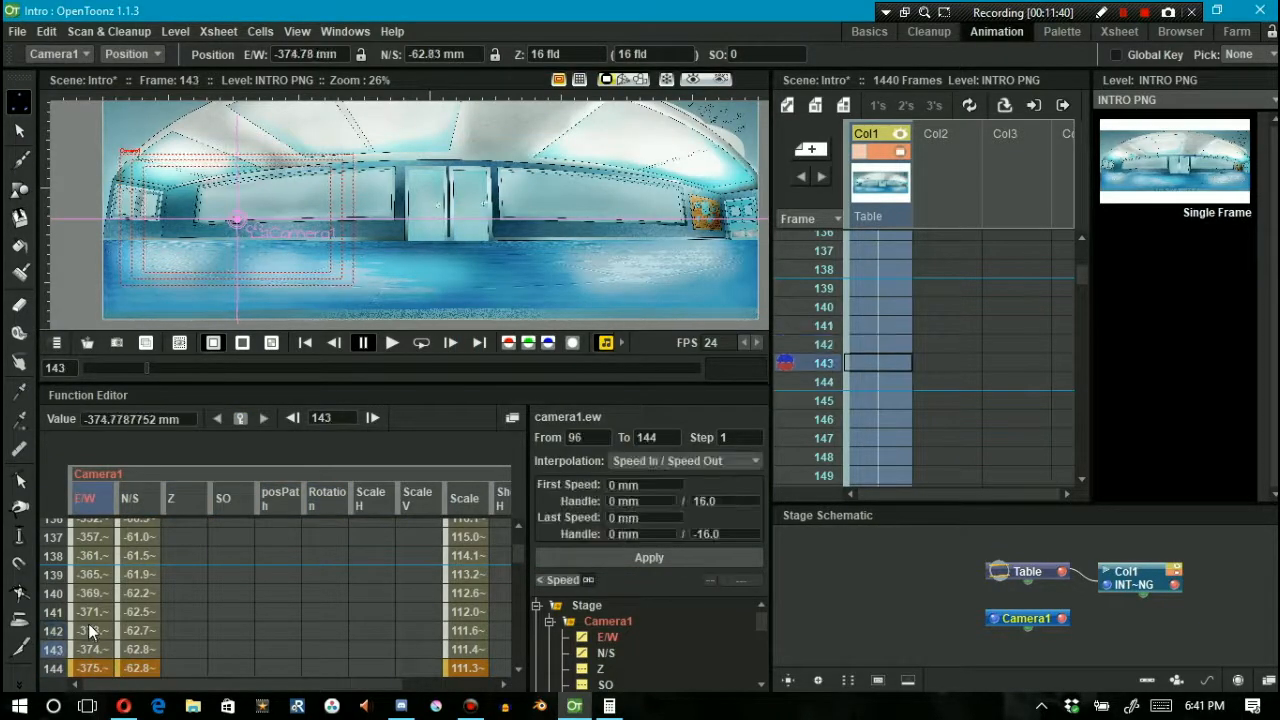
{"action": "key", "text": "Down"}
{"action": "key", "text": "Down"}
{"action": "key", "text": "Down"}
{"action": "key", "text": "Down"}
{"action": "key", "text": "Down"}
{"action": "key", "text": "Down"}
{"action": "key", "text": "Down"}
{"action": "key", "text": "Down"}
{"action": "key", "text": "Down"}
{"action": "key", "text": "Down"}
{"action": "key", "text": "Down"}
{"action": "key", "text": "Down"}
{"action": "key", "text": "Down"}
{"action": "key", "text": "Down"}
{"action": "key", "text": "Down"}
{"action": "key", "text": "Down"}
{"action": "key", "text": "Down"}
{"action": "key", "text": "Down"}
{"action": "key", "text": "Down"}
{"action": "key", "text": "Down"}
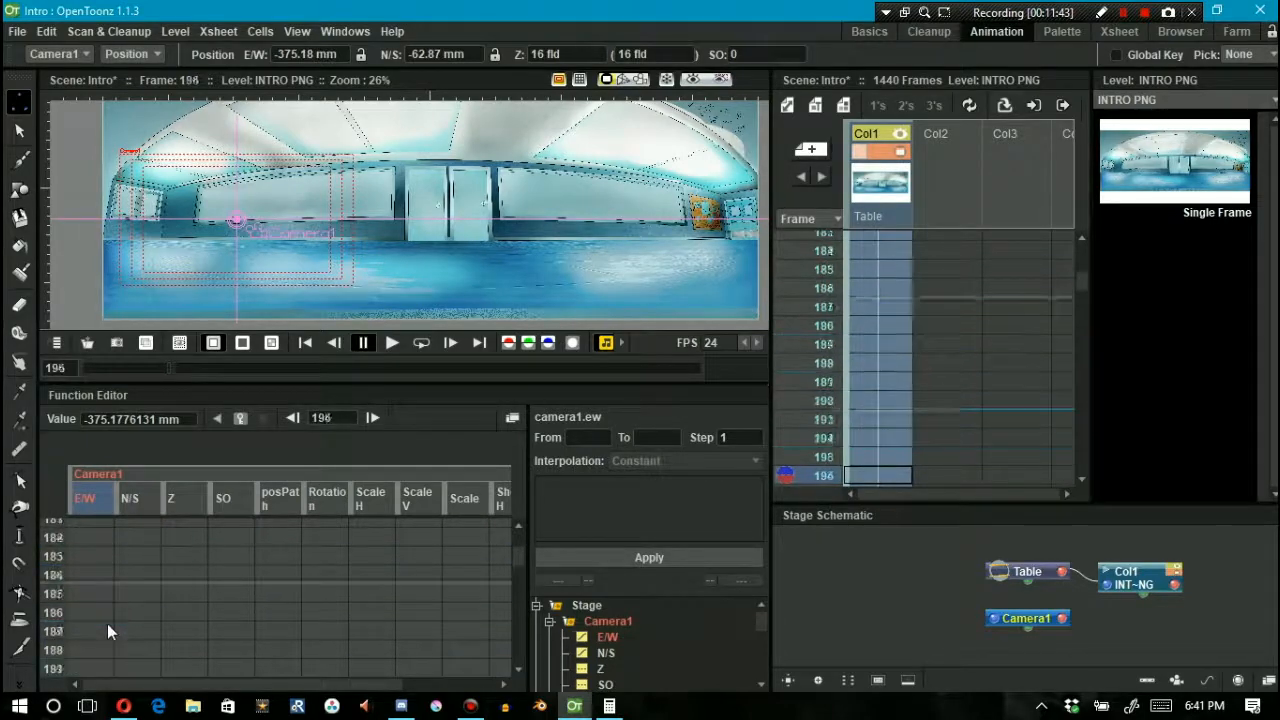
{"action": "key", "text": "Up"}
{"action": "key", "text": "Up"}
{"action": "key", "text": "Up"}
{"action": "key", "text": "Up"}
{"action": "key", "text": "Up"}
{"action": "key", "text": "Up"}
{"action": "key", "text": "Up"}
{"action": "key", "text": "Up"}
{"action": "key", "text": "Up"}
{"action": "key", "text": "Up"}
{"action": "key", "text": "Up"}
{"action": "key", "text": "Up"}
{"action": "key", "text": "Up"}
{"action": "key", "text": "Up"}
{"action": "key", "text": "Up"}
{"action": "key", "text": "Up"}
{"action": "key", "text": "Up"}
{"action": "key", "text": "Up"}
{"action": "key", "text": "Up"}
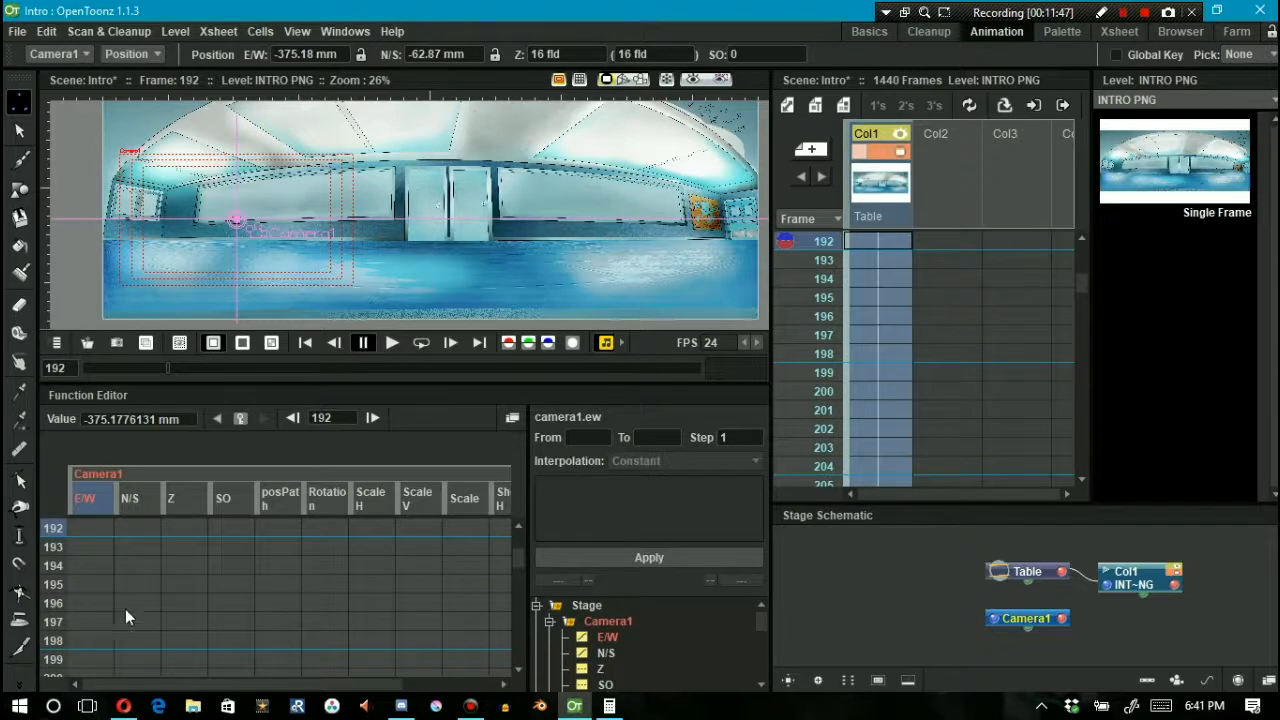
{"action": "left_click", "coordinate": [89, 527]}
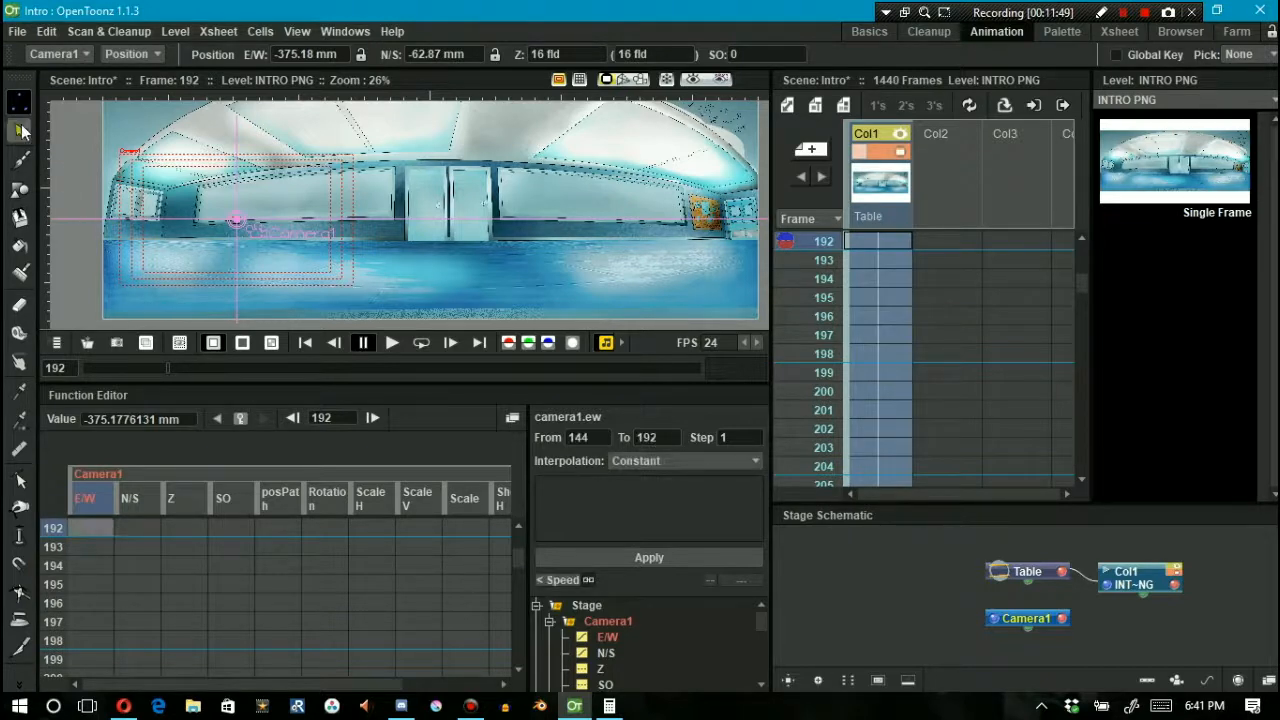
{"action": "left_click_drag", "start_coordinate": [183, 205], "coordinate": [124, 207]}
Step: Scale Camera1 down to about 73.25% on frame 192 and shift it vertically to about N/S -37.44 mm
{"action": "left_click", "coordinate": [130, 53]}
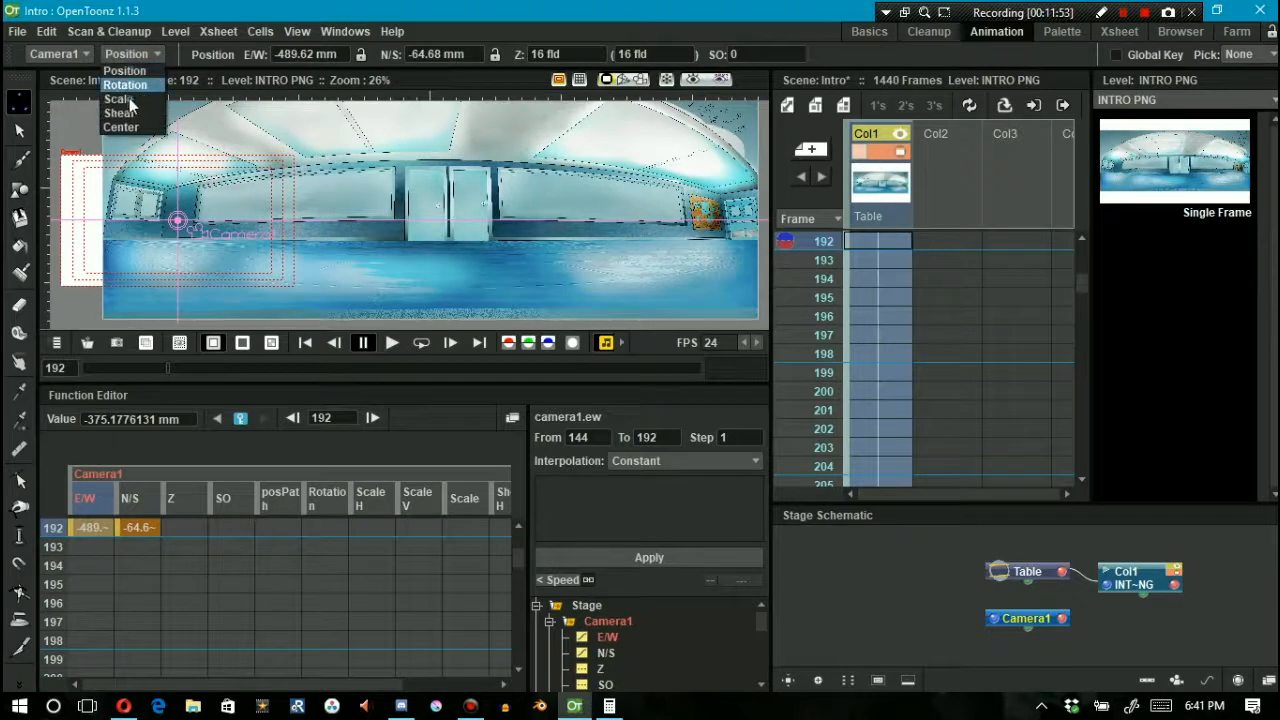
{"action": "left_click", "coordinate": [130, 95]}
{"action": "left_click_drag", "start_coordinate": [128, 183], "coordinate": [139, 197]}
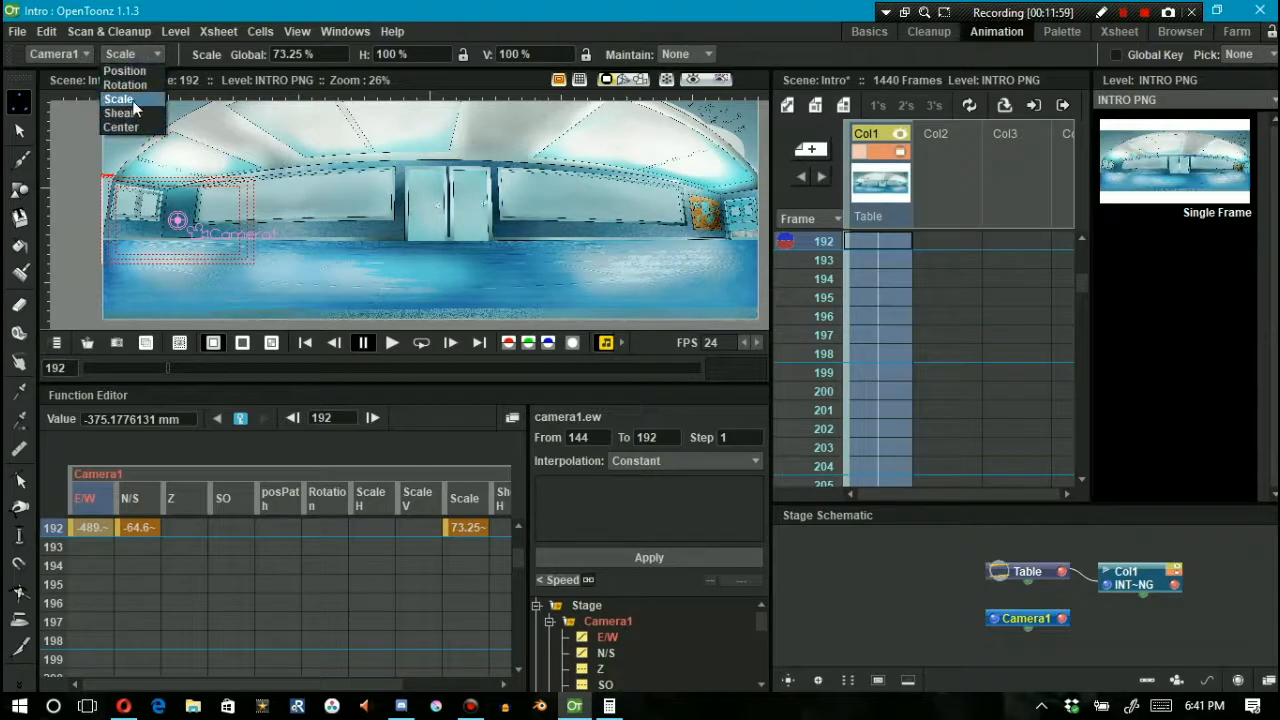
{"action": "left_click", "coordinate": [124, 71]}
{"action": "left_click_drag", "start_coordinate": [178, 205], "coordinate": [182, 189]}
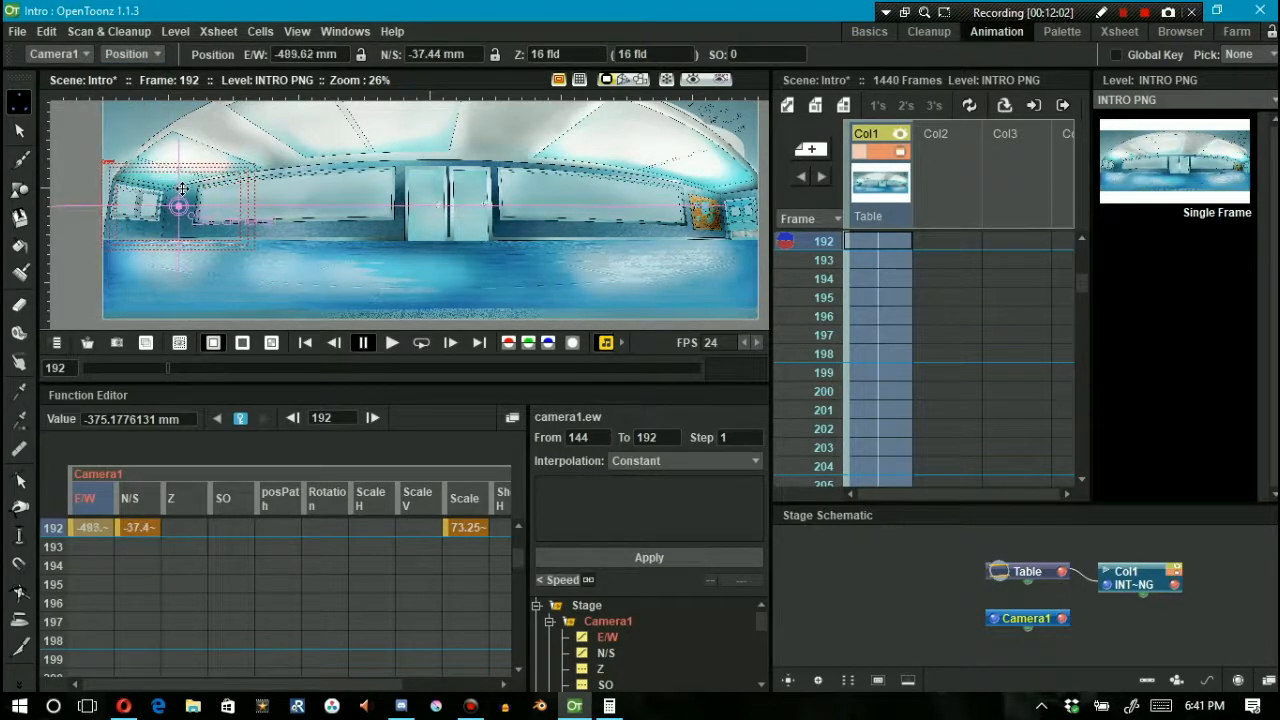
Step: Shift Camera1 horizontally on frame 192 to about E/W -556.83 mm, over the background's left end
{"action": "left_click", "coordinate": [130, 54]}
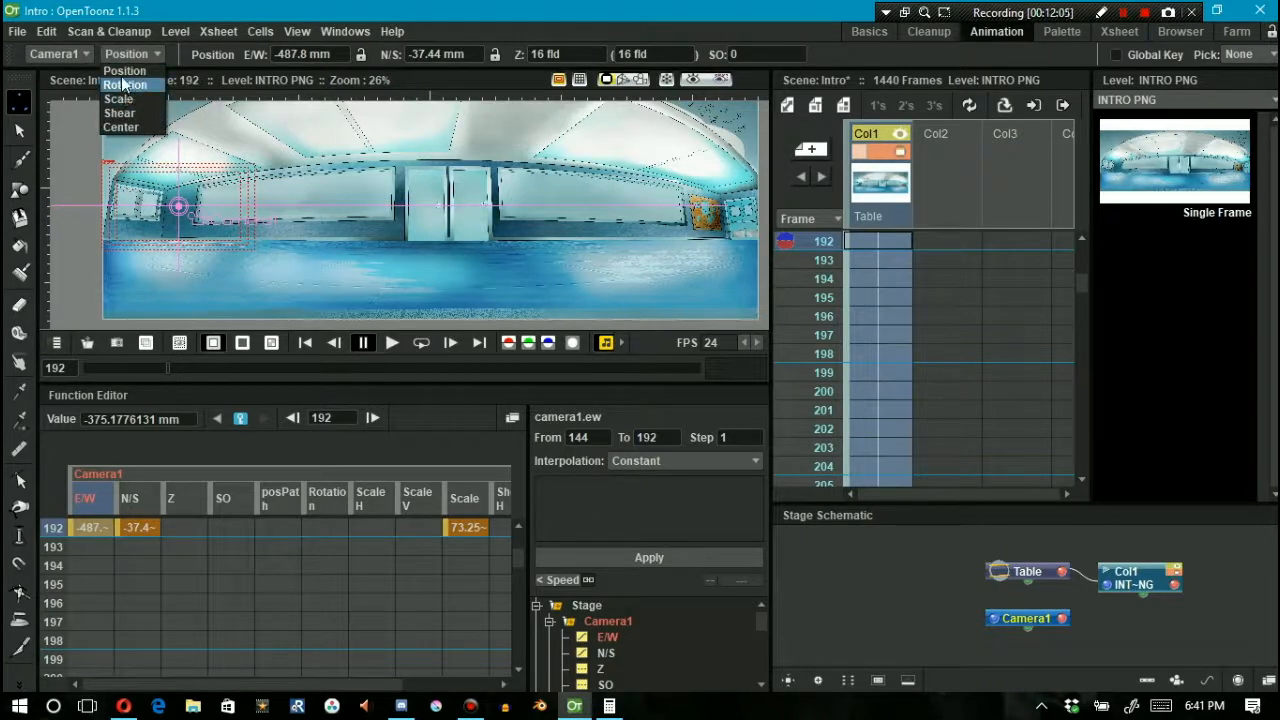
{"action": "left_click", "coordinate": [119, 71]}
{"action": "left_click_drag", "start_coordinate": [189, 227], "coordinate": [160, 226]}
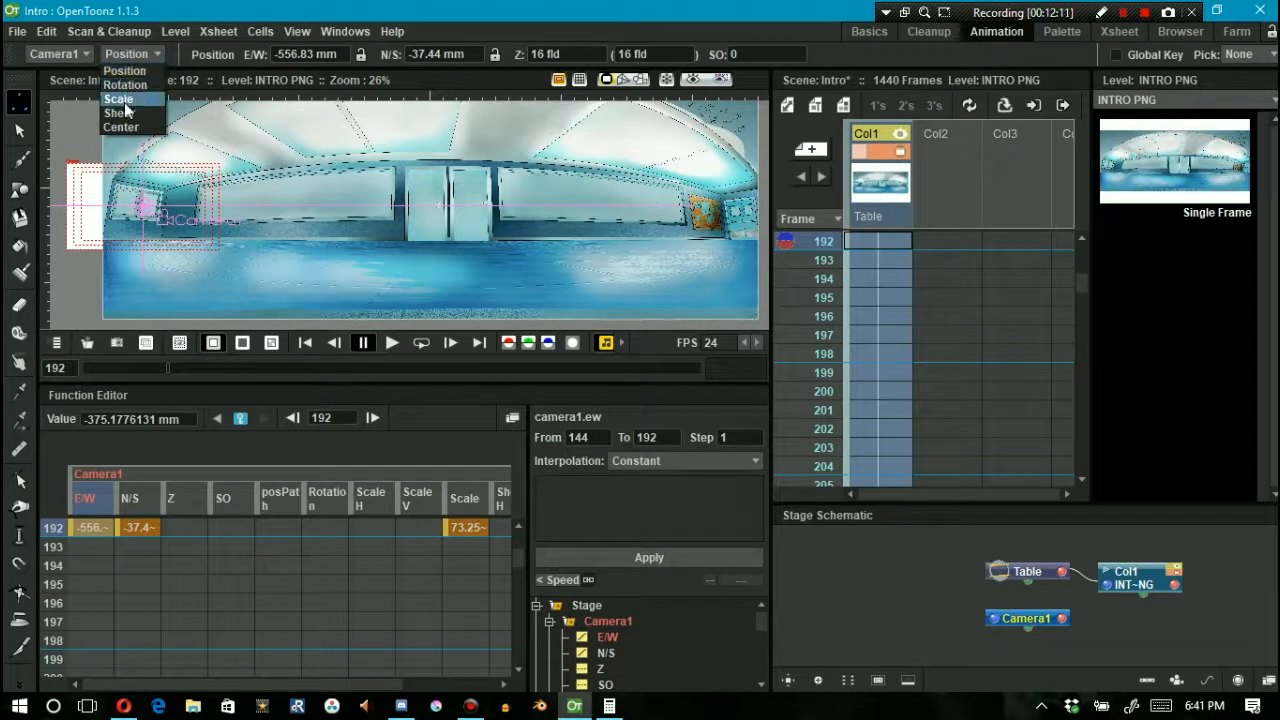
Step: Scale Camera1 down to about 37.56% on frame 192 and reposition it to about E/W -558.64 mm, N/S -31.99 mm
{"action": "left_click", "coordinate": [120, 99]}
{"action": "left_click_drag", "start_coordinate": [84, 175], "coordinate": [112, 191]}
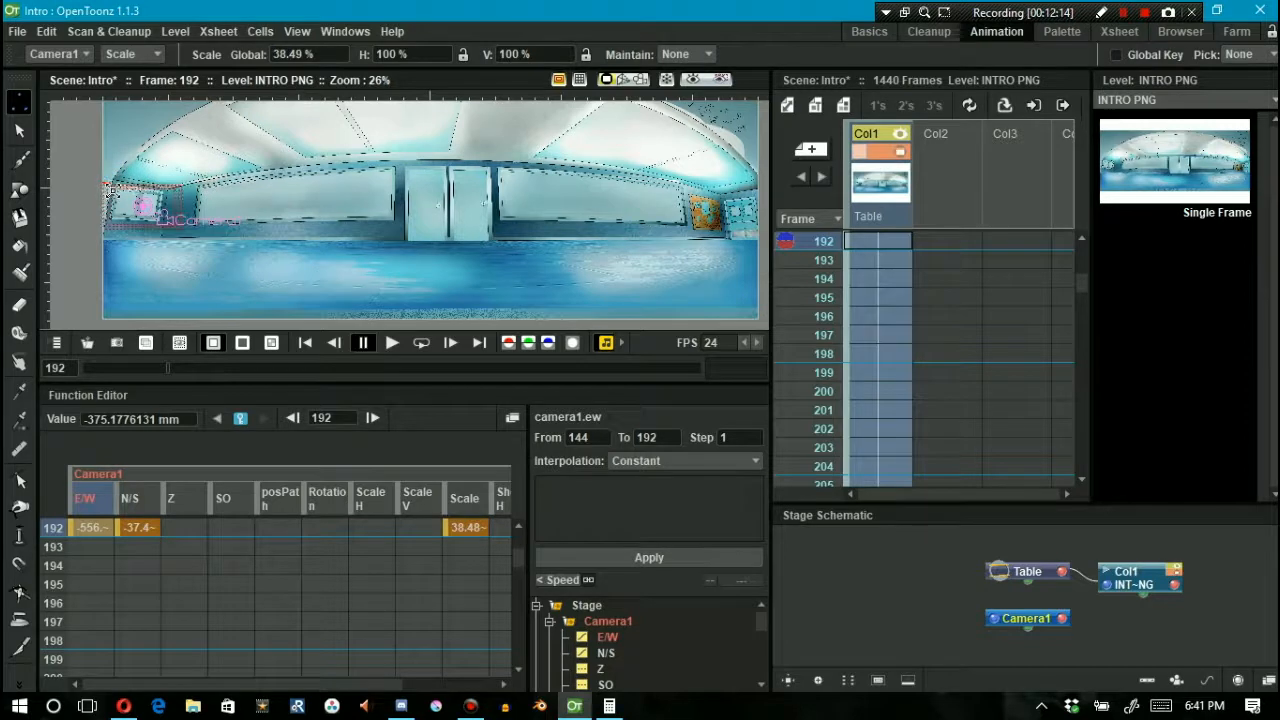
{"action": "left_click", "coordinate": [125, 72]}
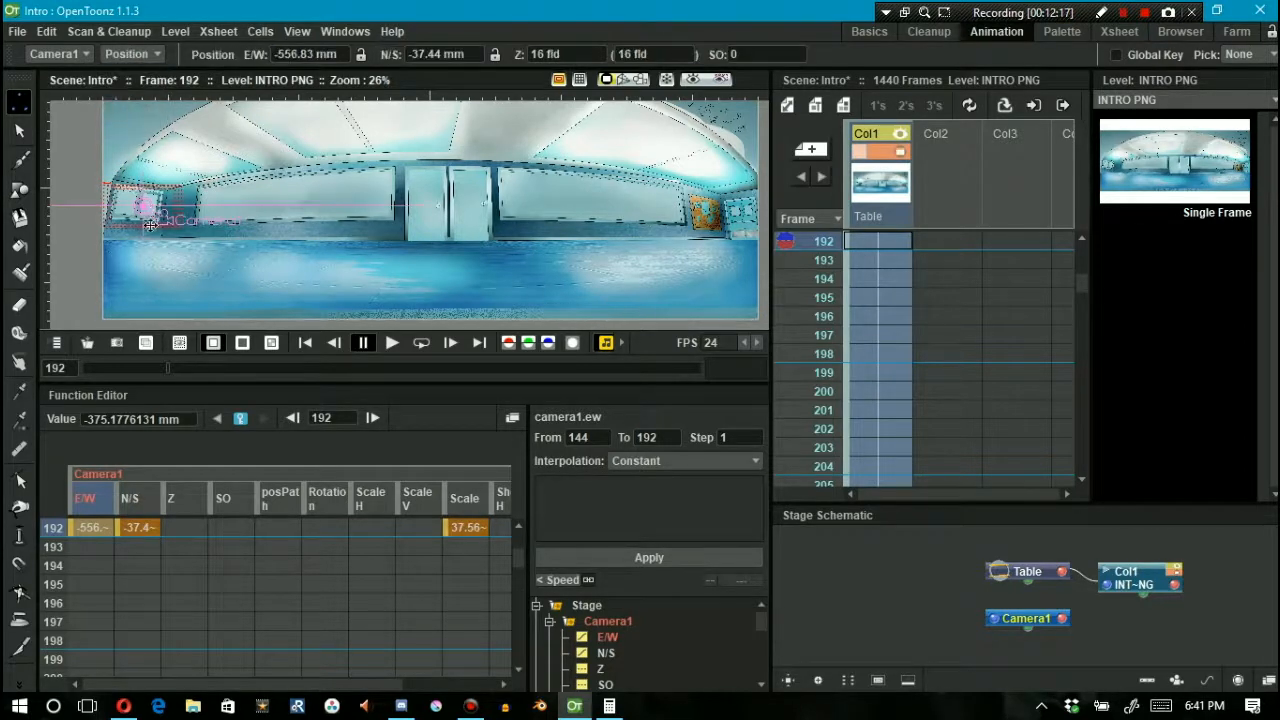
{"action": "left_click_drag", "start_coordinate": [132, 214], "coordinate": [132, 213]}
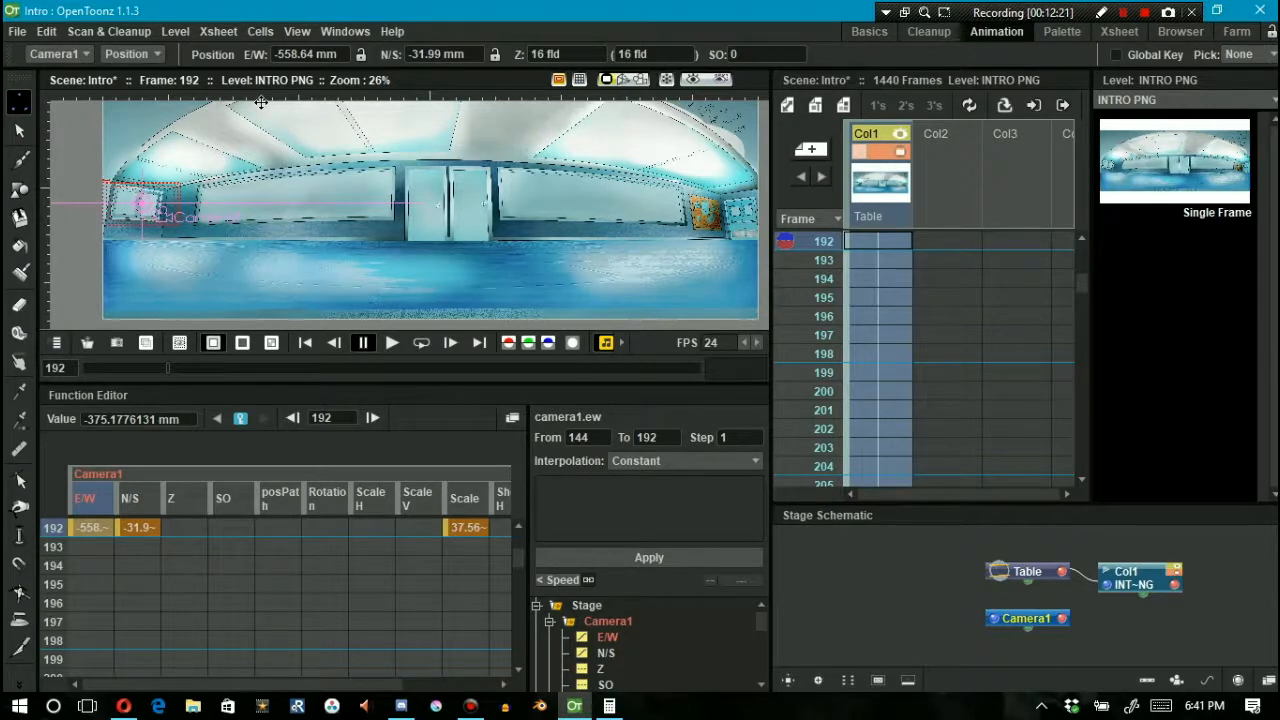
Step: Turn on the rendered preview and play the camera animation from the first frame
{"action": "left_click", "coordinate": [690, 81]}
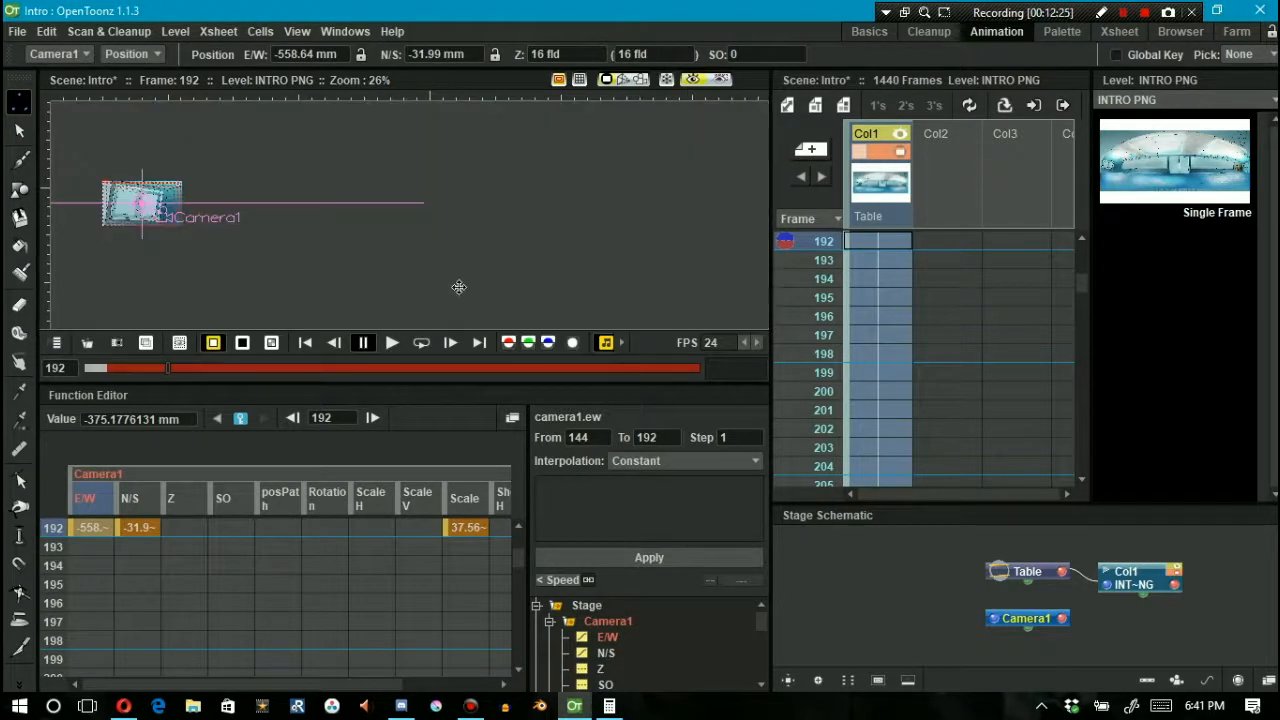
{"action": "left_click", "coordinate": [334, 343]}
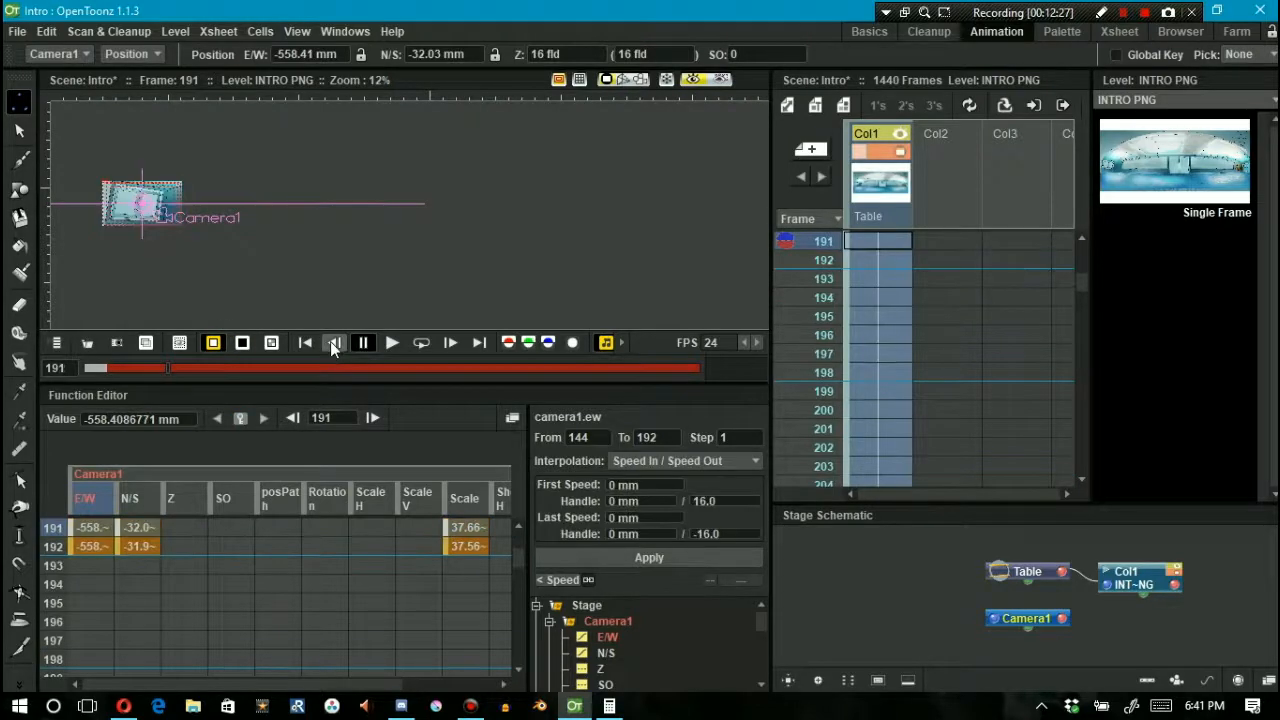
{"action": "left_click", "coordinate": [305, 343]}
{"action": "left_click", "coordinate": [391, 343]}
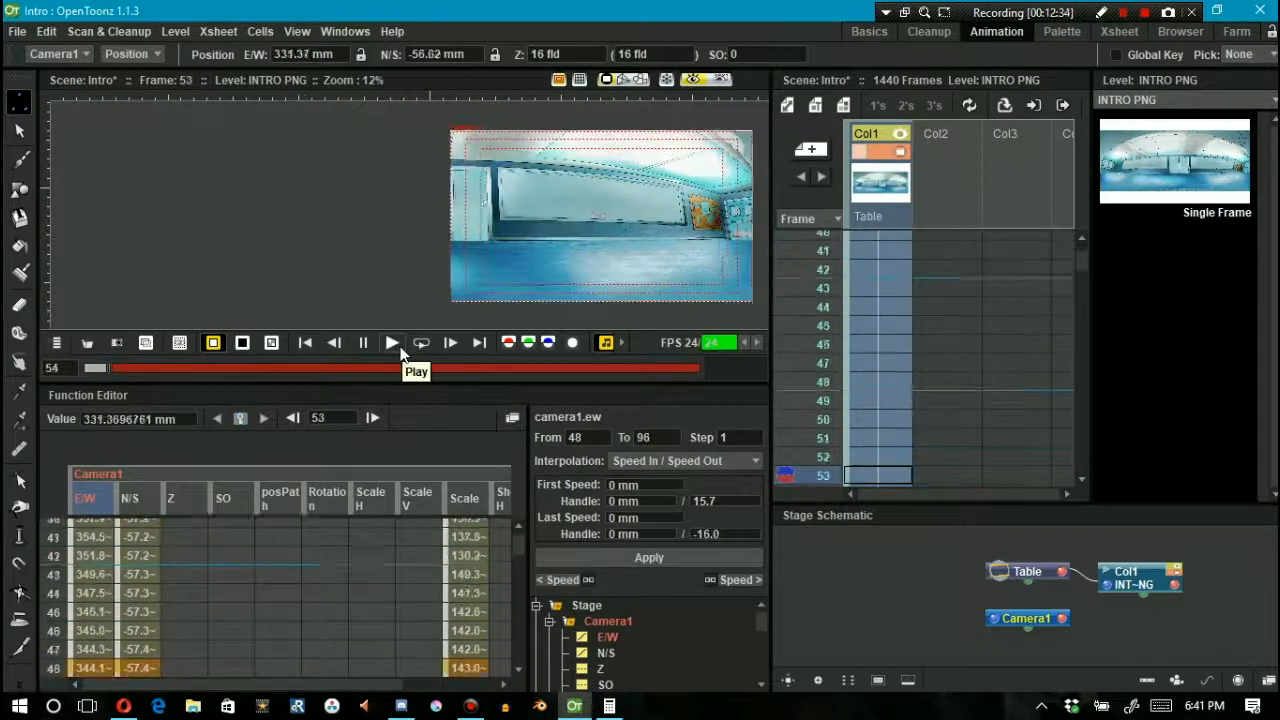